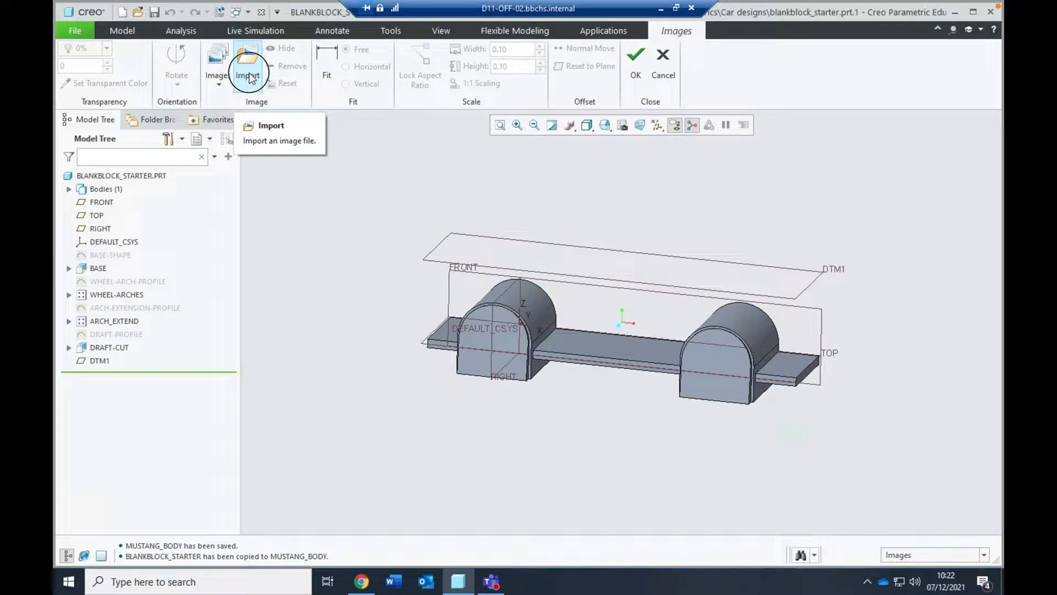
# - Place the reference image b1.jpg from the working directory onto the FRONT datum plane
pyautogui.click(468, 273)
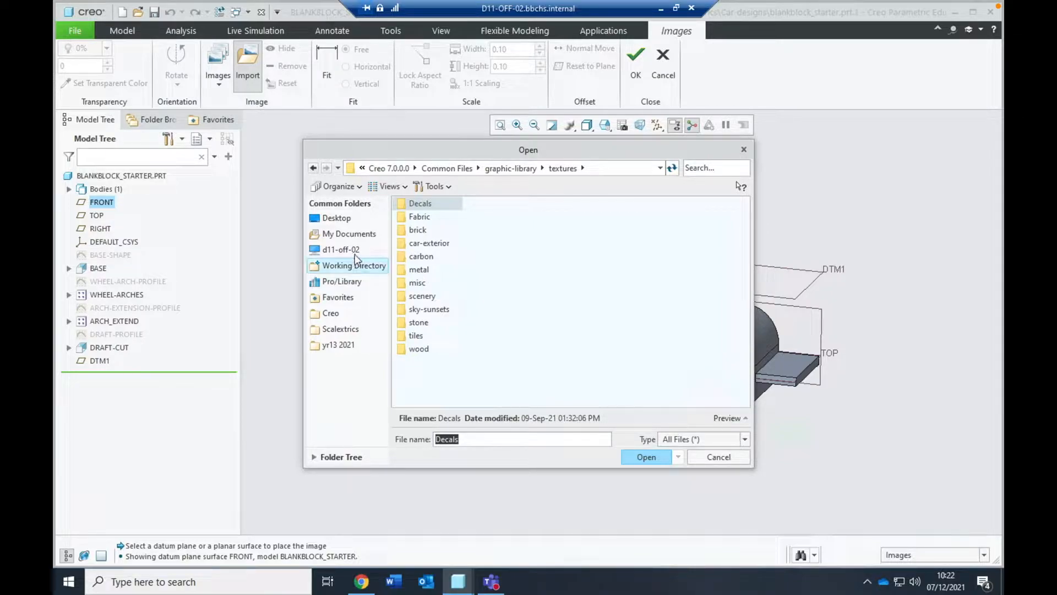
pyautogui.click(348, 271)
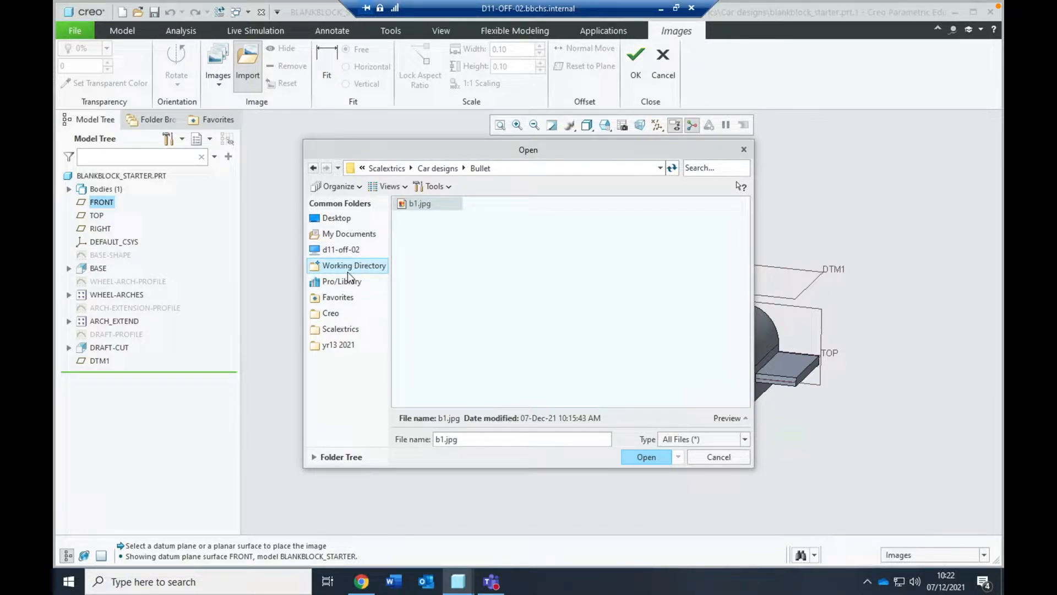
pyautogui.doubleClick(414, 206)
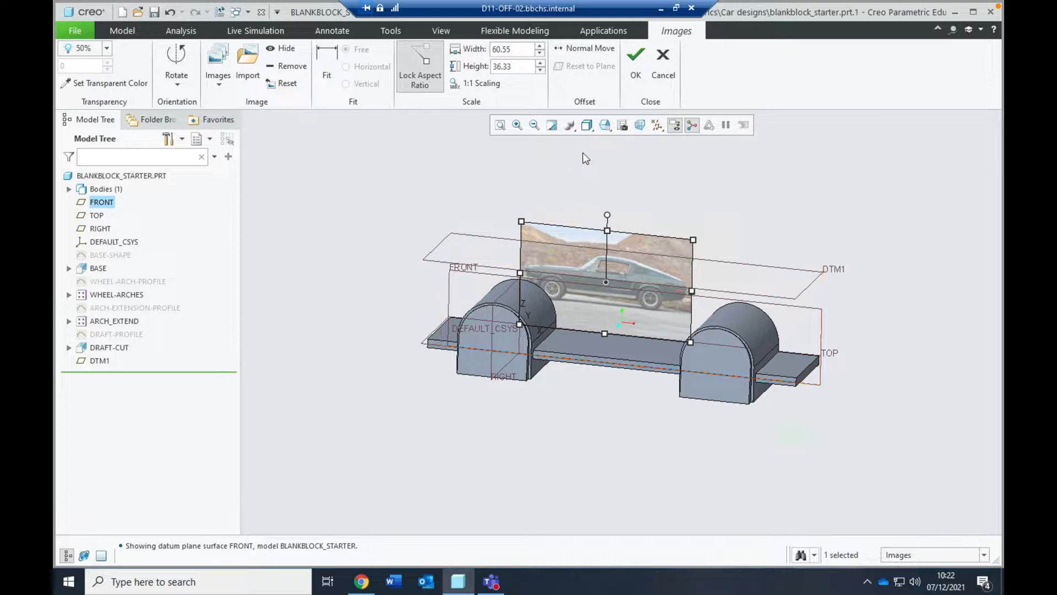
# - Orient the model to the FRONT view and flip the car image vertically so the car faces the other way
pyautogui.click(604, 125)
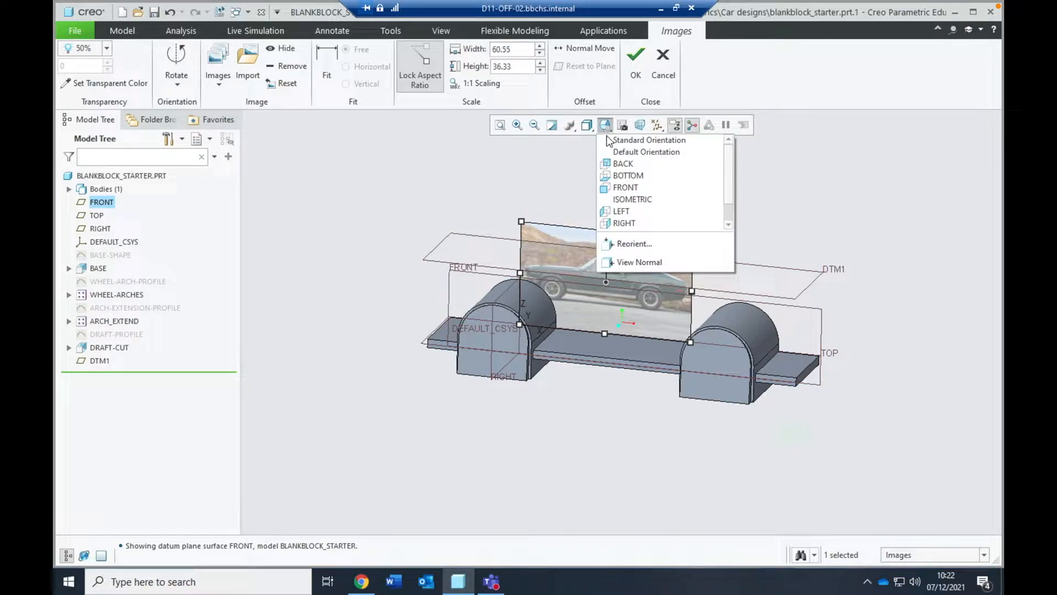
pyautogui.click(627, 188)
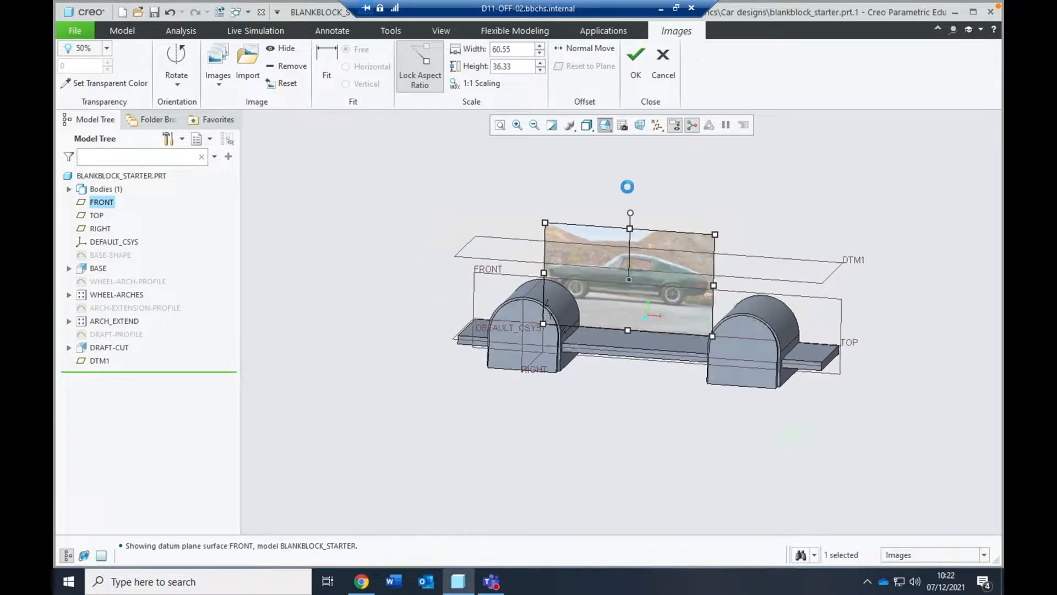
pyautogui.moveTo(622, 270); pyautogui.dragTo(603, 255)
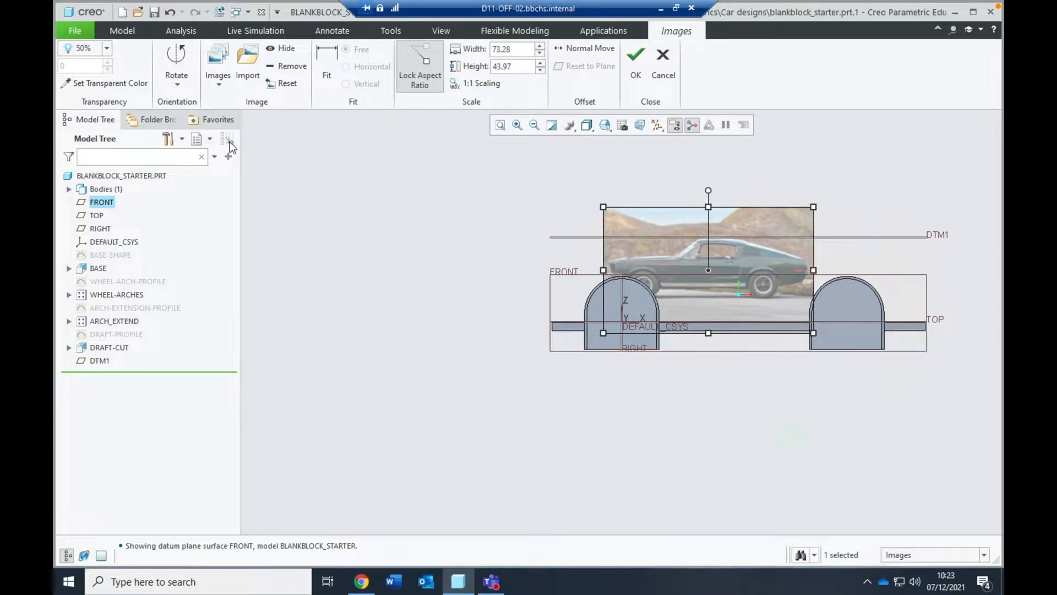
pyautogui.click(177, 86)
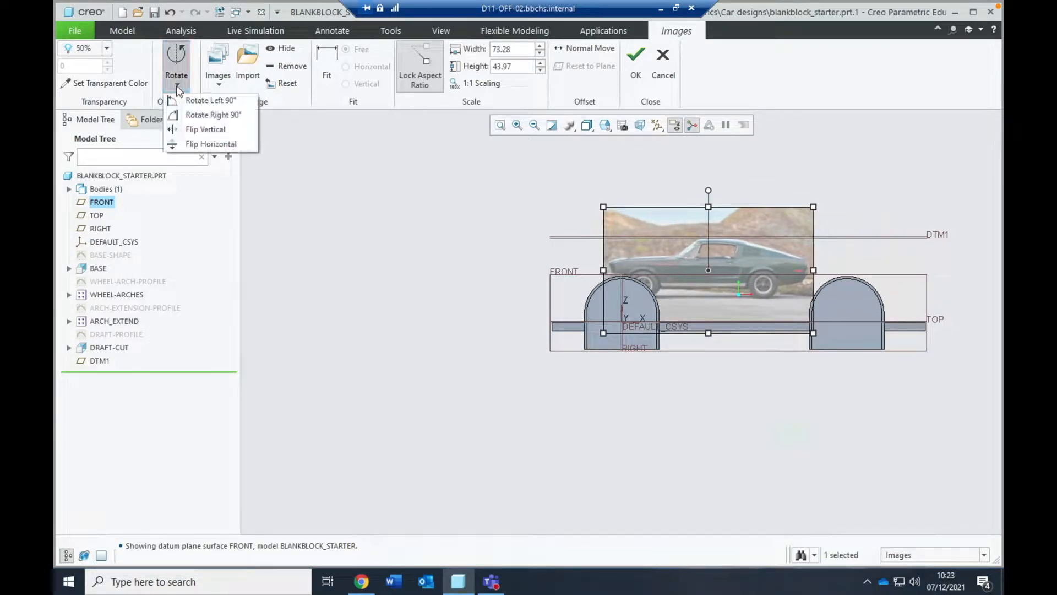
pyautogui.click(219, 129)
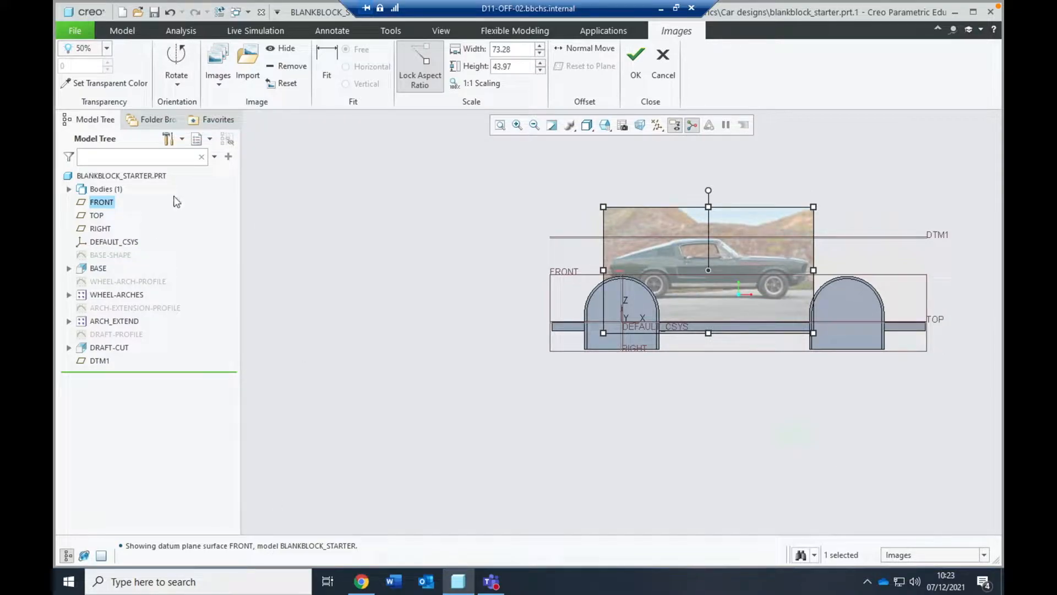
pyautogui.click(177, 86)
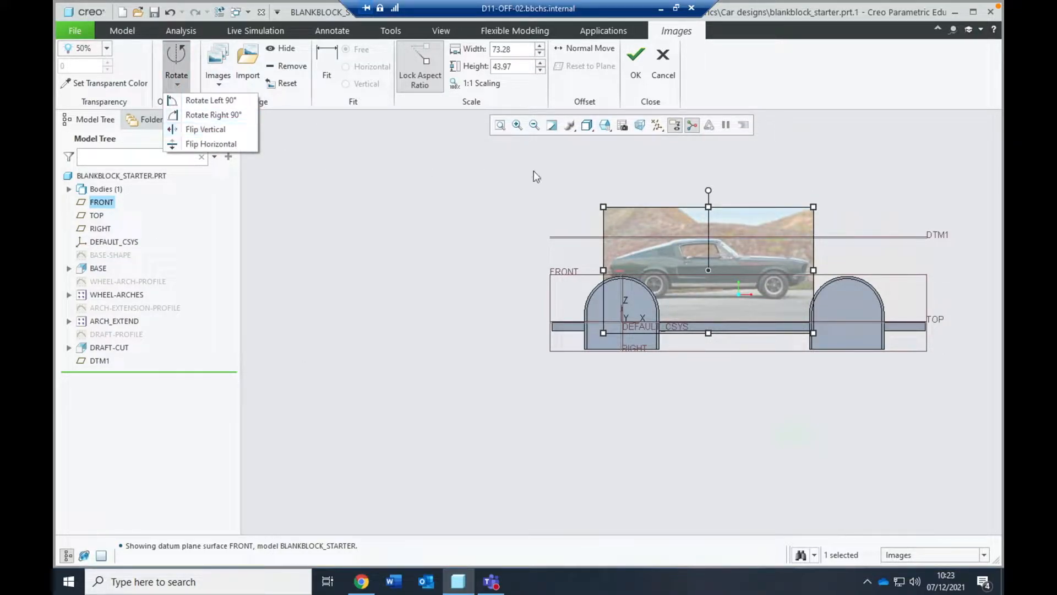
pyautogui.click(666, 234)
# - Enlarge the car image to about 143.6 wide by 86.2 high and position it over the chassis and wheel arches
pyautogui.moveTo(666, 234)
pyautogui.mouseDown()
pyautogui.moveTo(613, 243)
pyautogui.moveTo(617, 265)
pyautogui.mouseUp()
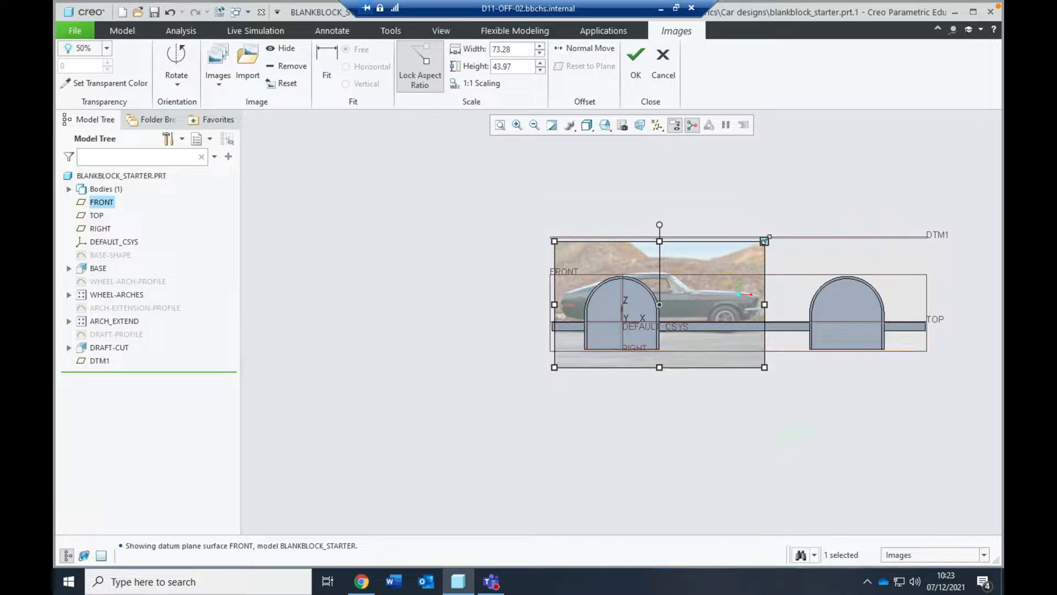
pyautogui.moveTo(771, 231); pyautogui.dragTo(854, 179)
pyautogui.moveTo(752, 249); pyautogui.dragTo(809, 242)
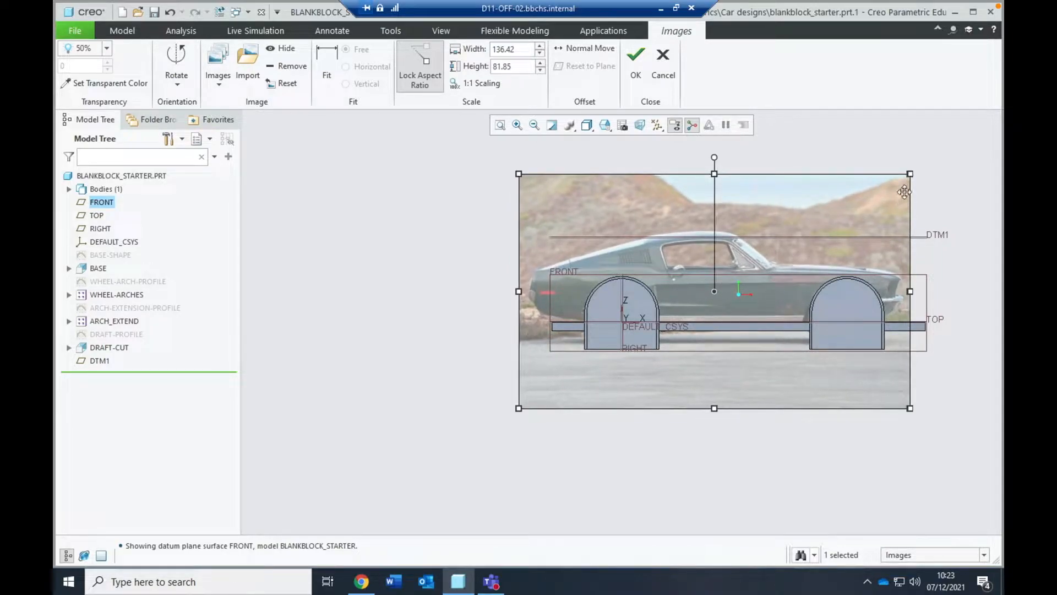
pyautogui.moveTo(910, 174); pyautogui.dragTo(920, 167)
pyautogui.moveTo(802, 258)
pyautogui.mouseDown()
pyautogui.moveTo(812, 260)
pyautogui.moveTo(805, 267)
pyautogui.mouseUp()
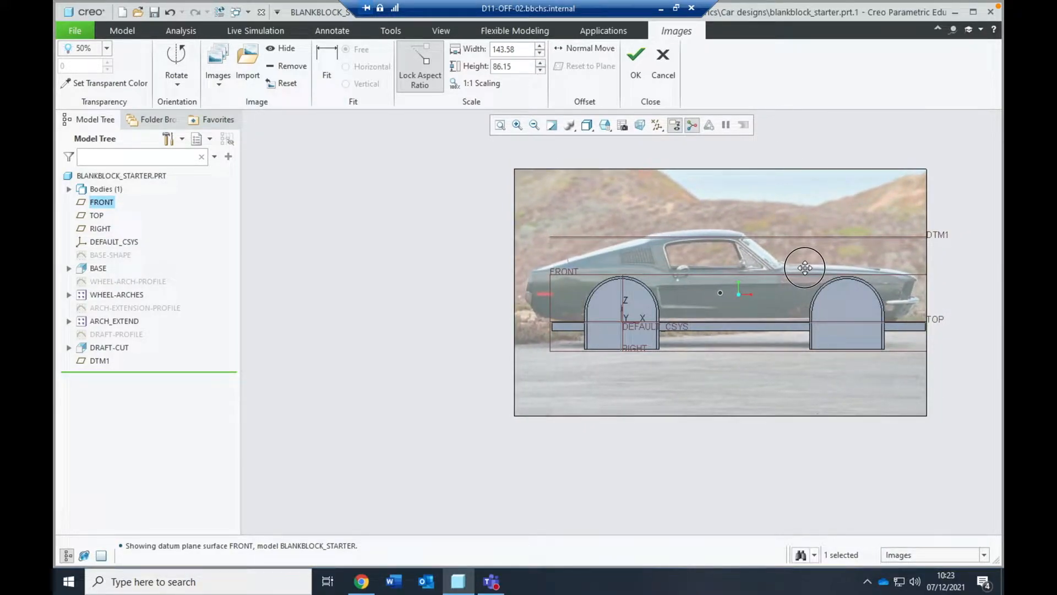
pyautogui.moveTo(804, 268); pyautogui.dragTo(804, 268)
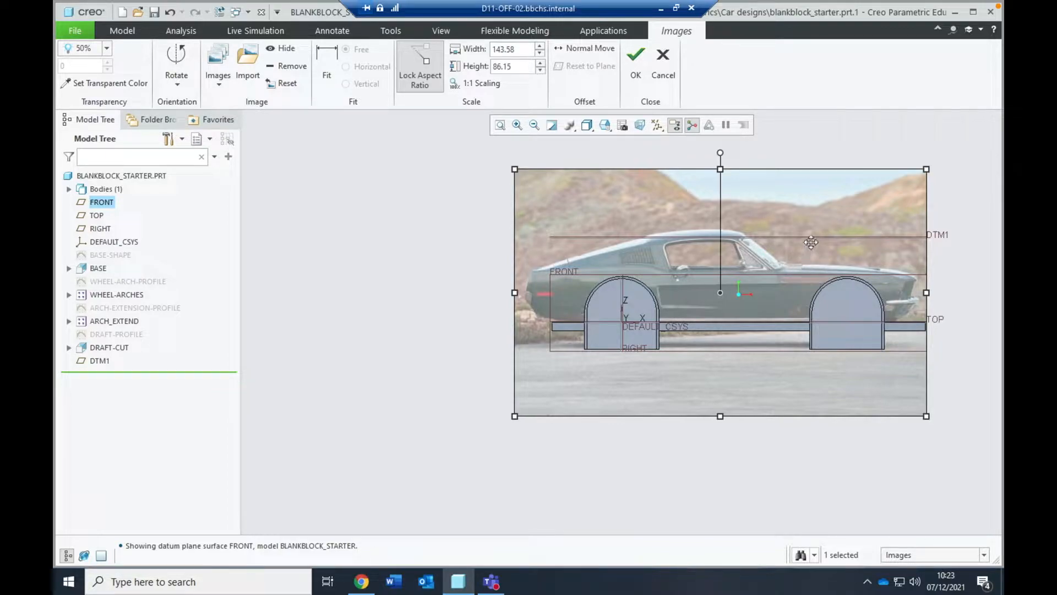
# - Scale the car image to about 153 wide by 91.8 high, align its rear wheel with the rear arch, and accept the placement
pyautogui.moveTo(926, 169); pyautogui.dragTo(939, 160)
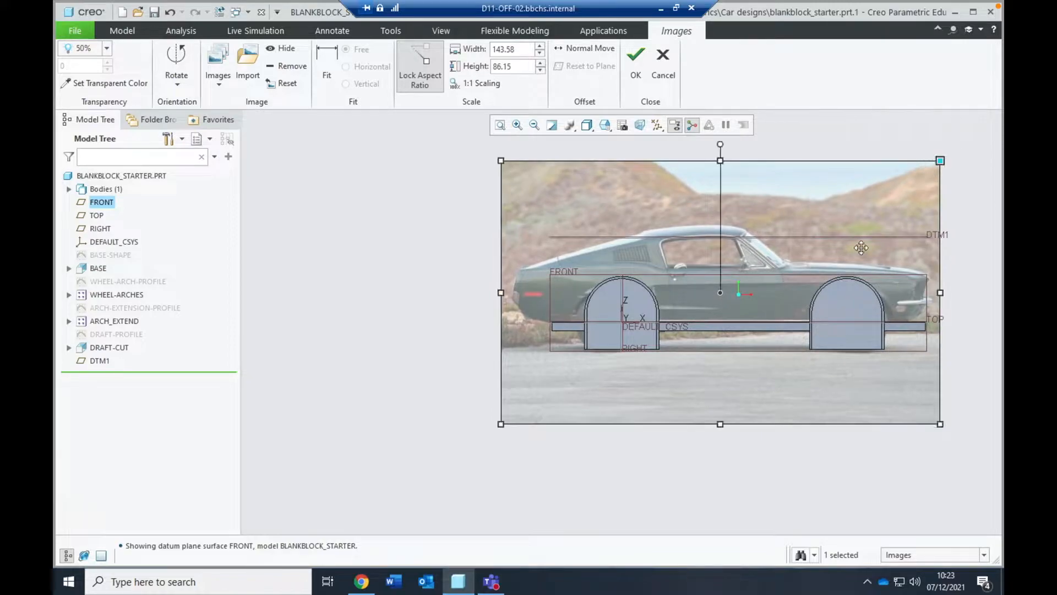
pyautogui.moveTo(770, 289); pyautogui.dragTo(779, 294)
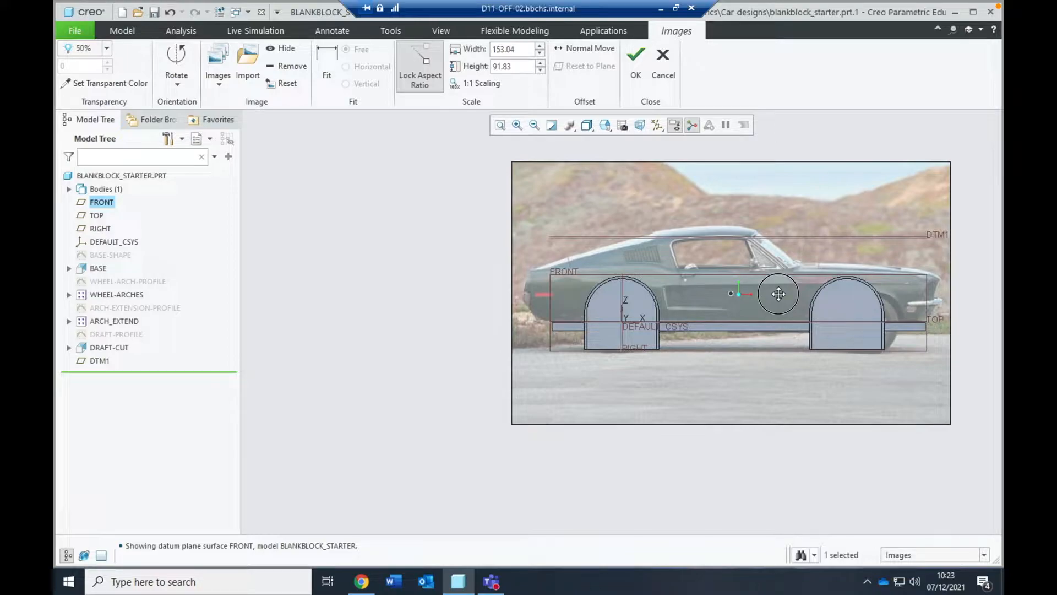
pyautogui.moveTo(779, 294); pyautogui.dragTo(781, 295)
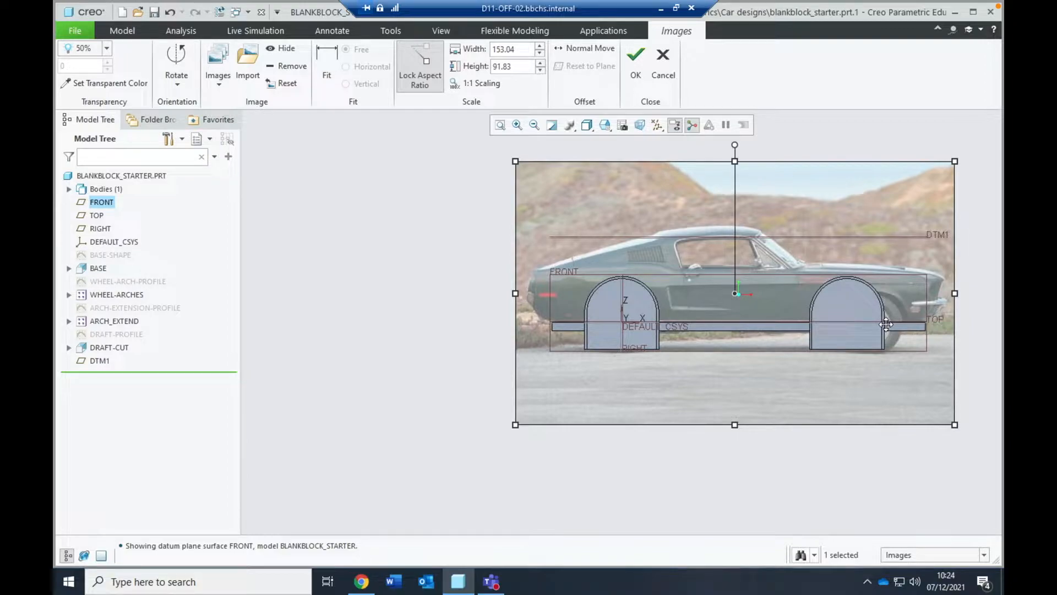
pyautogui.click(636, 65)
pyautogui.moveTo(641, 1)
pyautogui.click(670, 13)
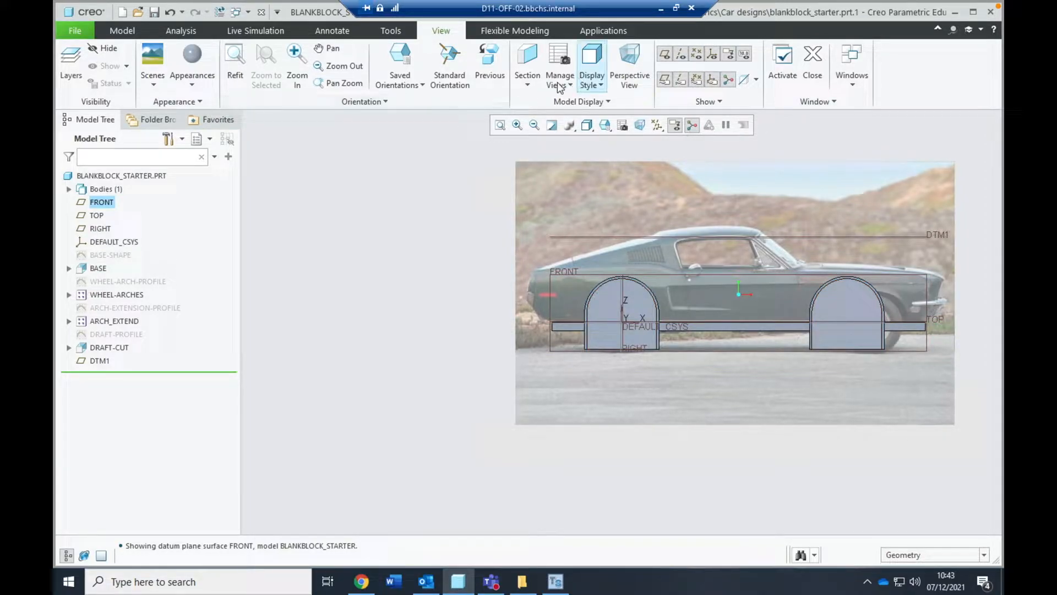
# - Start an Extrude feature with its sketch on the FRONT datum plane, with the whole model fitted in view
pyautogui.click(124, 31)
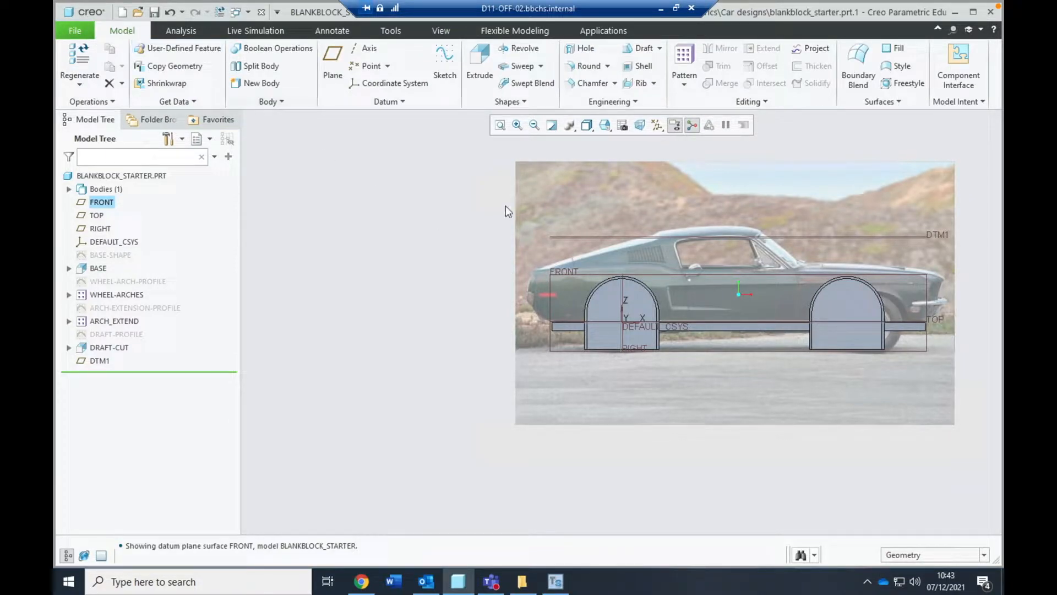
pyautogui.click(501, 126)
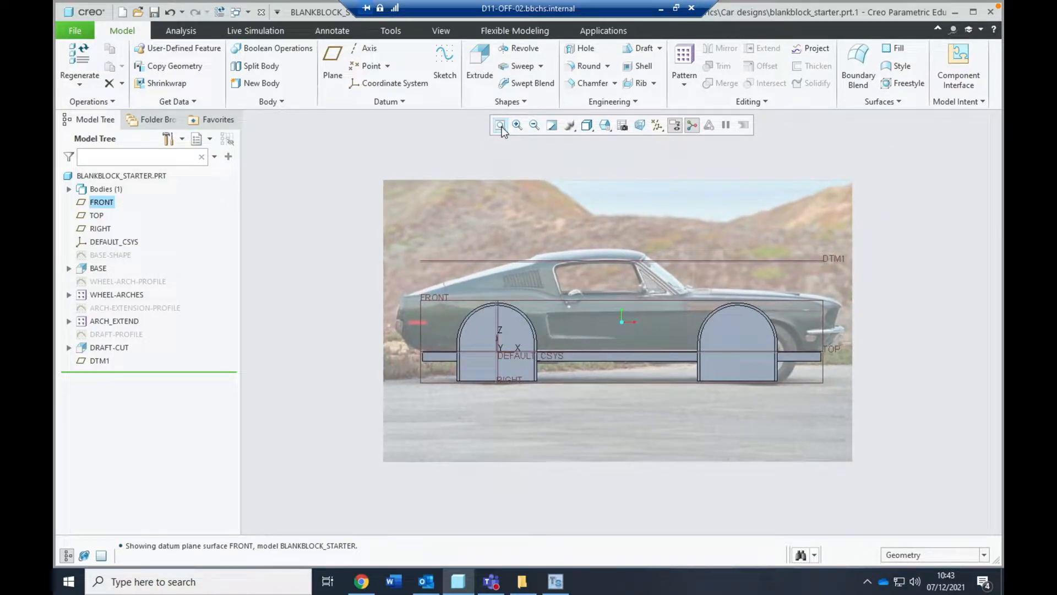
pyautogui.click(480, 72)
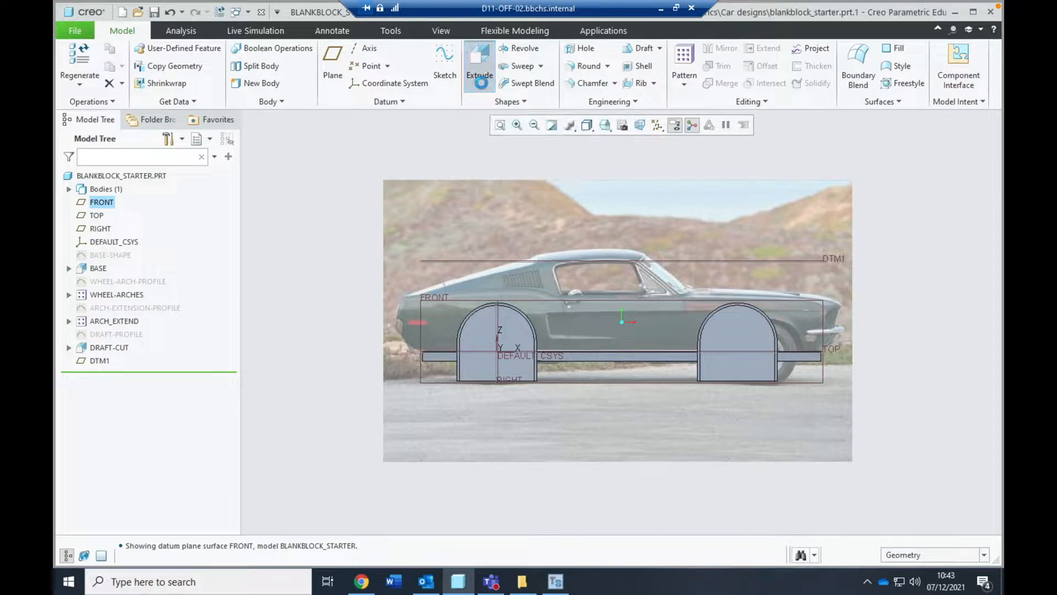
pyautogui.click(102, 203)
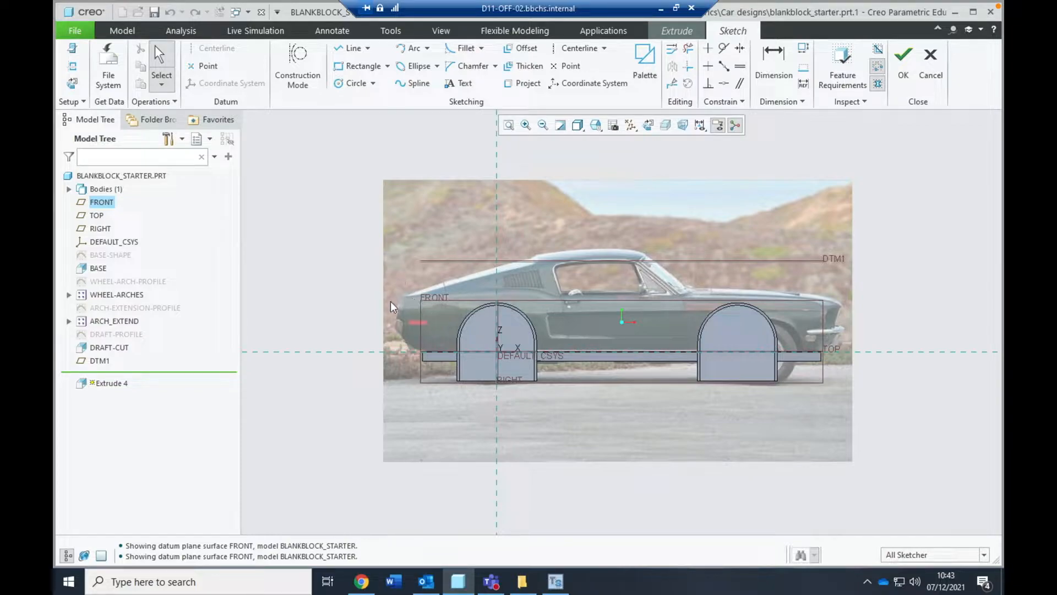
pyautogui.click(350, 49)
pyautogui.click(421, 351)
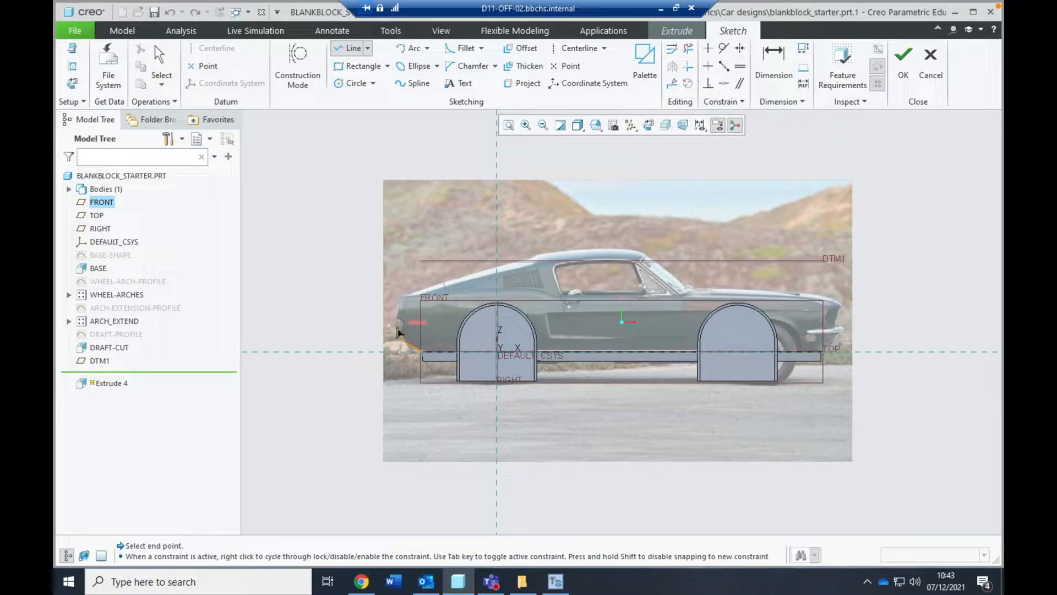
pyautogui.scroll(6, 395, 335)
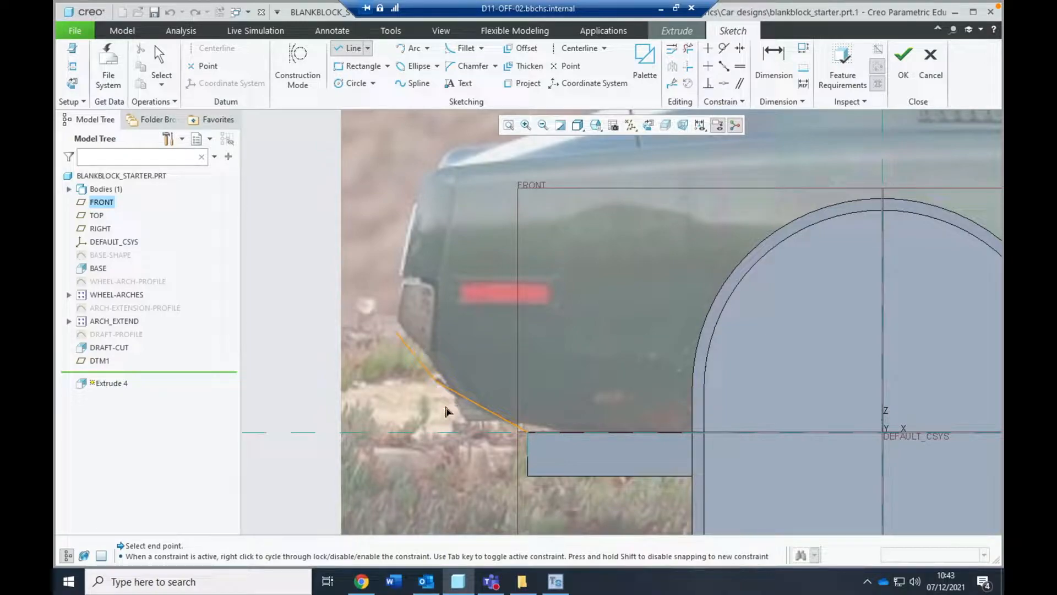
pyautogui.middleClick(478, 366)
pyautogui.click(688, 49)
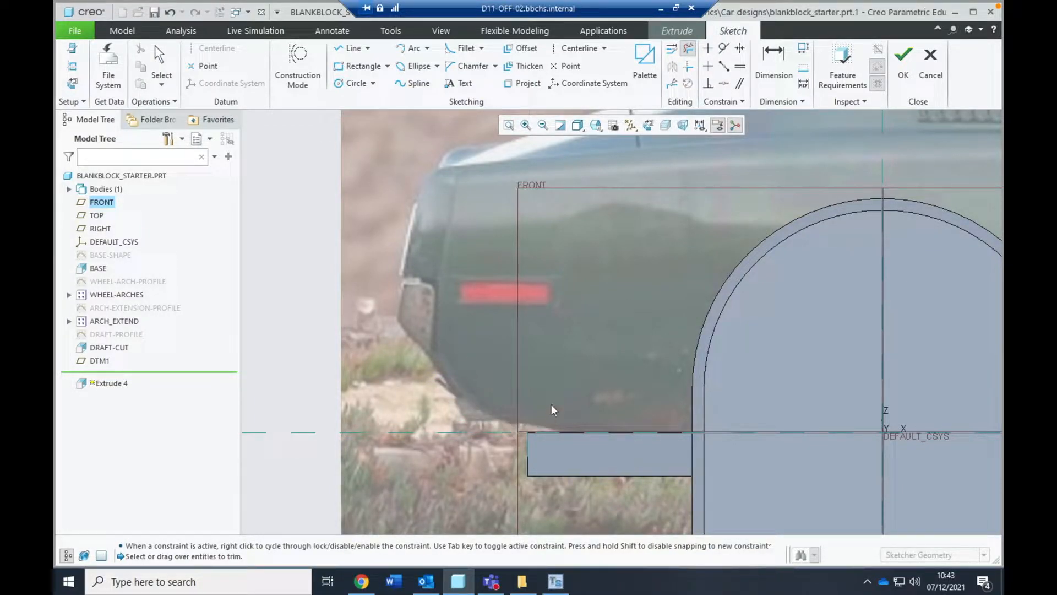
# - Sketch a line chain from the base's upper rear corner backward, up around the car's rear end, and onto the rear body edge
pyautogui.click(348, 48)
pyautogui.click(526, 431)
pyautogui.click(471, 432)
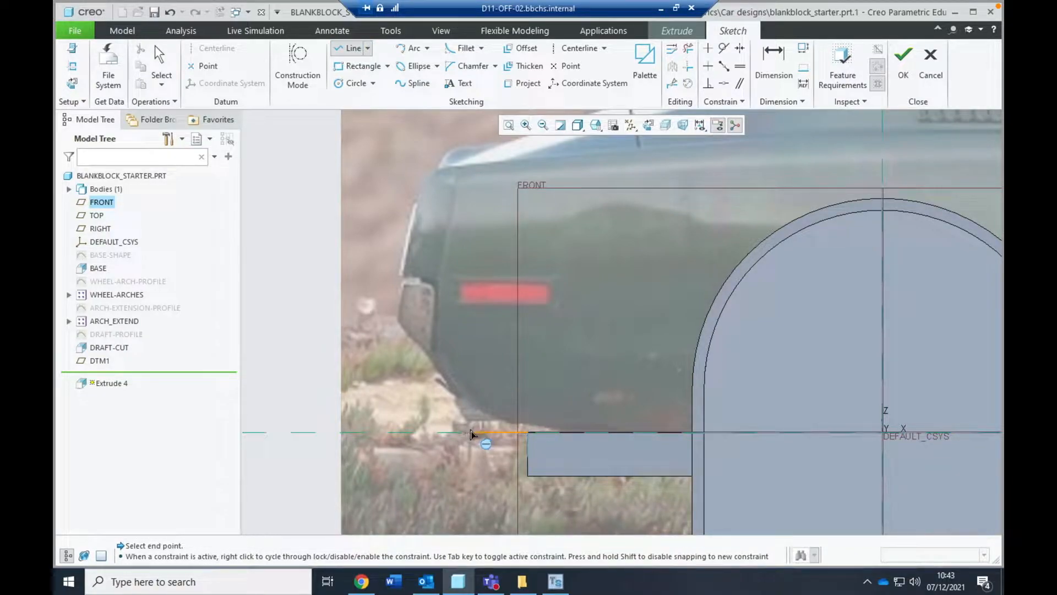
pyautogui.click(436, 359)
pyautogui.click(401, 323)
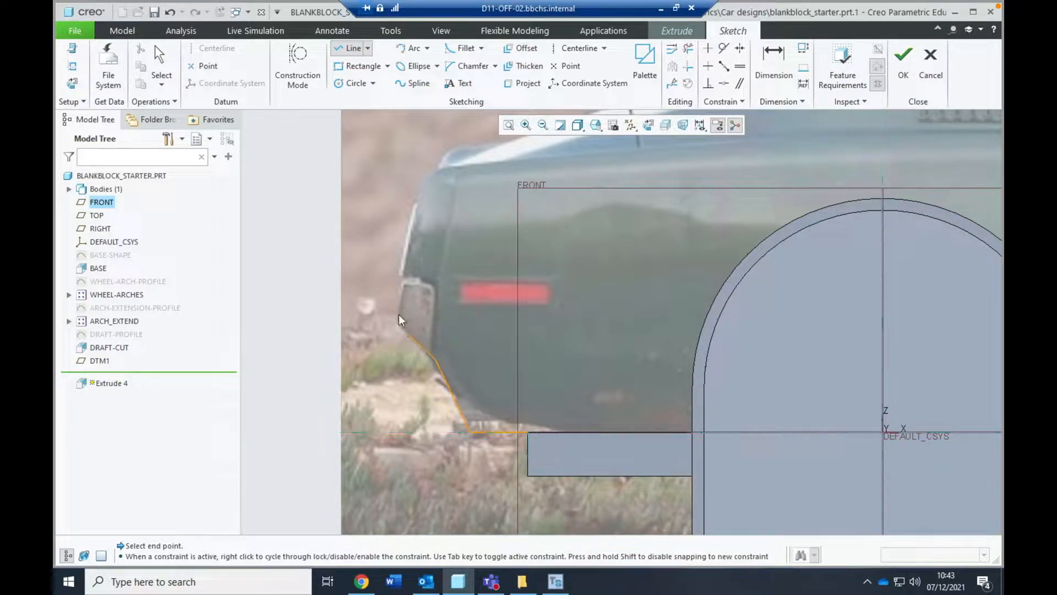
pyautogui.click(425, 174)
pyautogui.click(621, 150)
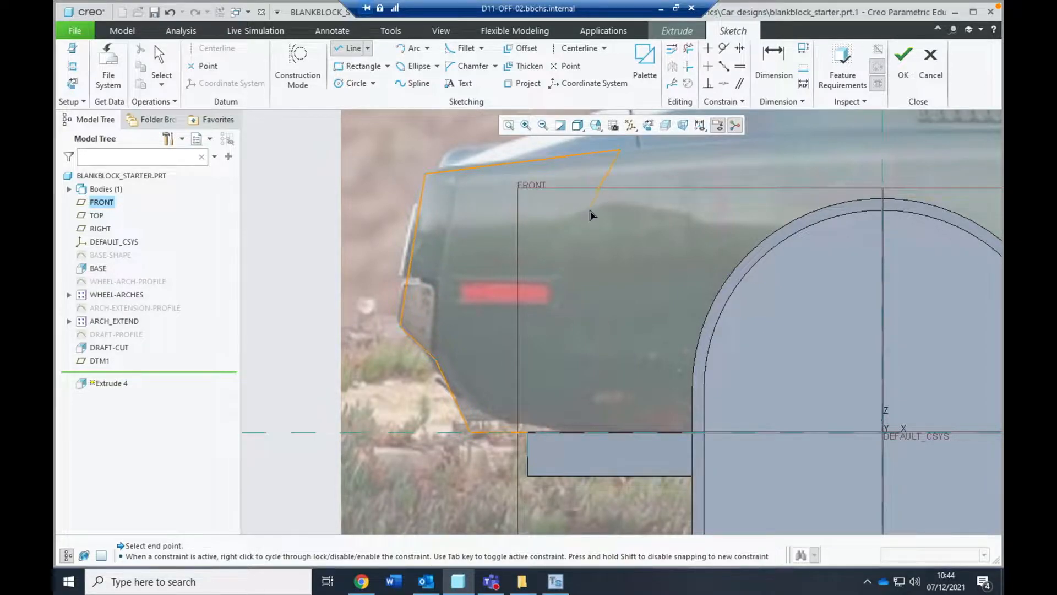
# - Continue the line chain along the body edge above the rear wheel arch and down toward the side window's rear corner
pyautogui.scroll(2, 589, 213)
pyautogui.scroll(-5, 589, 212)
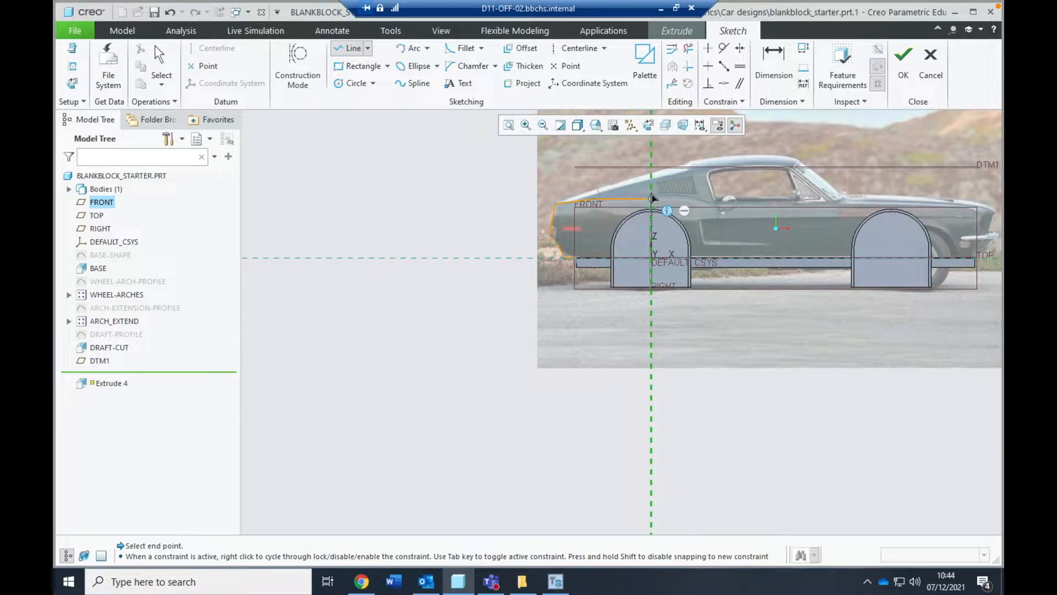
pyautogui.scroll(5, 650, 209)
pyautogui.click(652, 210)
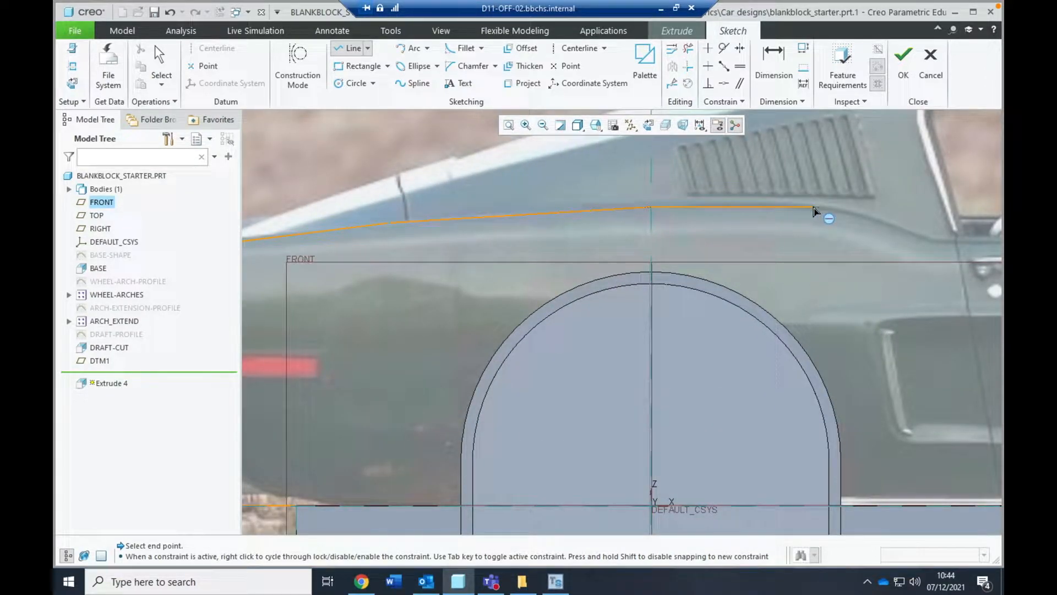
pyautogui.click(813, 208)
pyautogui.click(927, 242)
pyautogui.middleClick(927, 242)
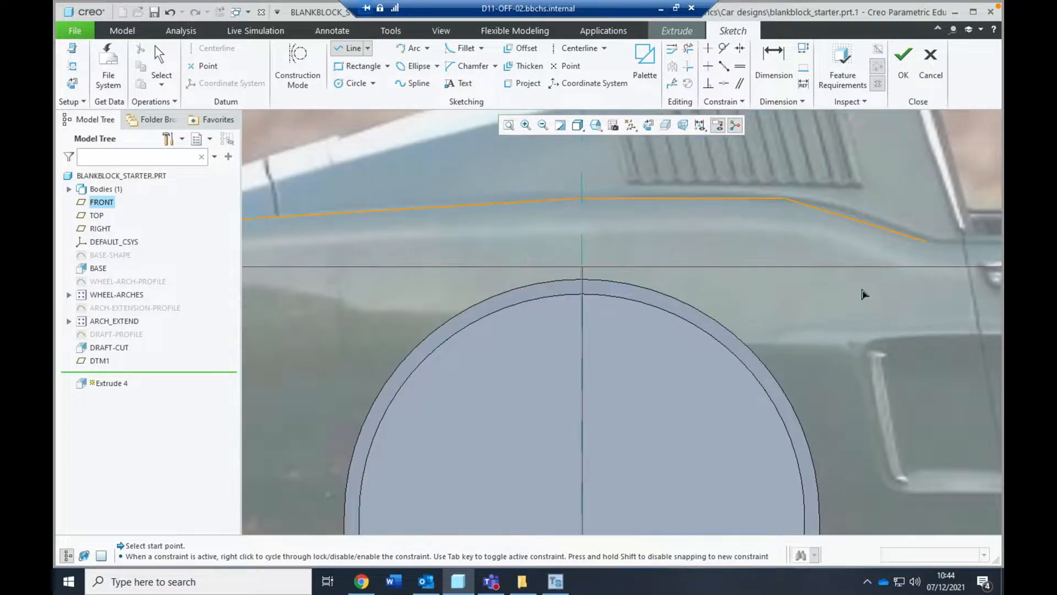
# - Extend the body outline with a horizontal line below the side window to the base of the windscreen
pyautogui.scroll(-3, 855, 295)
pyautogui.scroll(-2, 854, 296)
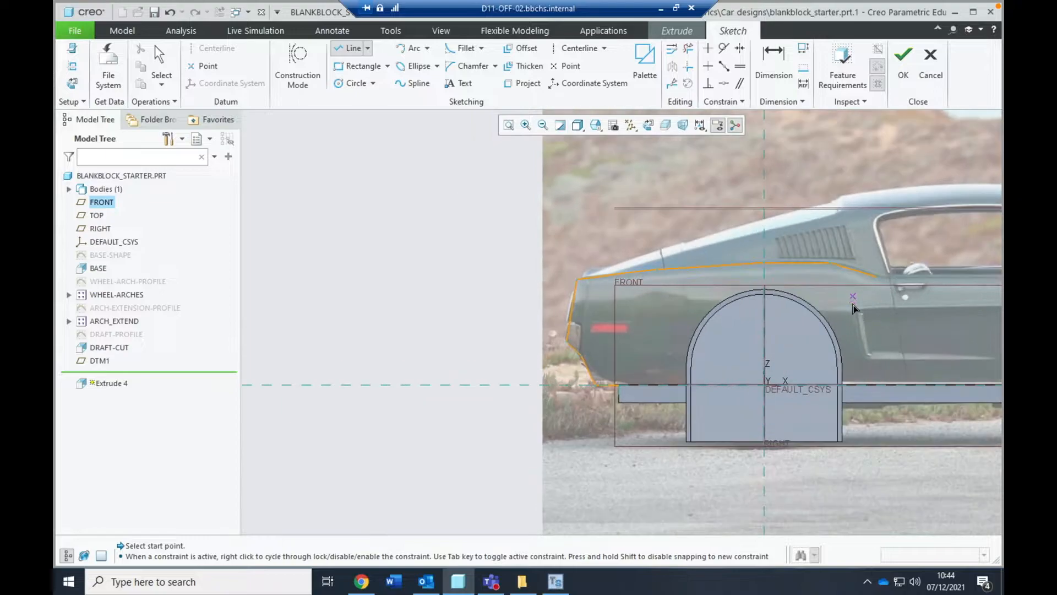
pyautogui.click(509, 125)
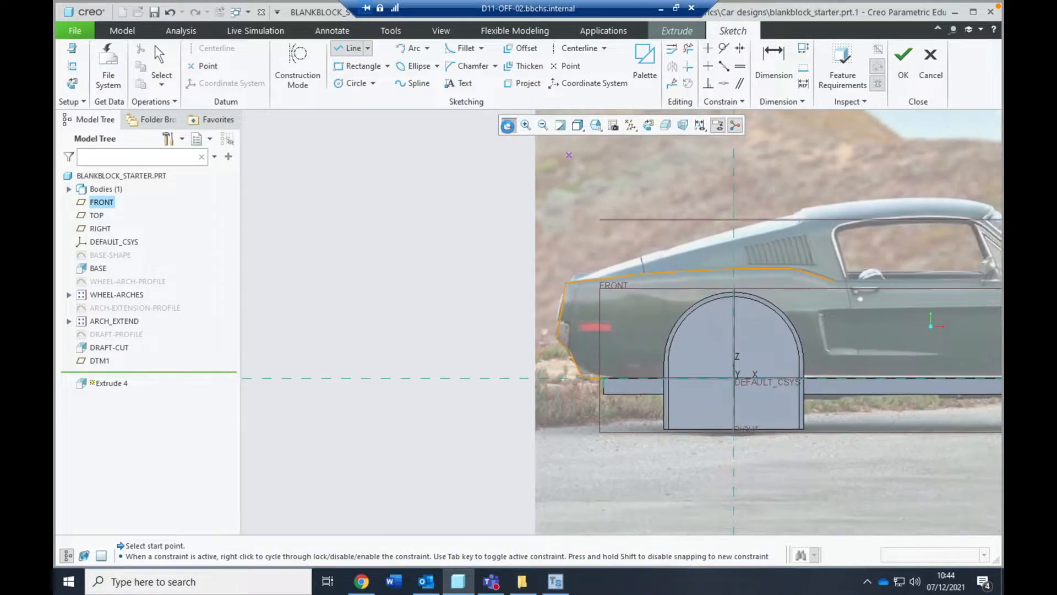
pyautogui.scroll(5, 585, 300)
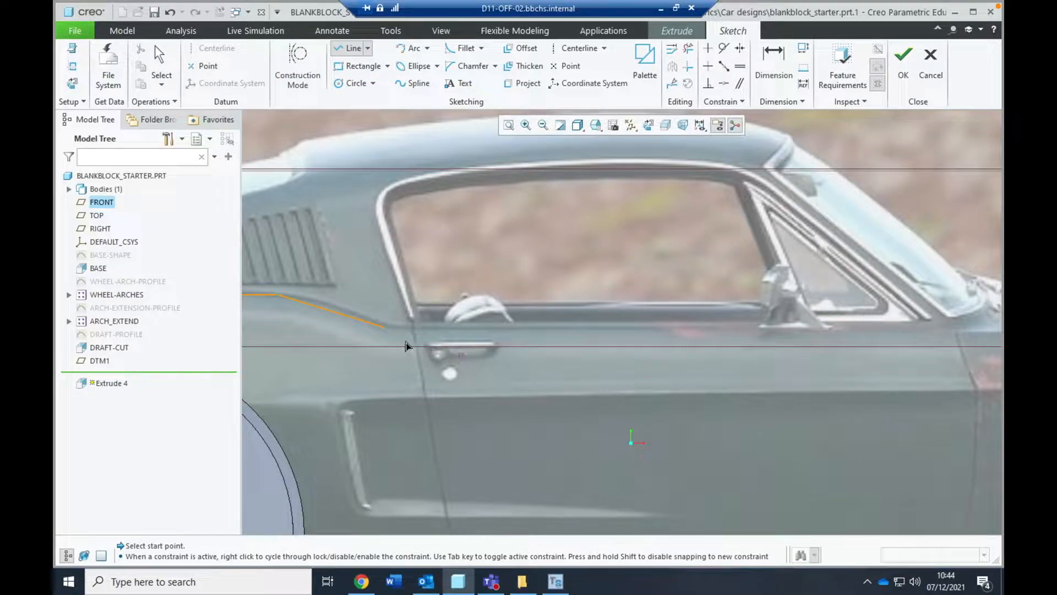
pyautogui.click(386, 328)
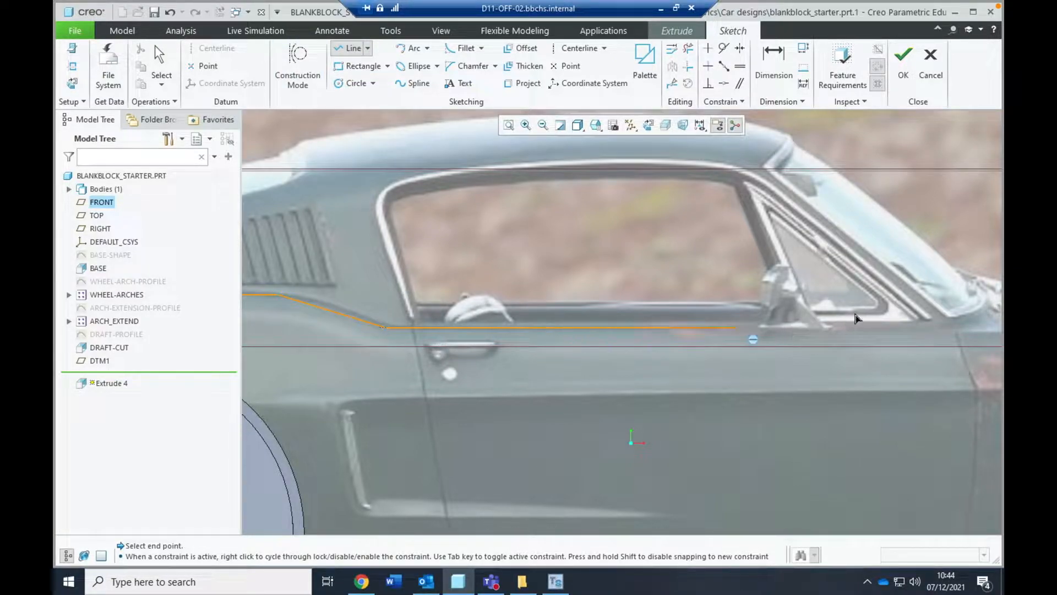
pyautogui.click(951, 329)
pyautogui.scroll(1, 880, 376)
pyautogui.scroll(-3, 881, 376)
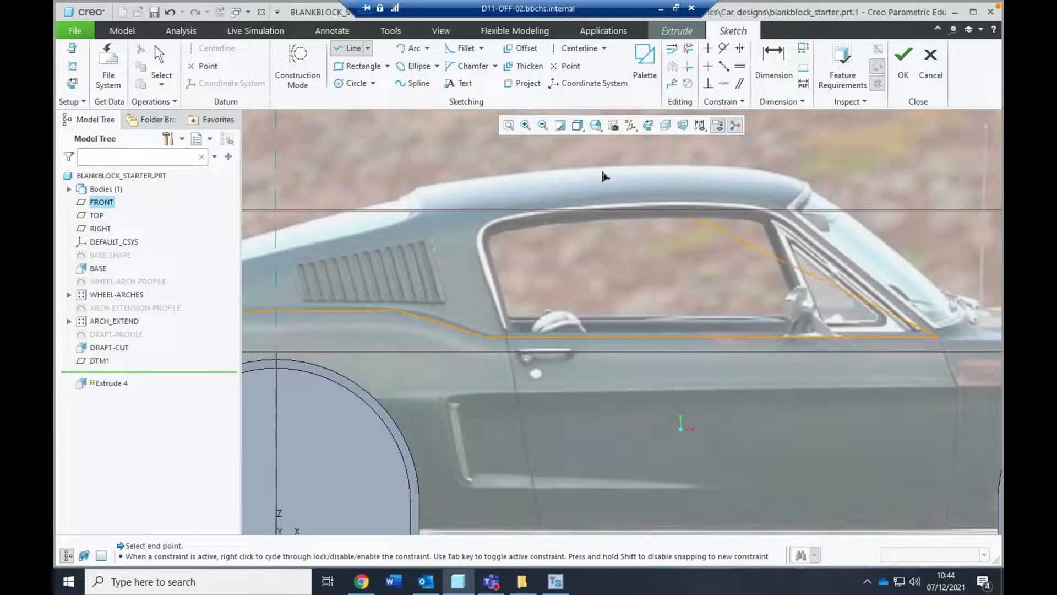
# - Continue the line chain horizontally along the bonnet, over the front wing to the nose tip, and down the grille to the bumper
pyautogui.click(507, 125)
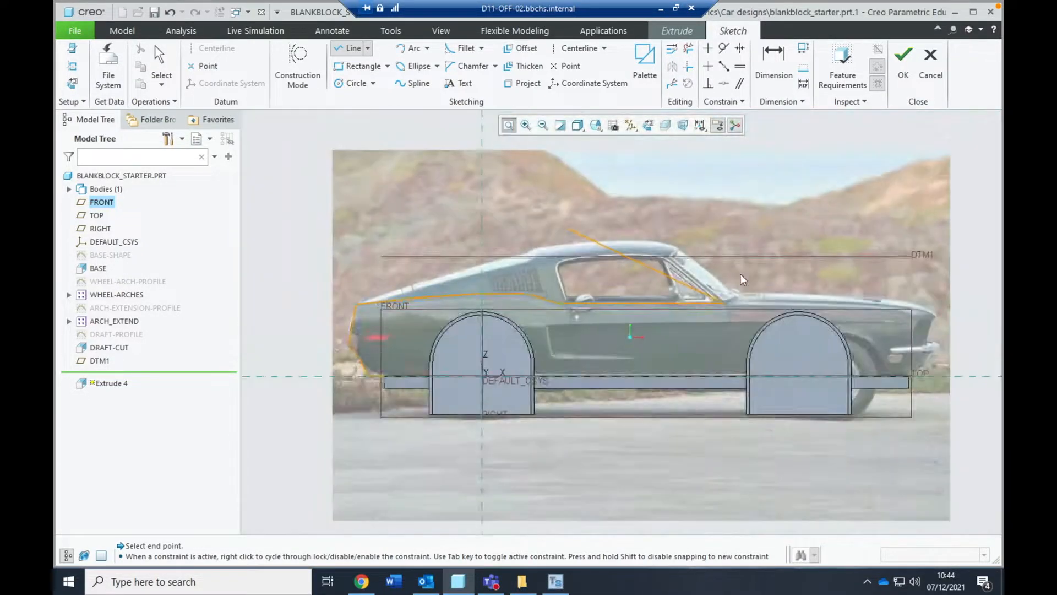
pyautogui.scroll(-2, 819, 302)
pyautogui.scroll(4, 803, 300)
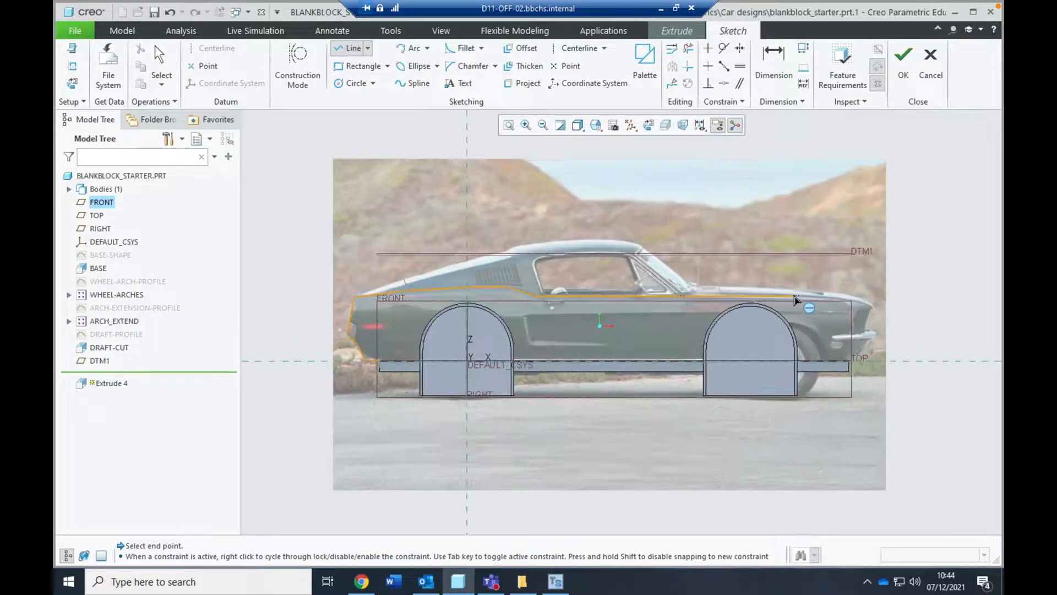
pyautogui.scroll(2, 795, 300)
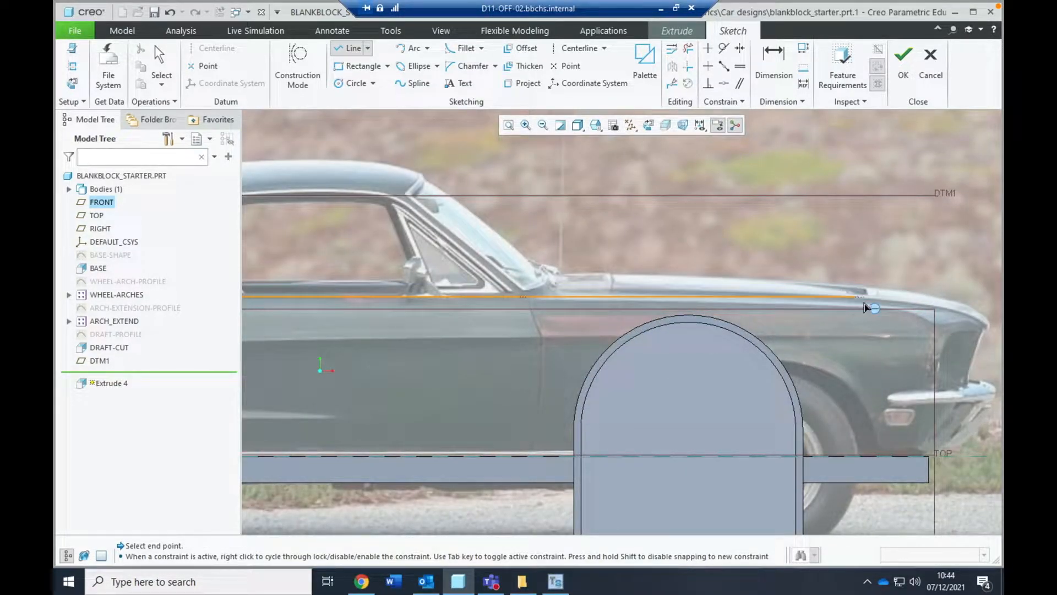
pyautogui.click(882, 302)
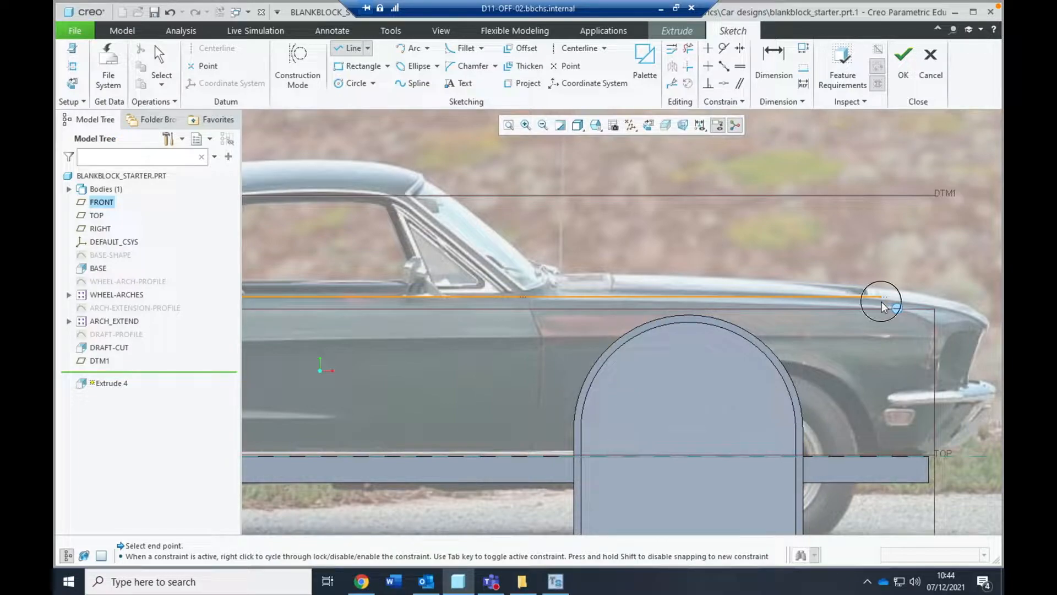
pyautogui.click(987, 323)
pyautogui.click(984, 384)
# - Trace the front bumper and the lower front edge down to the base's upper front corner
pyautogui.click(509, 125)
pyautogui.scroll(2, 881, 353)
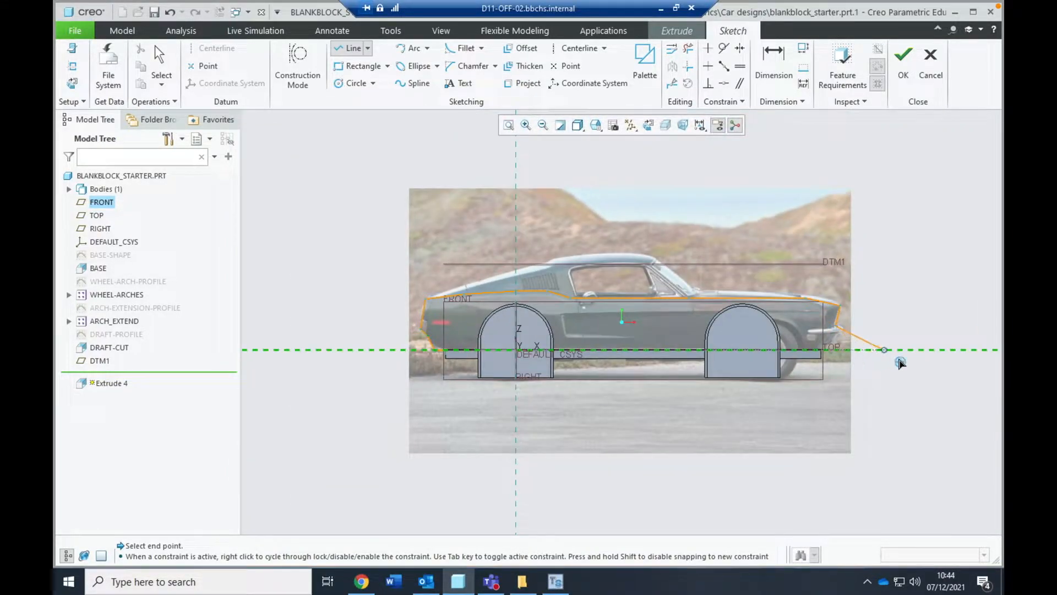
pyautogui.scroll(3, 886, 330)
pyautogui.scroll(-2, 859, 328)
pyautogui.scroll(-6, 850, 324)
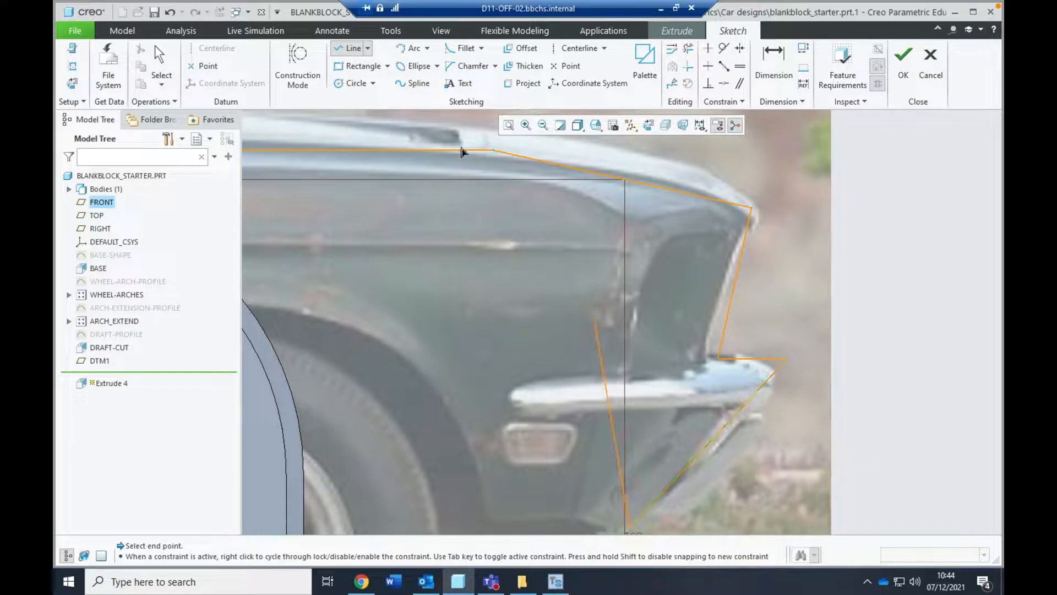
pyautogui.click(509, 125)
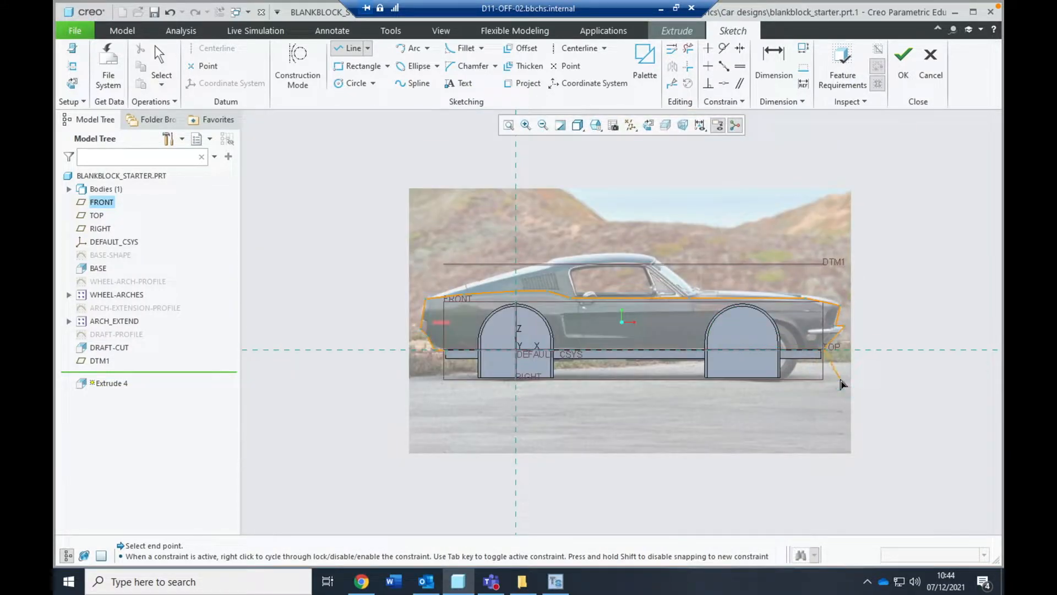
pyautogui.scroll(-8, 827, 353)
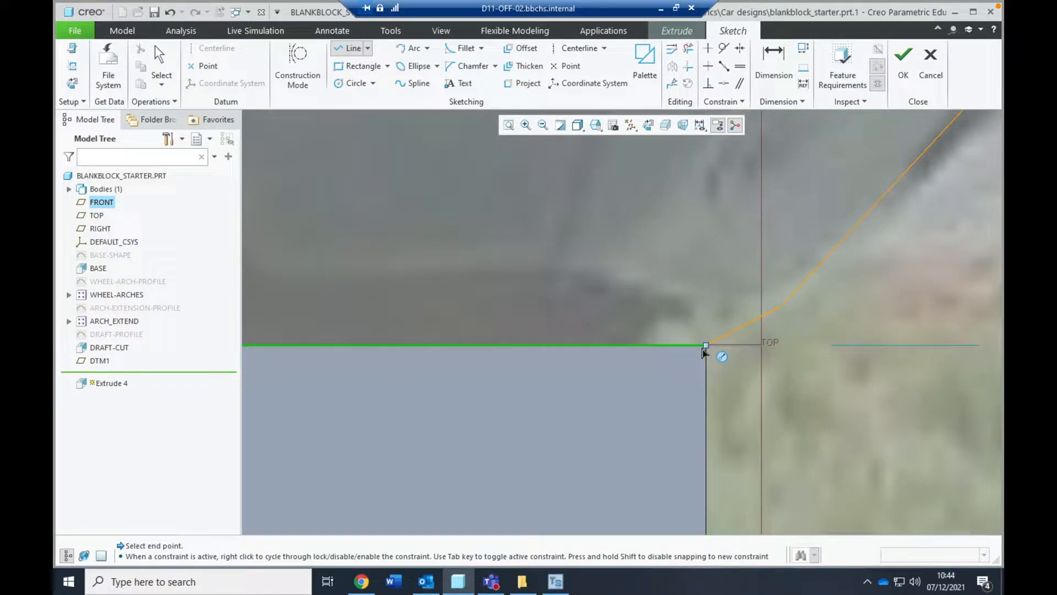
pyautogui.click(703, 349)
# - Close the body outline along the base's top edge back to its upper rear corner, and select all sketch entities
pyautogui.scroll(3, 703, 349)
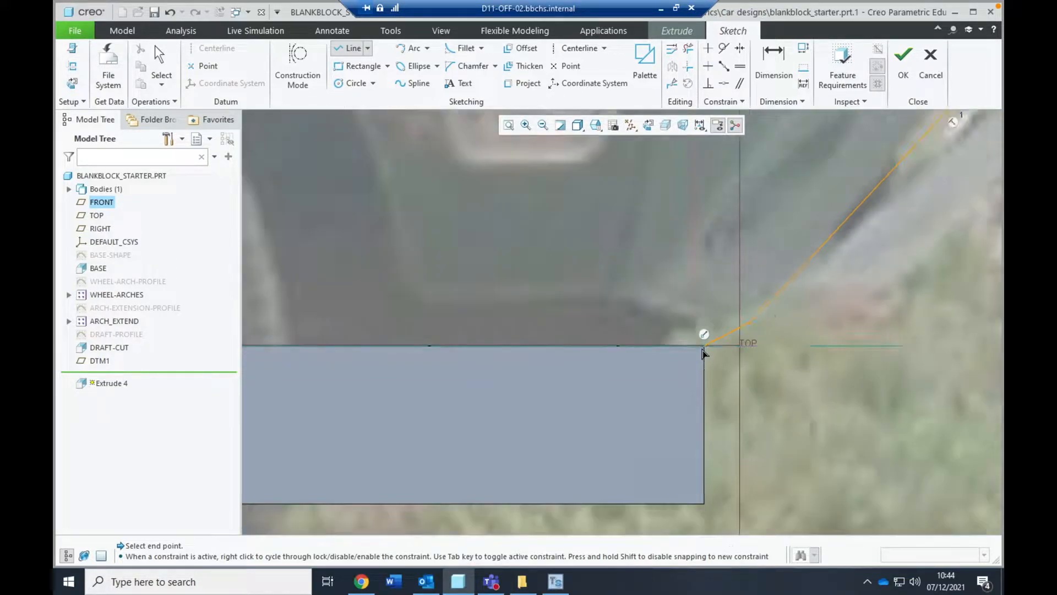
pyautogui.scroll(6, 703, 350)
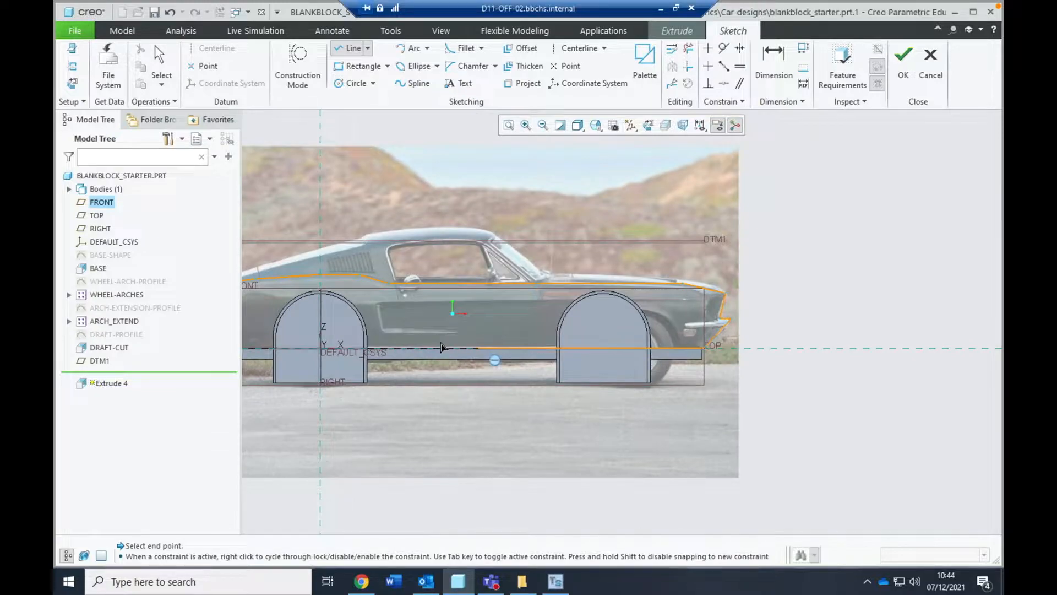
pyautogui.scroll(2, 348, 354)
pyautogui.scroll(-2, 301, 352)
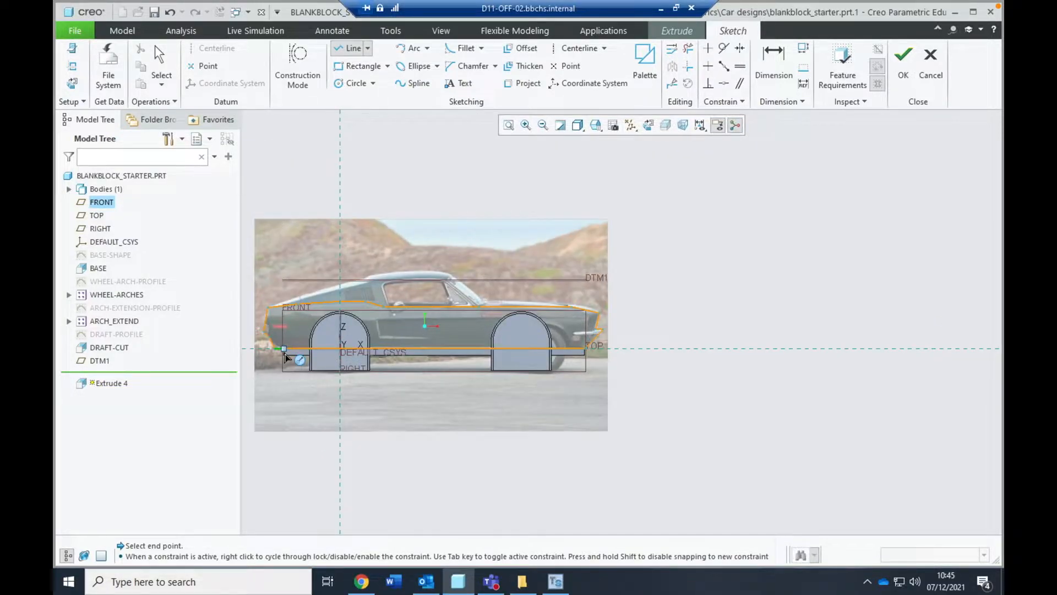
pyautogui.click(284, 352)
pyautogui.middleClick(401, 207)
pyautogui.click(160, 65)
pyautogui.hotkey('ctrl', 'a')
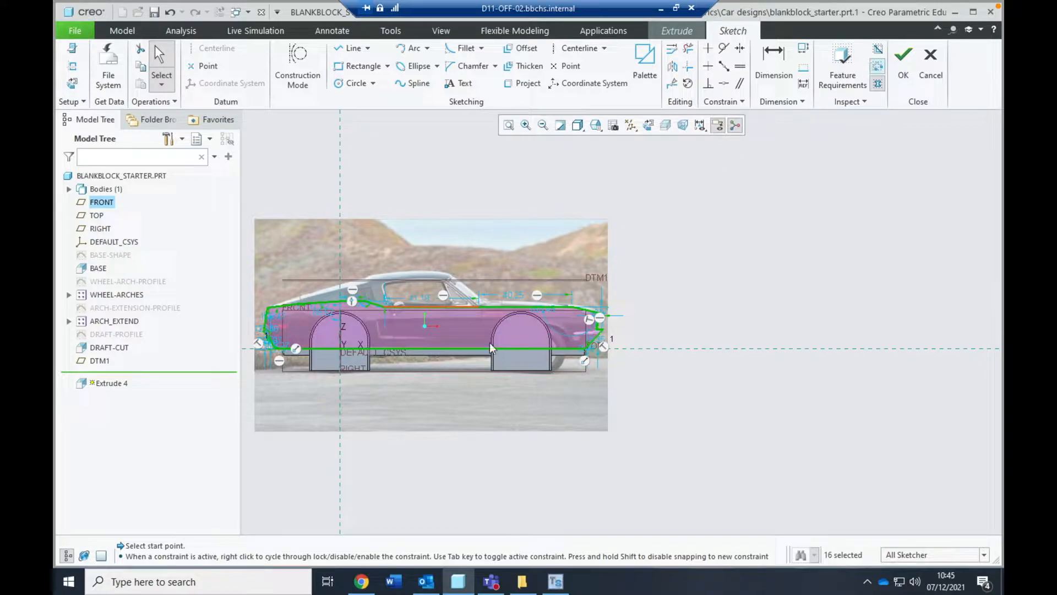
# - Finish the body sketch and extrude it as a solid up to the outer side face of the base
pyautogui.moveTo(449, 359)
pyautogui.mouseDown(button='middle')
pyautogui.moveTo(413, 369)
pyautogui.moveTo(424, 369)
pyautogui.moveTo(355, 309)
pyautogui.mouseUp(button='middle')
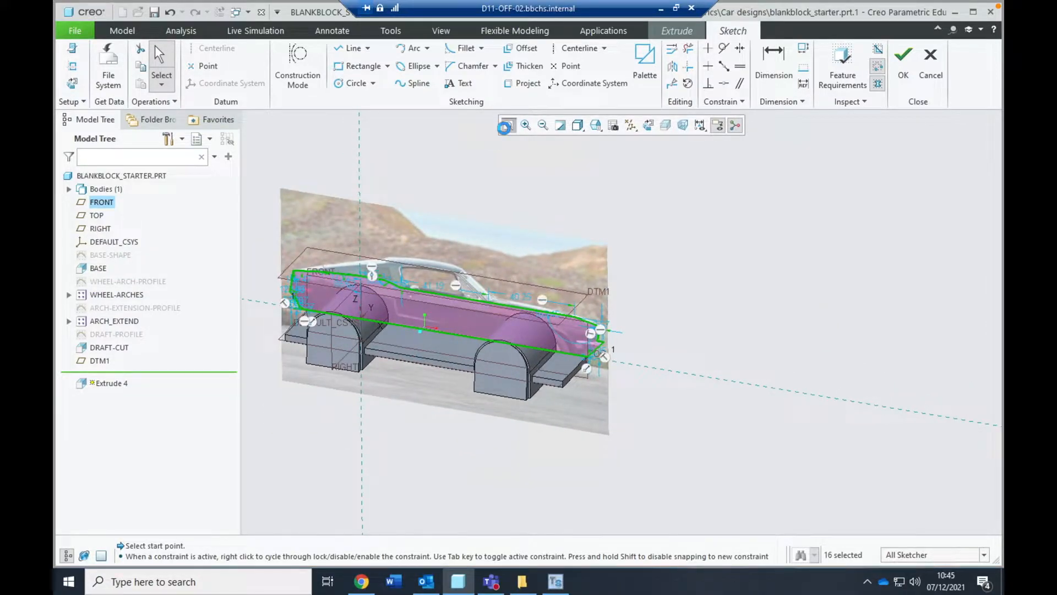
pyautogui.click(903, 60)
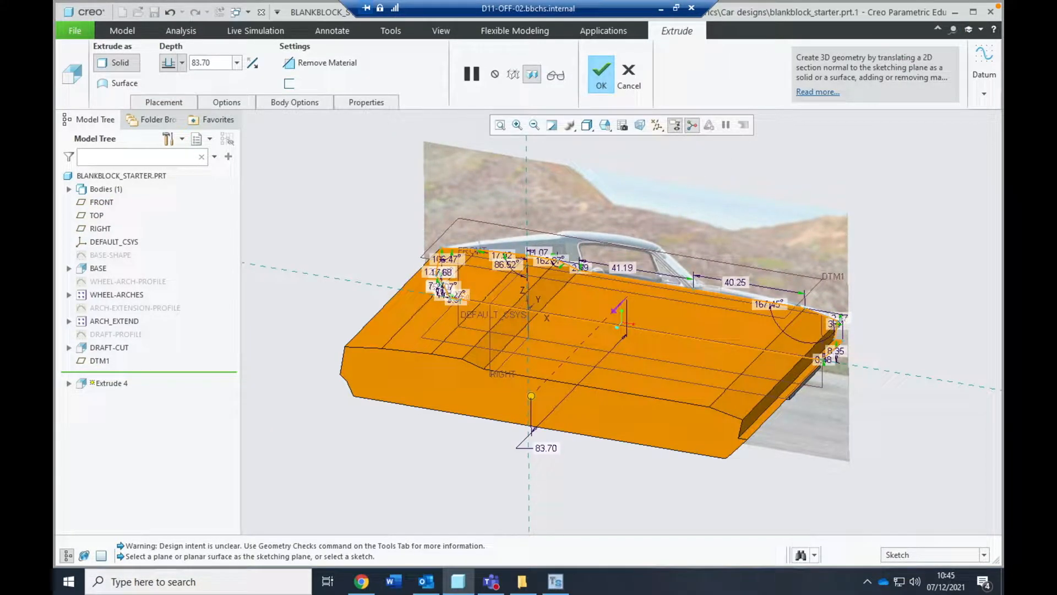
pyautogui.moveTo(531, 395); pyautogui.dragTo(608, 315)
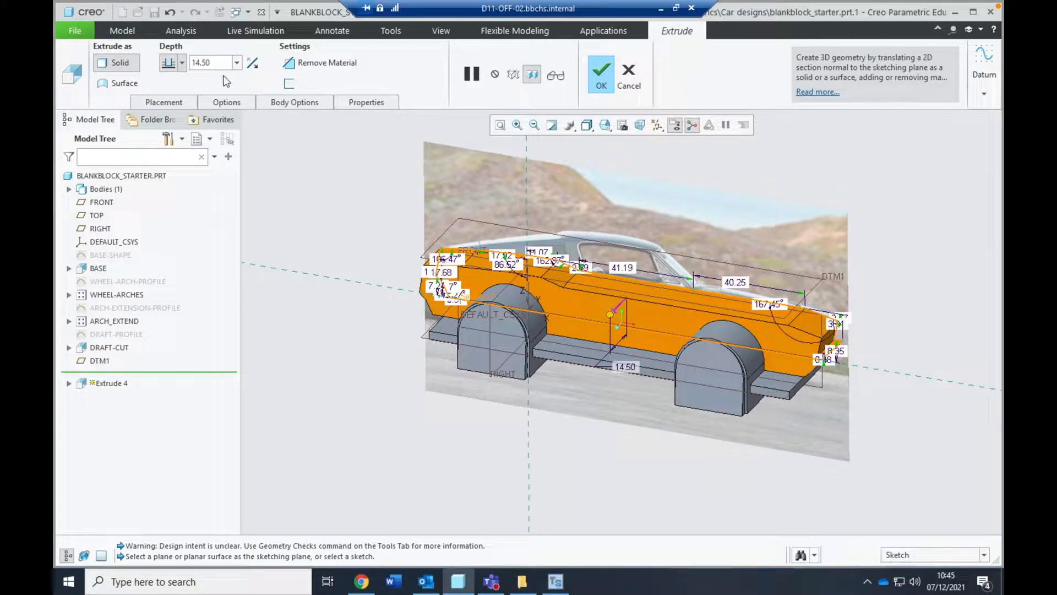
pyautogui.click(182, 63)
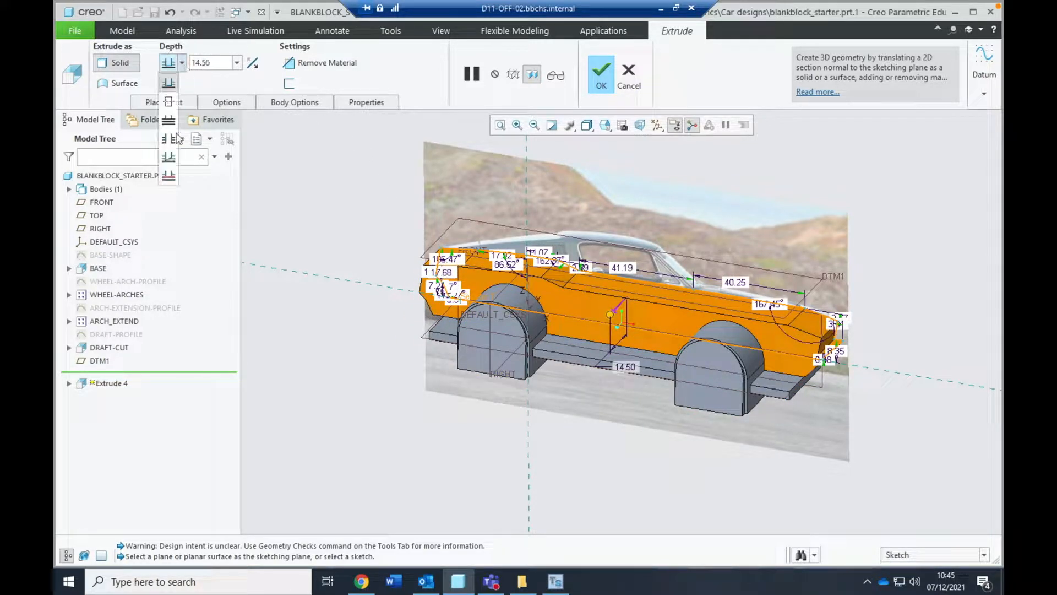
pyautogui.click(174, 180)
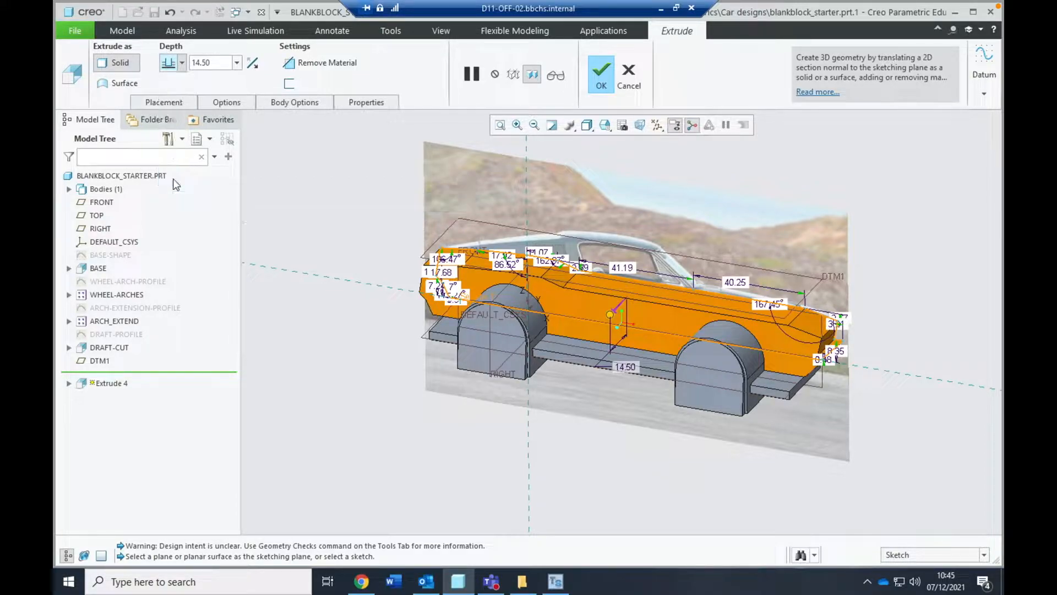
pyautogui.click(554, 362)
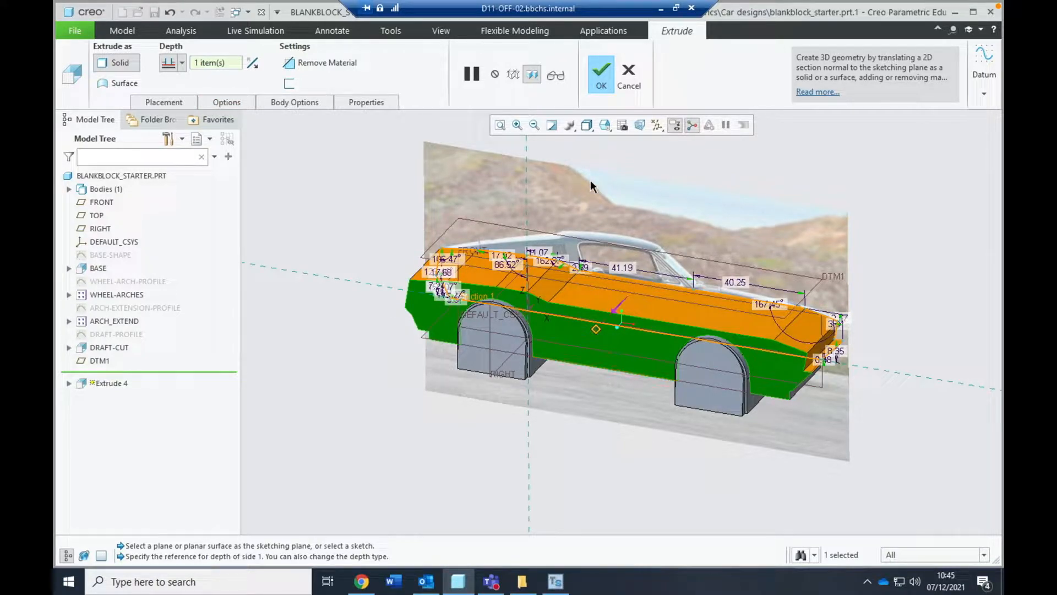
pyautogui.click(601, 90)
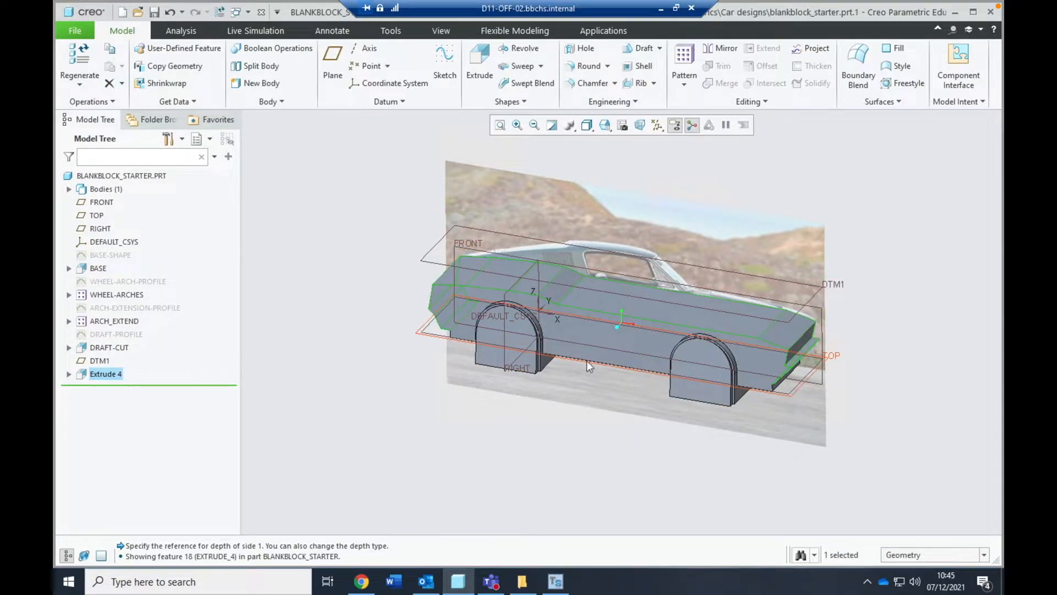
# - Start another Extrude feature with its sketch on the FRONT datum plane for the car's cabin
pyautogui.moveTo(634, 346)
pyautogui.mouseDown(button='middle')
pyautogui.moveTo(738, 311)
pyautogui.moveTo(674, 331)
pyautogui.moveTo(710, 325)
pyautogui.moveTo(637, 358)
pyautogui.mouseUp(button='middle')
pyautogui.scroll(-1, 602, 270)
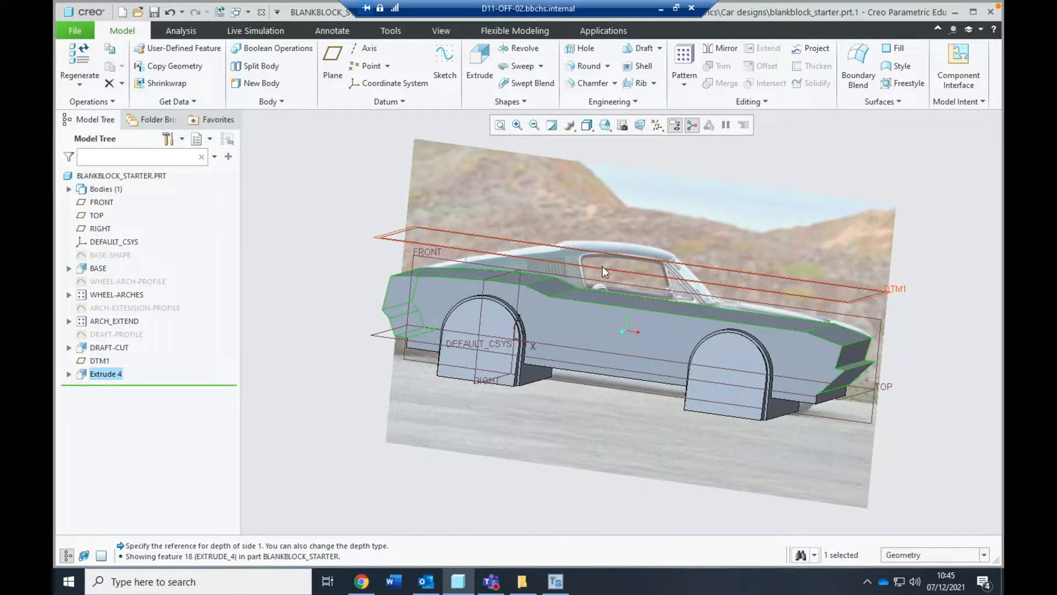
pyautogui.scroll(-1, 602, 266)
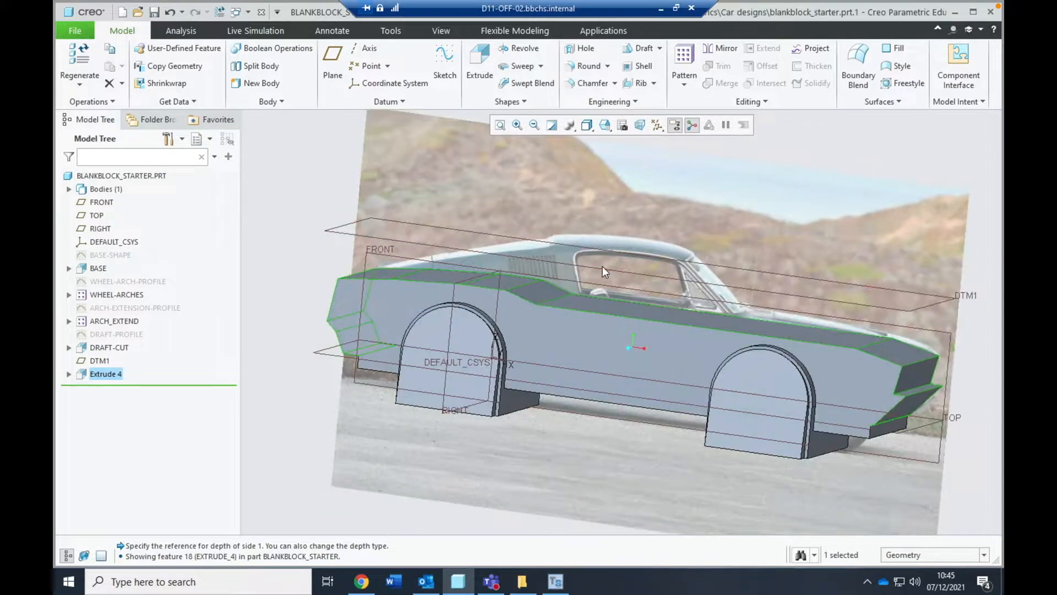
pyautogui.click(480, 61)
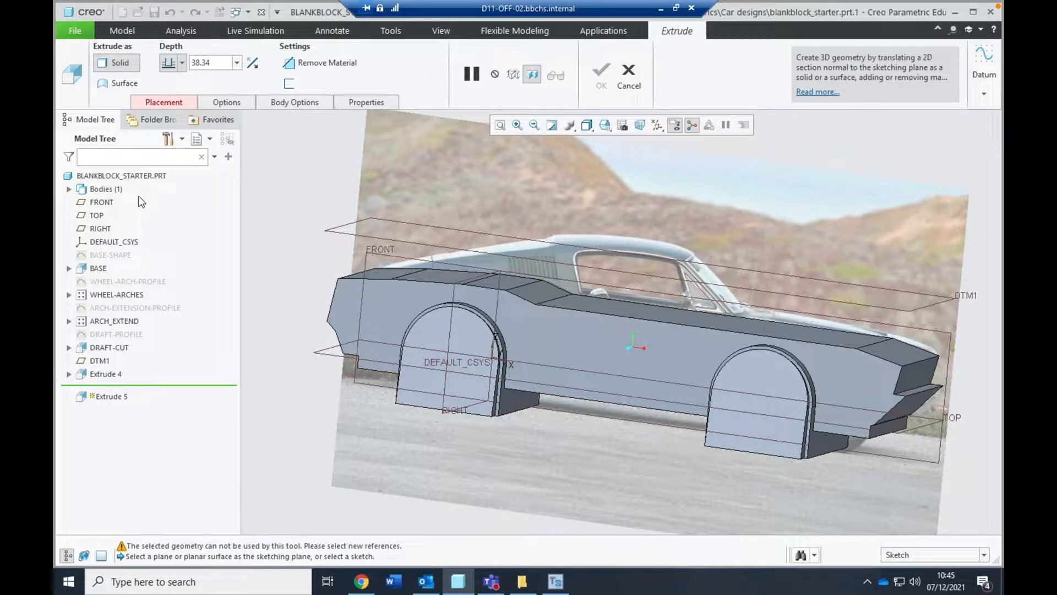
pyautogui.click(99, 202)
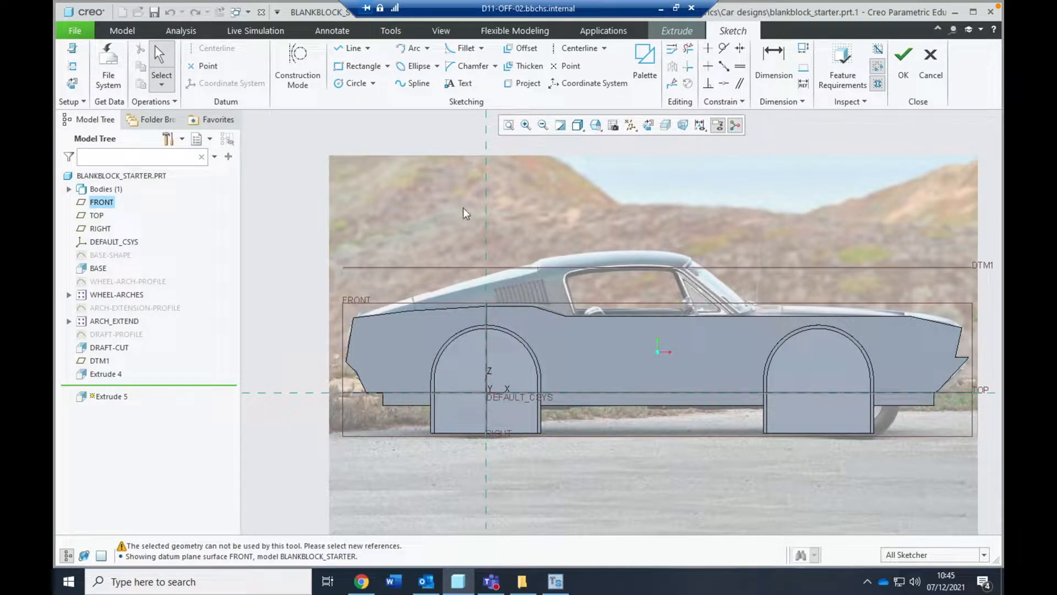
pyautogui.scroll(2, 520, 215)
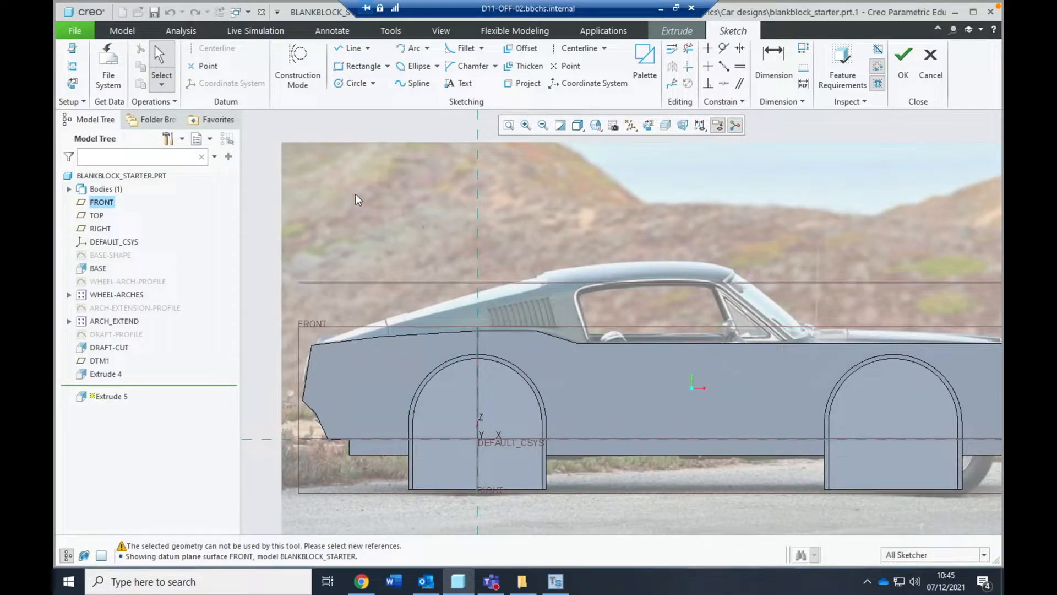
# - Sketch a line chain from the body's upper rear corner up the fastback, over the roof, and down the windscreen to the body edge
pyautogui.click(351, 48)
pyautogui.scroll(8, 311, 330)
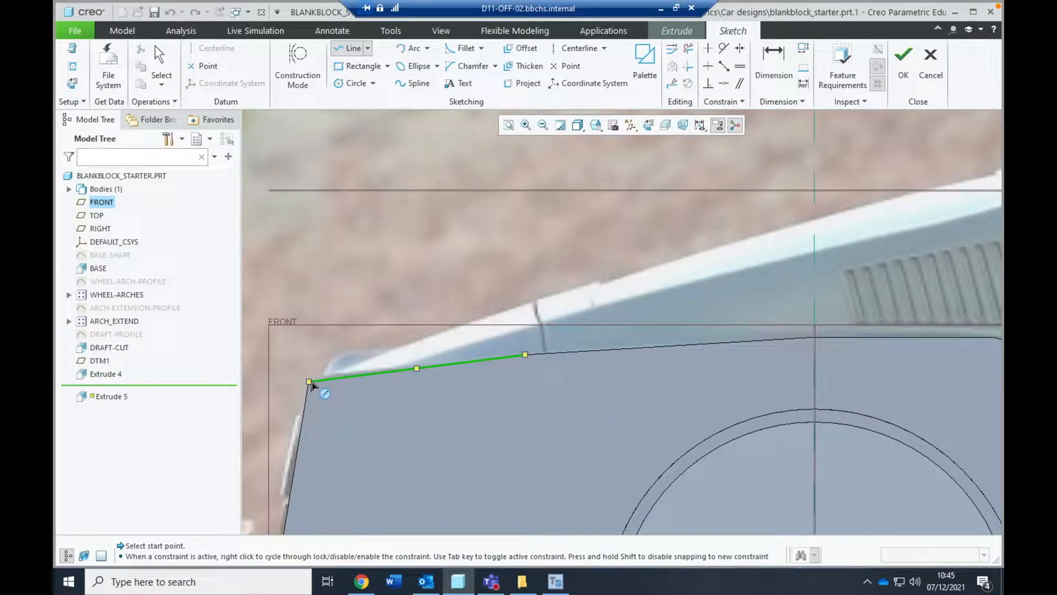
pyautogui.scroll(-8, 316, 391)
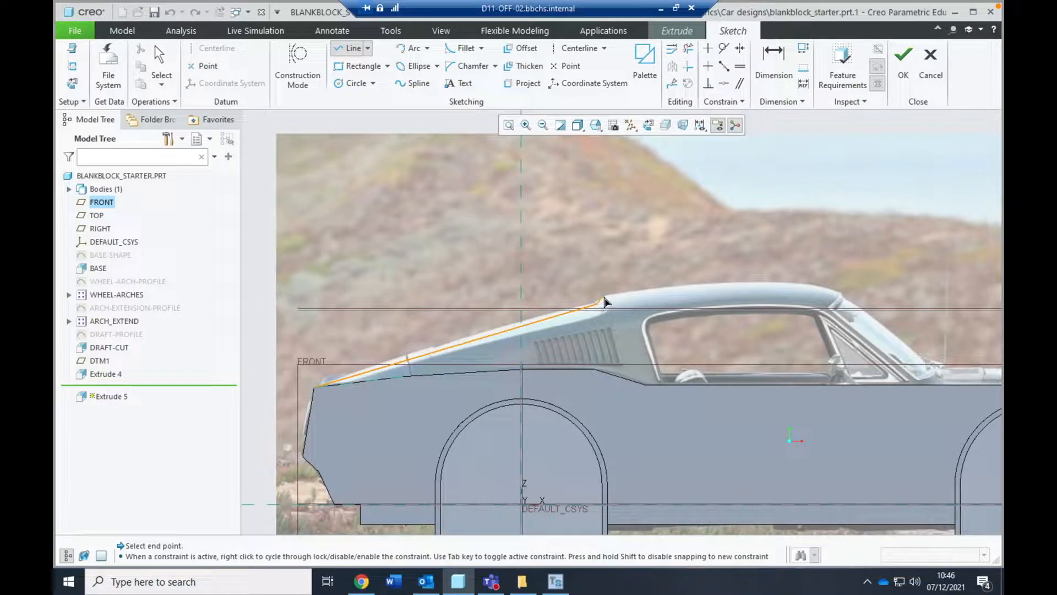
pyautogui.click(728, 282)
pyautogui.click(837, 293)
pyautogui.click(949, 385)
# - Close the cabin outline with lines dipping inside the body and returning to its rear starting corner
pyautogui.click(799, 428)
pyautogui.click(522, 385)
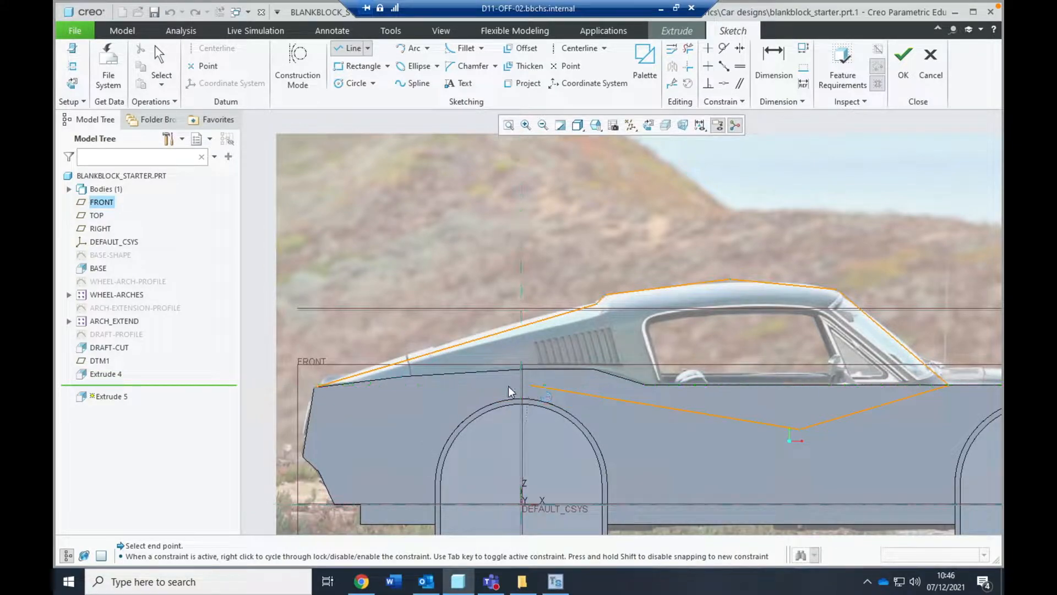
pyautogui.click(323, 386)
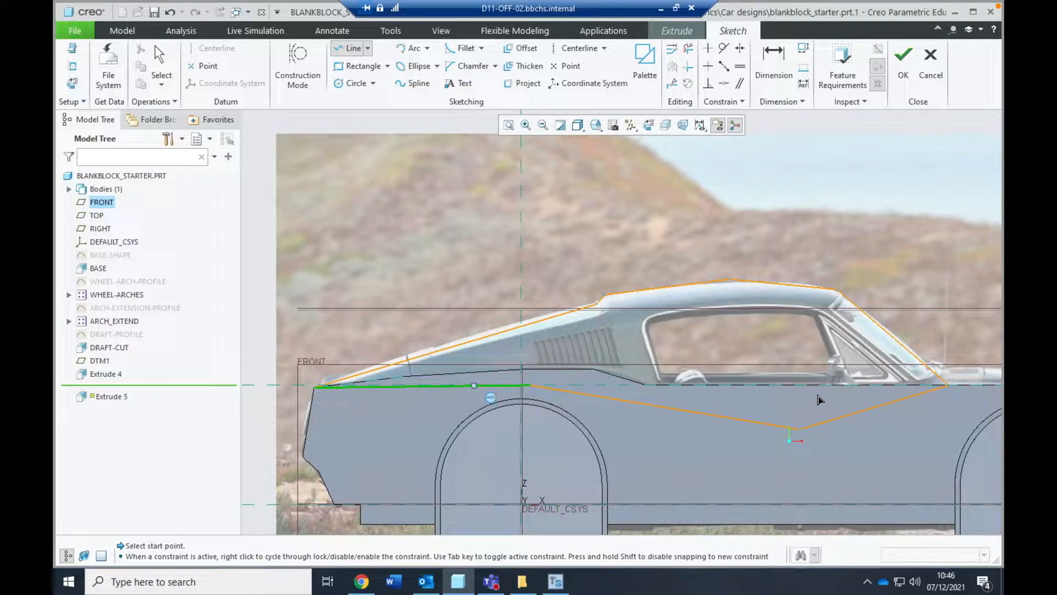
# - Finish the cabin sketch and set its solid extrusion depth to 26
pyautogui.moveTo(754, 246)
pyautogui.mouseDown(button='middle')
pyautogui.moveTo(729, 242)
pyautogui.moveTo(708, 255)
pyautogui.moveTo(715, 261)
pyautogui.mouseUp(button='middle')
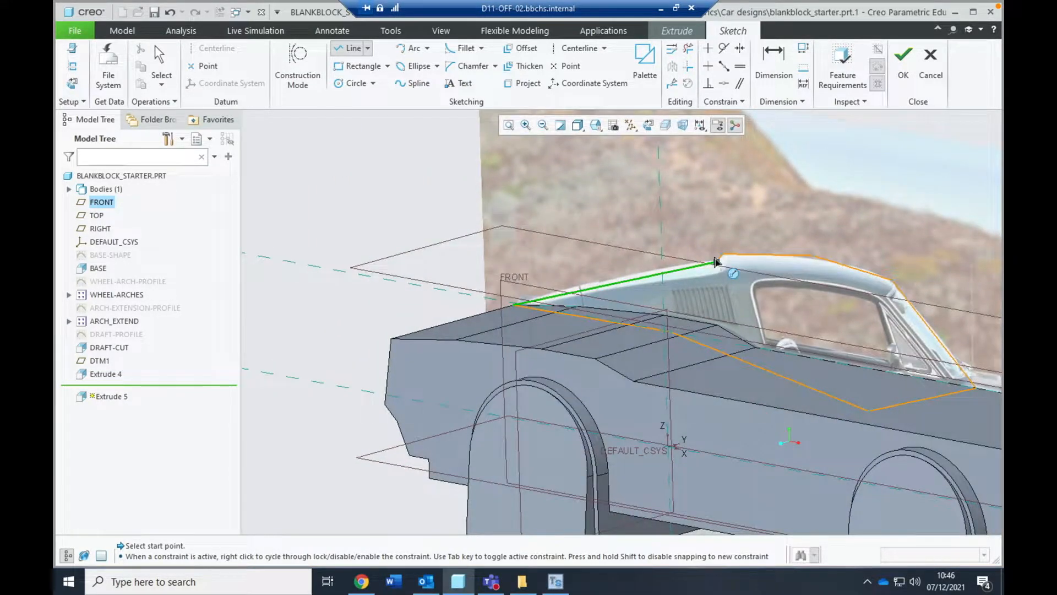
pyautogui.scroll(-3, 714, 261)
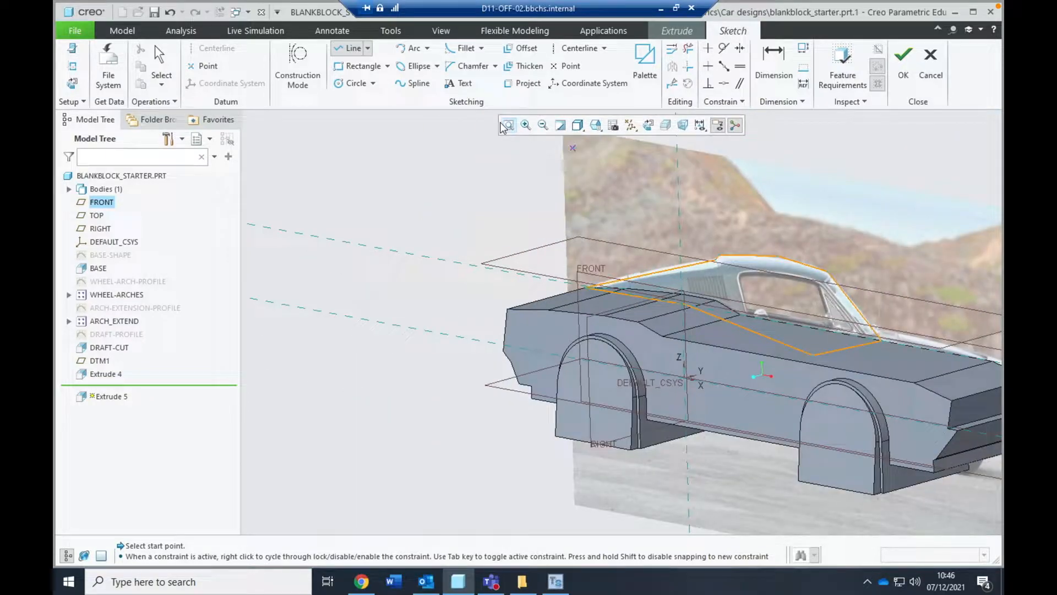
pyautogui.click(508, 126)
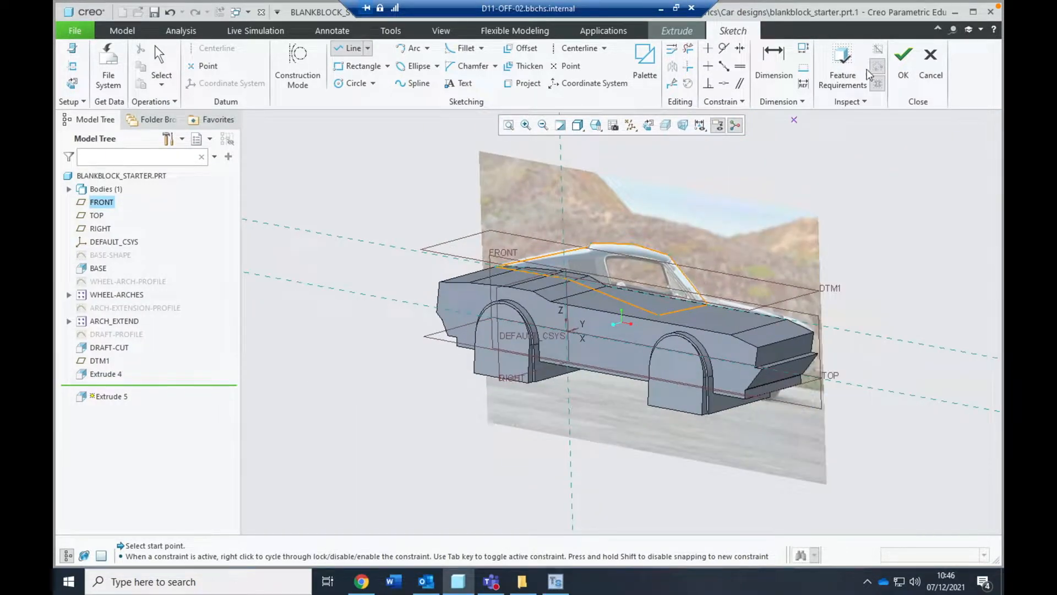
pyautogui.click(904, 55)
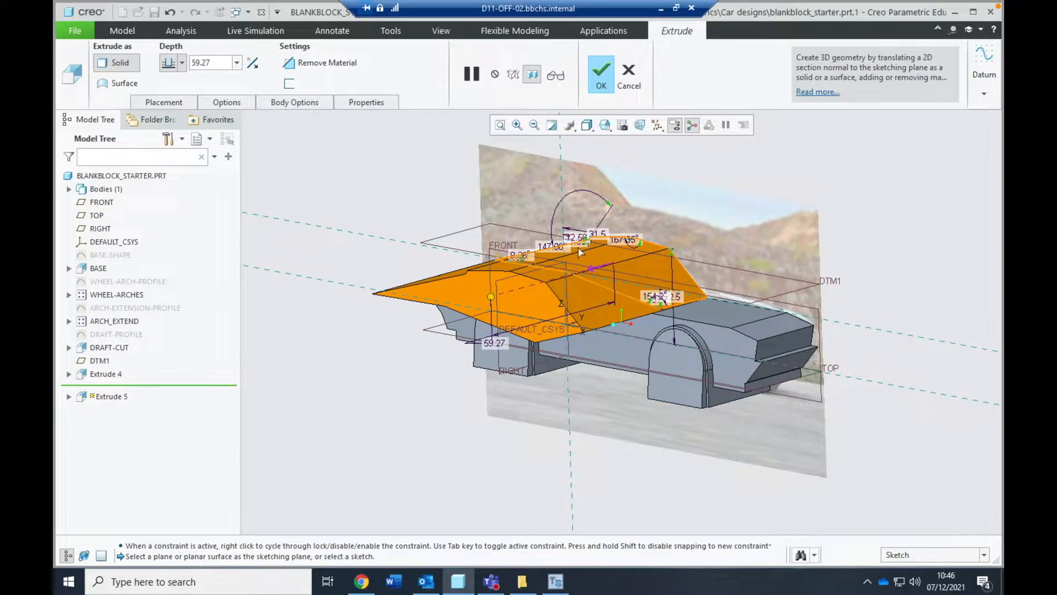
pyautogui.moveTo(511, 297); pyautogui.dragTo(564, 274)
pyautogui.scroll(4, 564, 273)
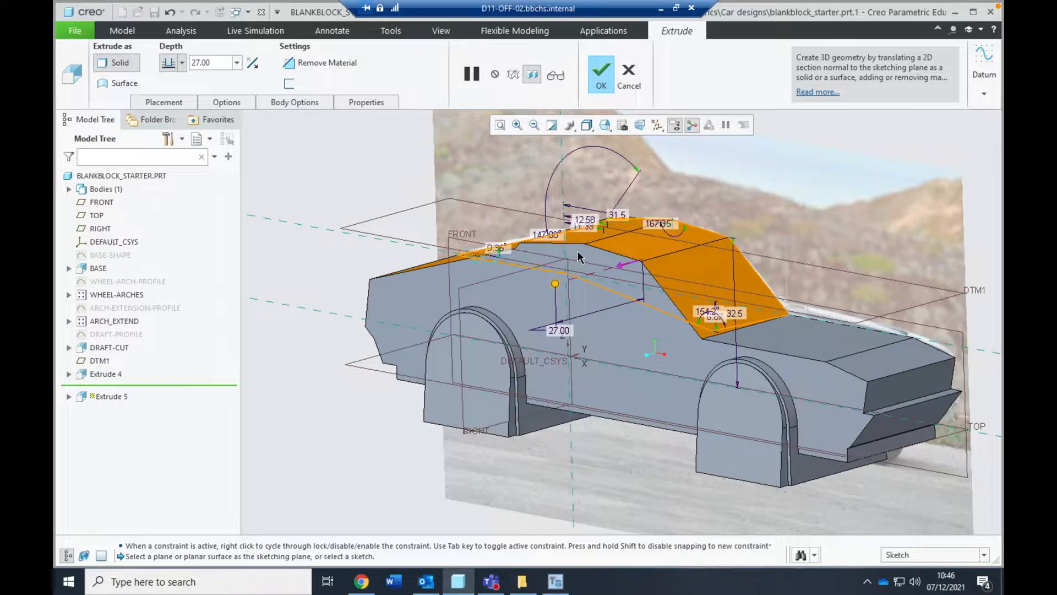
pyautogui.click(220, 67)
pyautogui.write('2')
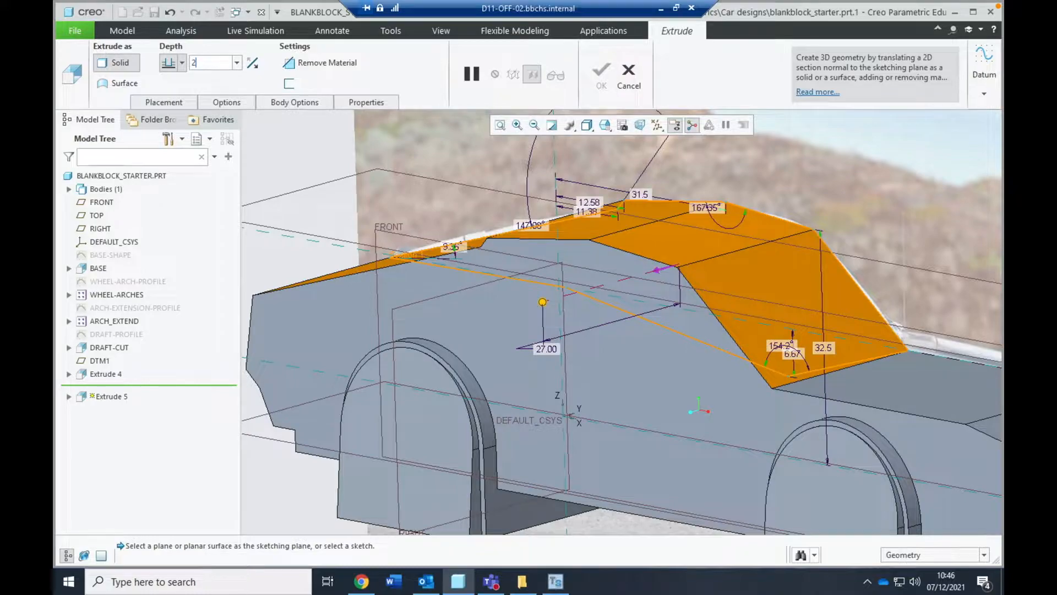
pyautogui.write('6')
pyautogui.press('Return')
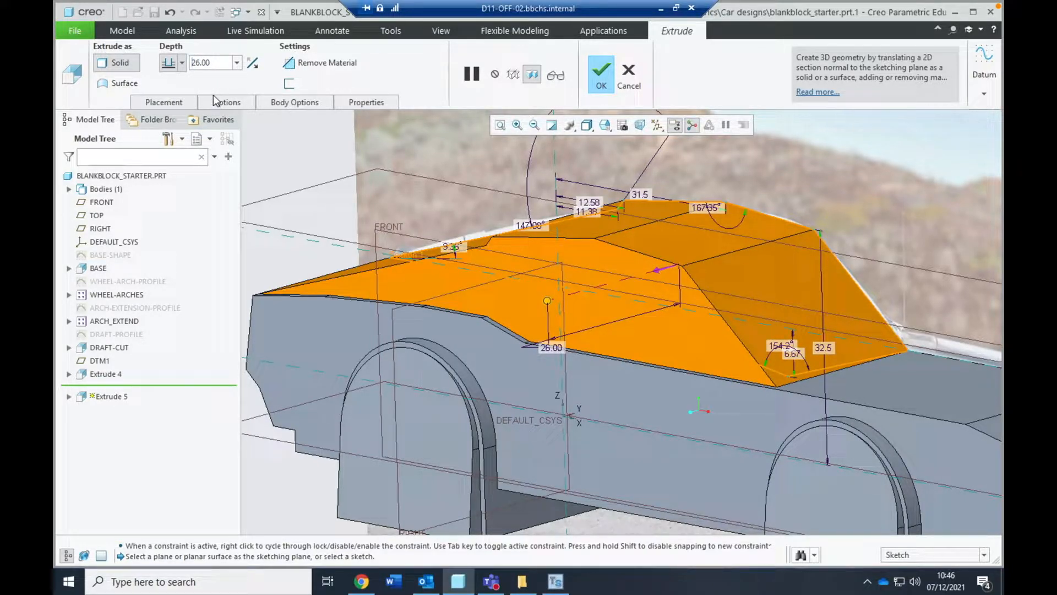
# - Set the cabin extrusion depth to 25 and complete the feature
pyautogui.write('25')
pyautogui.press('Return')
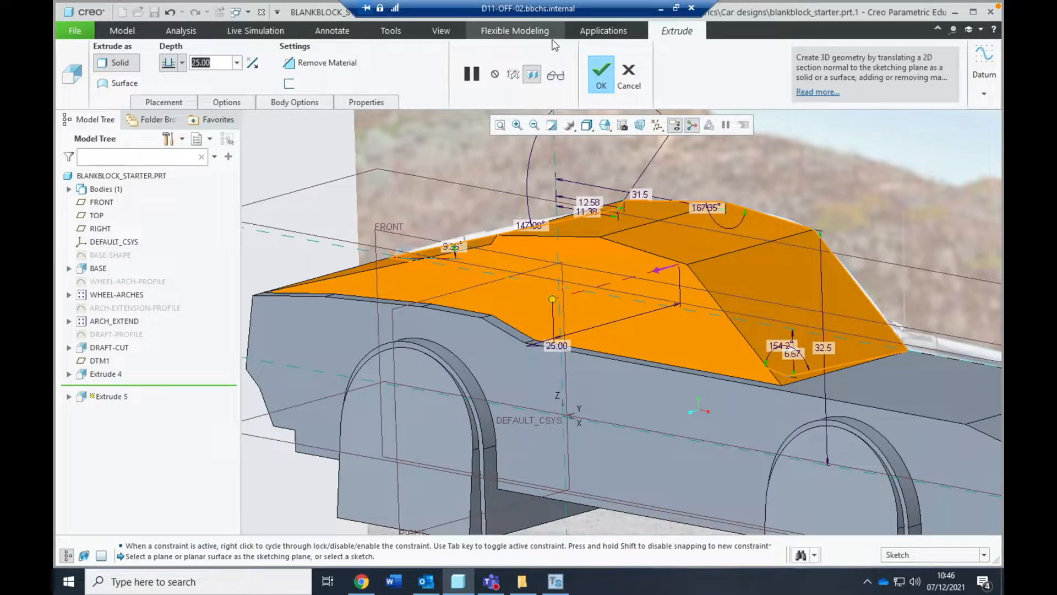
pyautogui.click(599, 75)
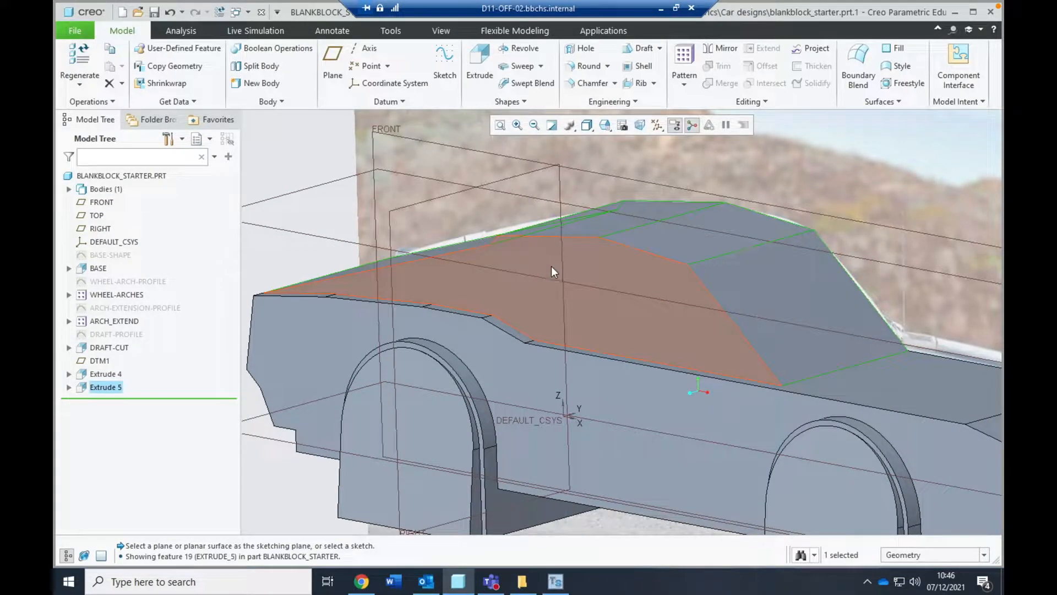
pyautogui.scroll(2, 523, 352)
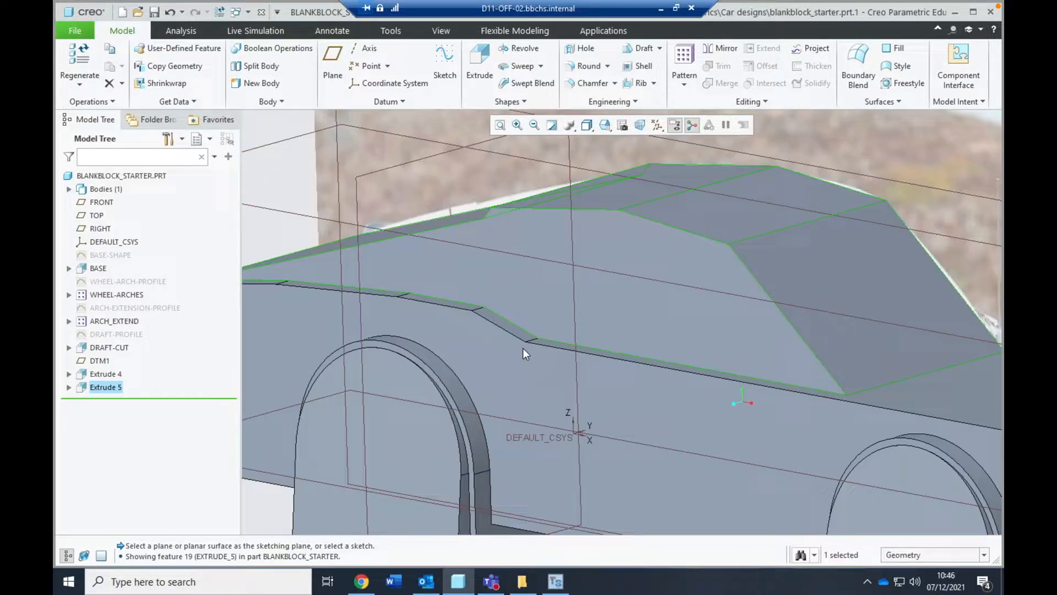
pyautogui.scroll(1, 523, 352)
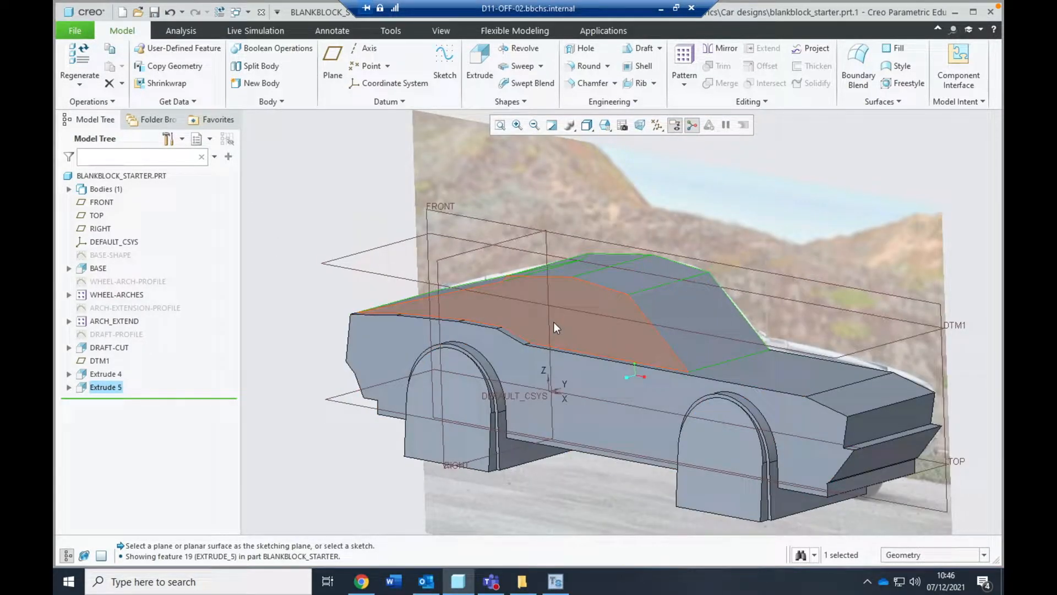
pyautogui.scroll(-1, 570, 335)
pyautogui.moveTo(692, 366); pyautogui.dragTo(650, 368, button='middle')
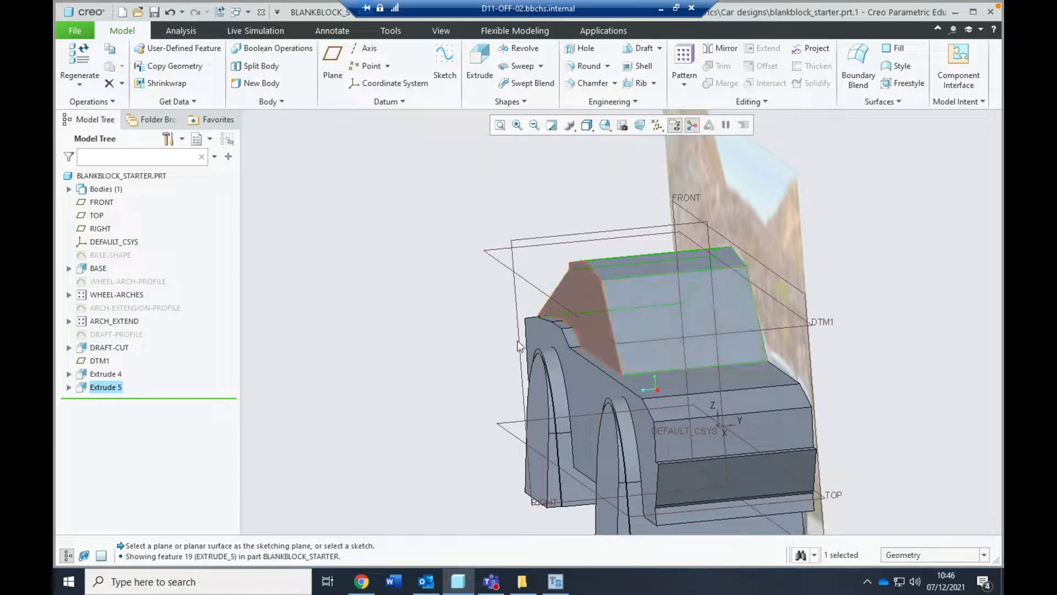
# - Redefine the cabin extrusion with a depth of 26 and save the part
pyautogui.rightClick(102, 389)
pyautogui.click(125, 324)
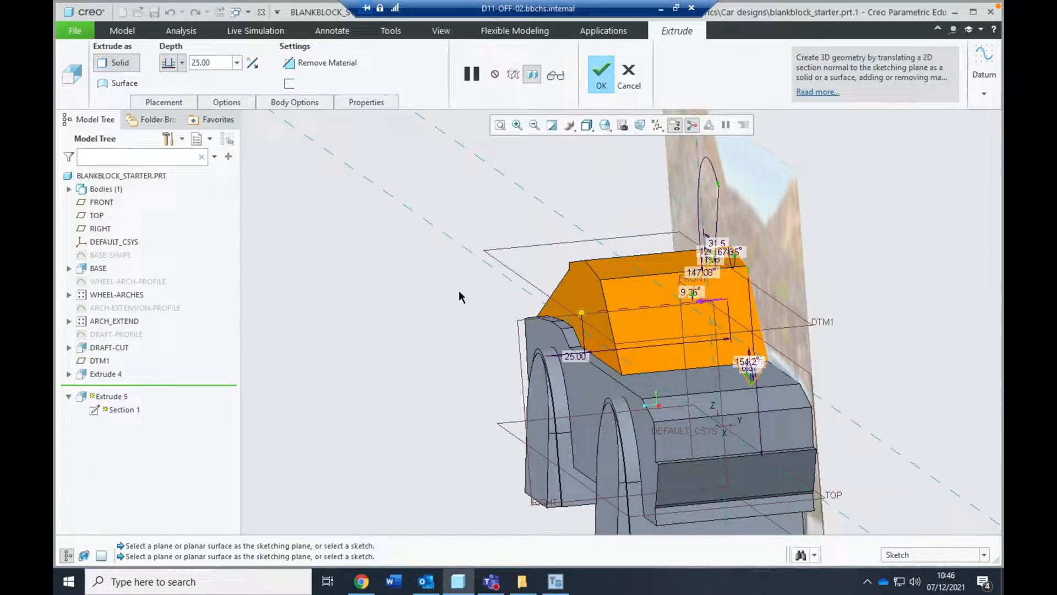
pyautogui.write('26')
pyautogui.press('Return')
pyautogui.click(608, 72)
pyautogui.moveTo(365, 267); pyautogui.dragTo(396, 270, button='middle')
pyautogui.click(155, 11)
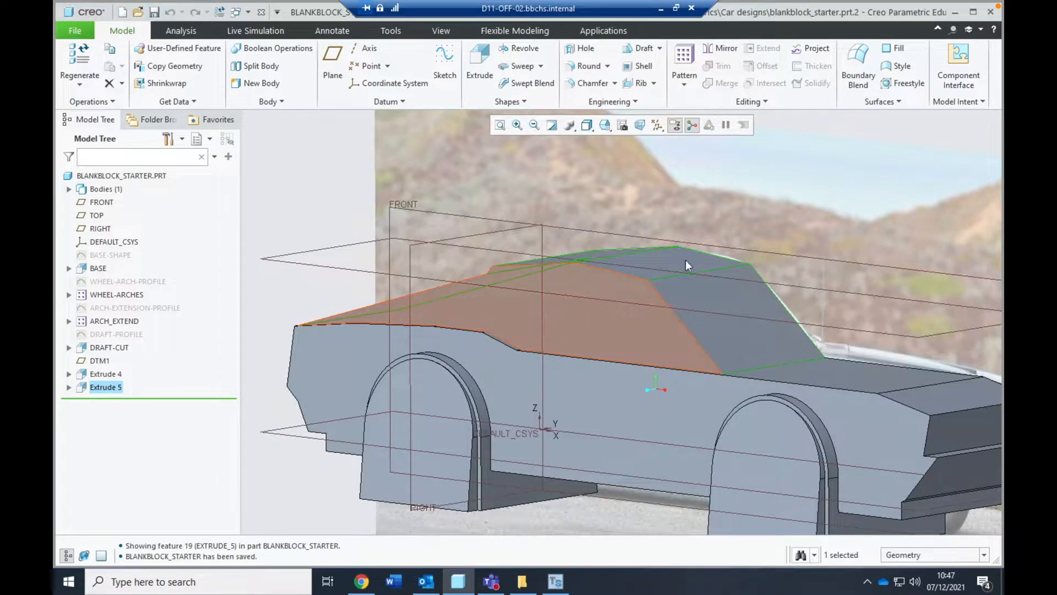
# - Shell the car body to a thickness of 2, removing the flat face on the FRONT plane side
pyautogui.moveTo(760, 264); pyautogui.dragTo(656, 260, button='middle')
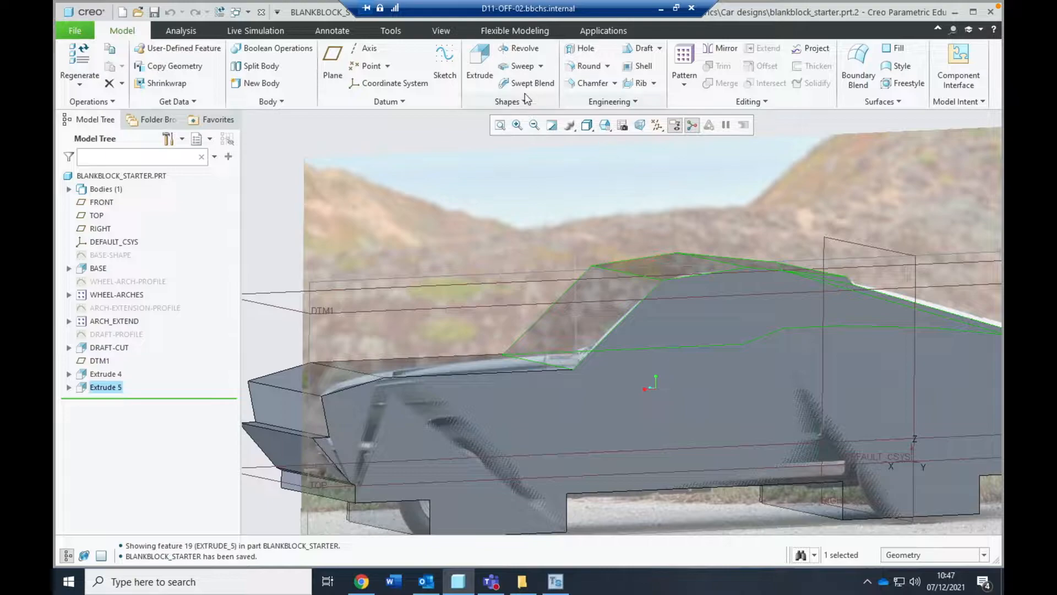
pyautogui.click(637, 67)
pyautogui.click(663, 312)
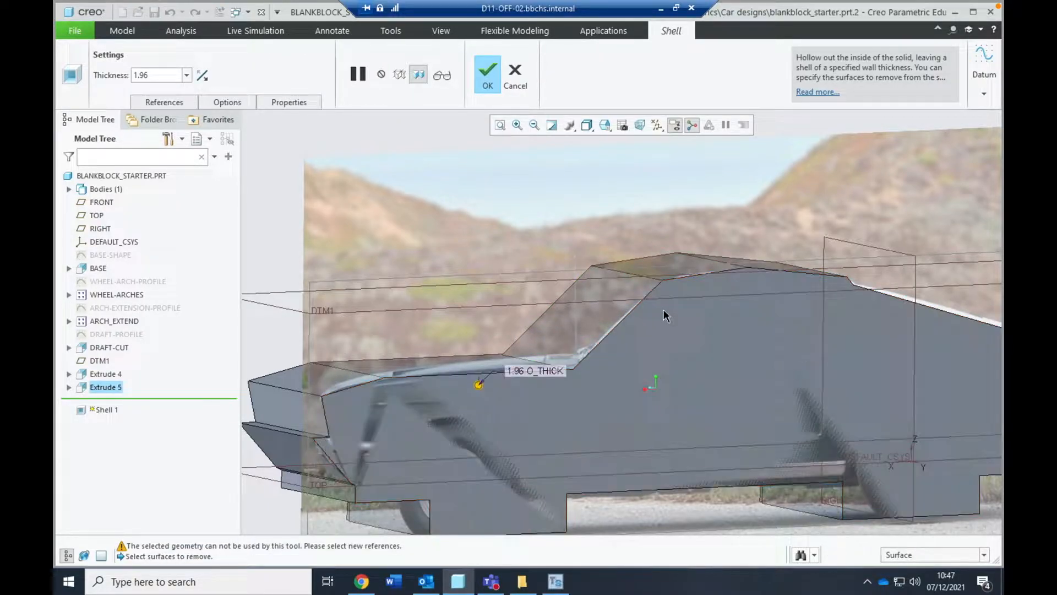
pyautogui.click(167, 76)
pyautogui.doubleClick(168, 75)
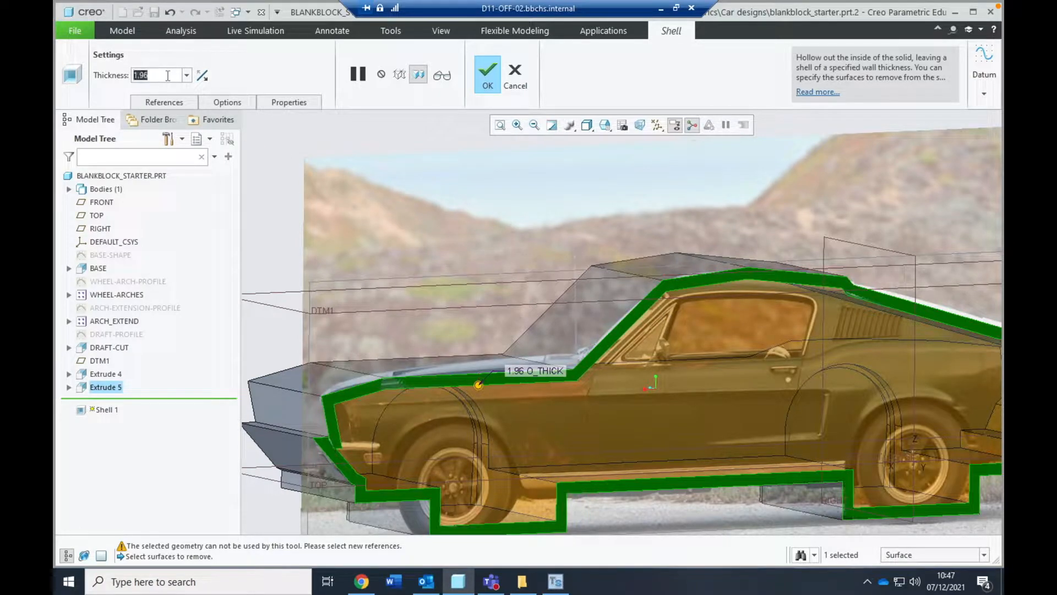
pyautogui.write('2')
pyautogui.press('Return')
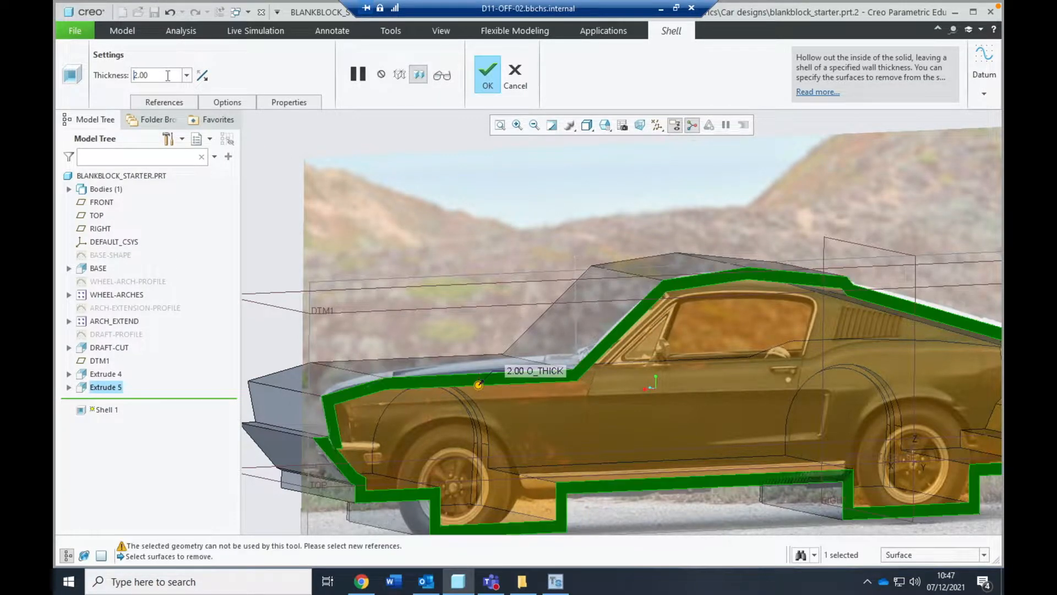
pyautogui.click(492, 75)
pyautogui.moveTo(424, 222); pyautogui.dragTo(494, 252, button='middle')
pyautogui.scroll(-5, 494, 252)
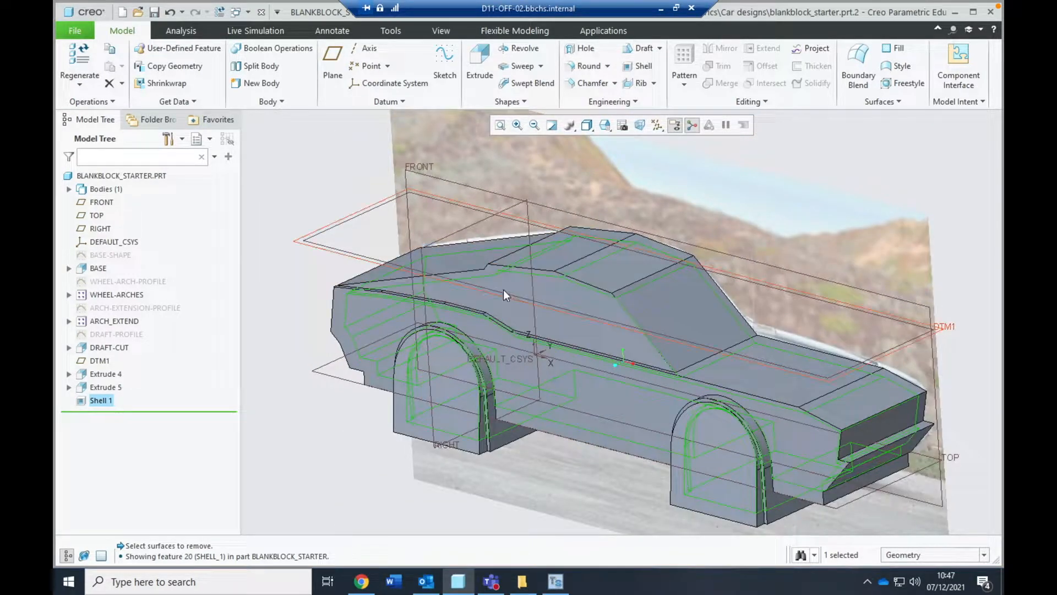
# - Switch to Chrome to examine the Bullitt Mustang front-view reference photos, and return to Creo
pyautogui.click(362, 581)
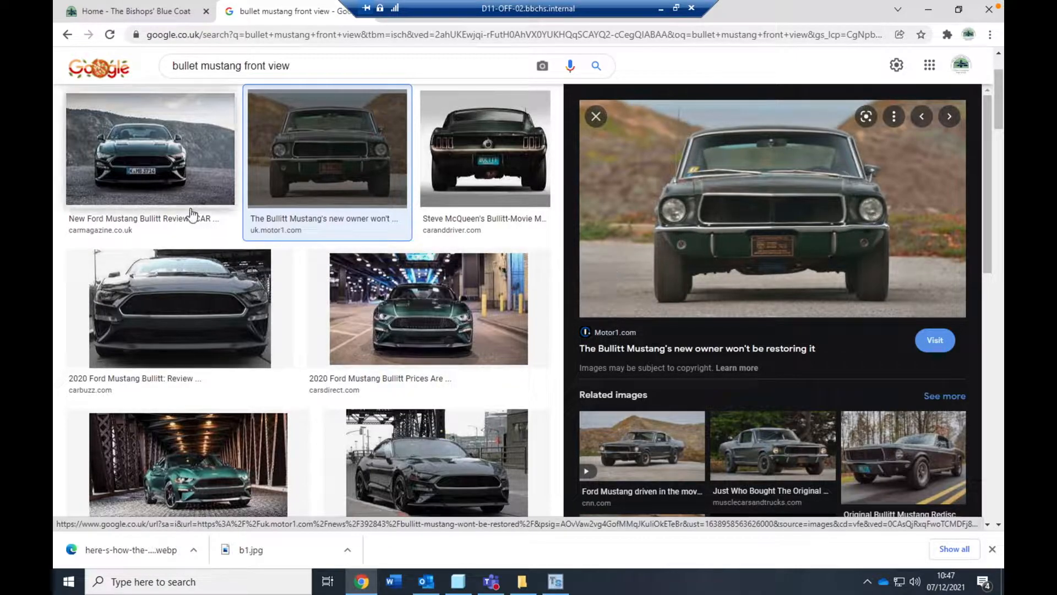
pyautogui.scroll(-1, 189, 213)
pyautogui.scroll(3, 189, 213)
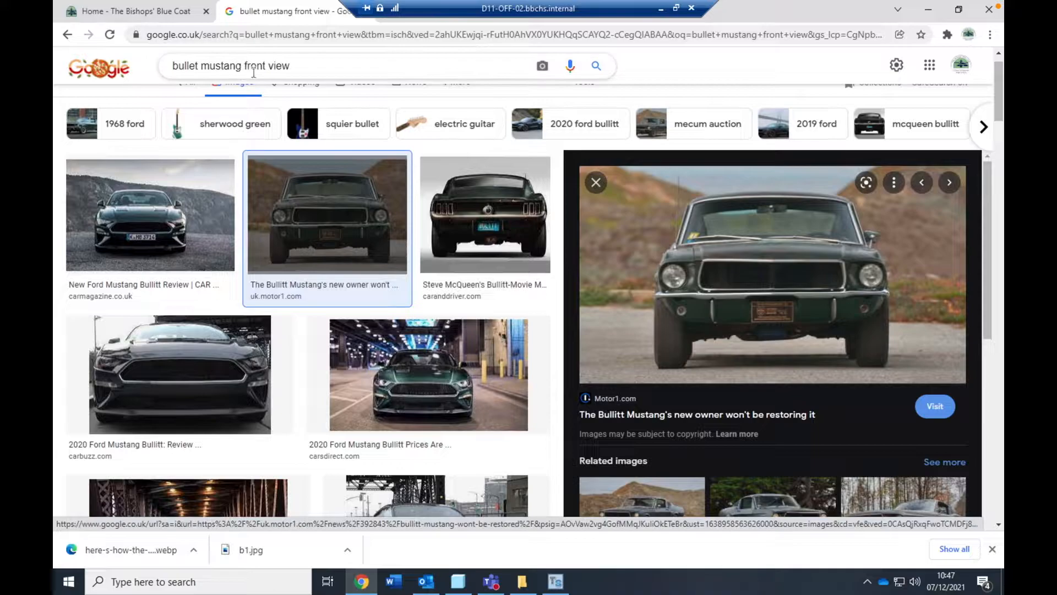
pyautogui.click(458, 582)
# - Round the cross edge in the middle of the cabin roof with a radius of 179
pyautogui.moveTo(636, 318)
pyautogui.mouseDown(button='middle')
pyautogui.moveTo(684, 302)
pyautogui.moveTo(637, 307)
pyautogui.moveTo(586, 250)
pyautogui.mouseUp(button='middle')
pyautogui.click(587, 66)
pyautogui.click(562, 274)
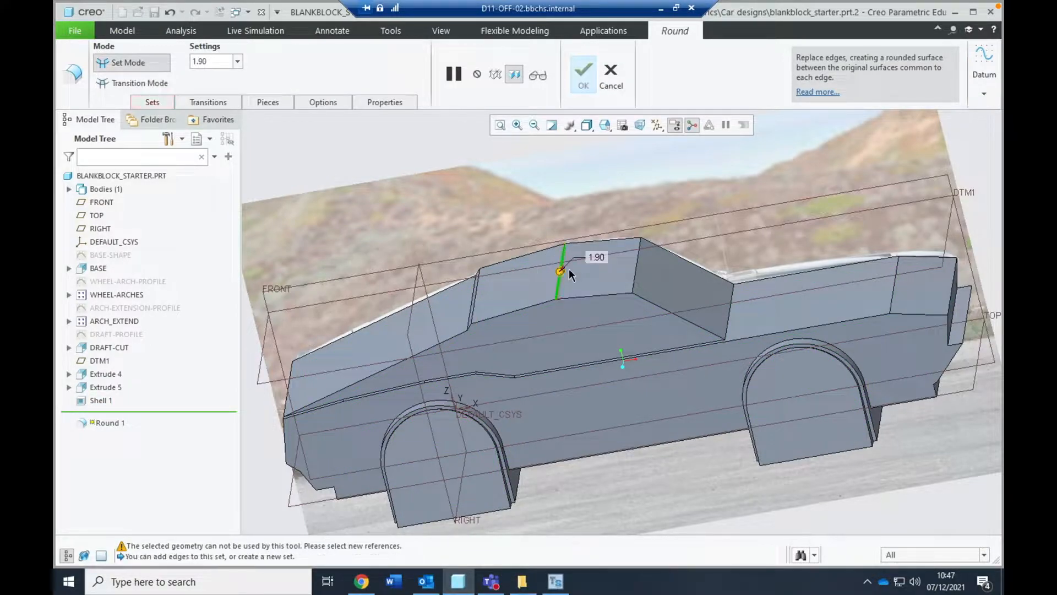
pyautogui.moveTo(539, 273); pyautogui.dragTo(471, 297)
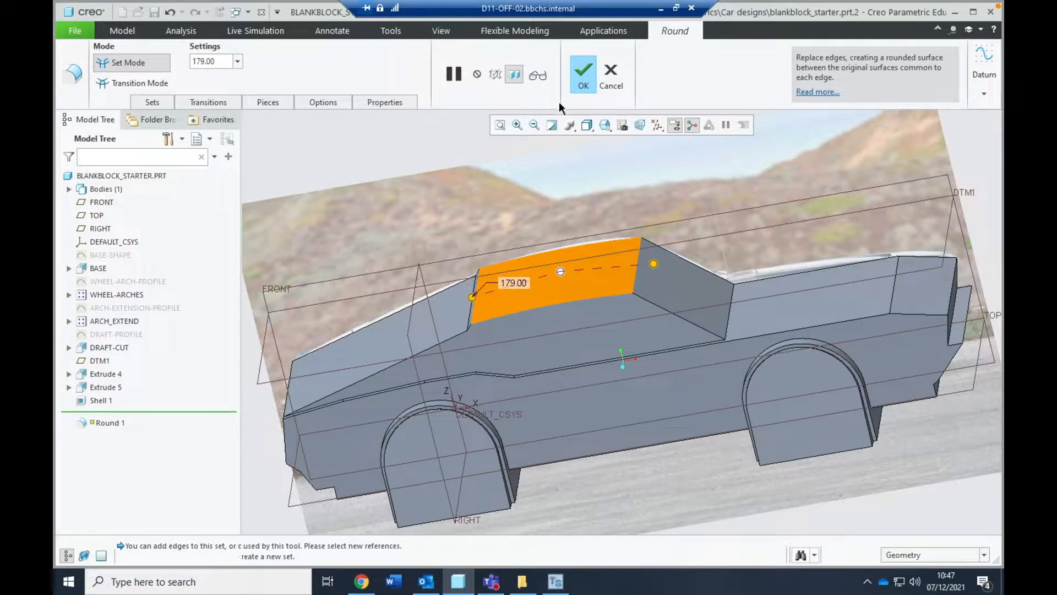
pyautogui.click(574, 72)
# - Round the cross edge at the rear of the roof, above the short step, with a radius of about 4.5
pyautogui.moveTo(504, 271); pyautogui.dragTo(485, 280, button='middle')
pyautogui.scroll(3, 483, 281)
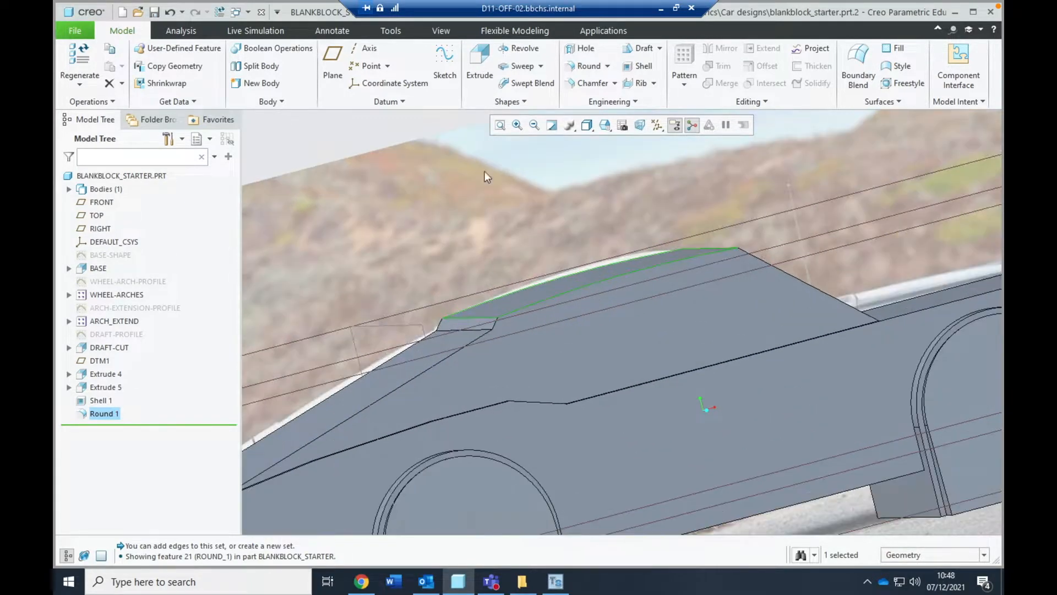
pyautogui.click(569, 66)
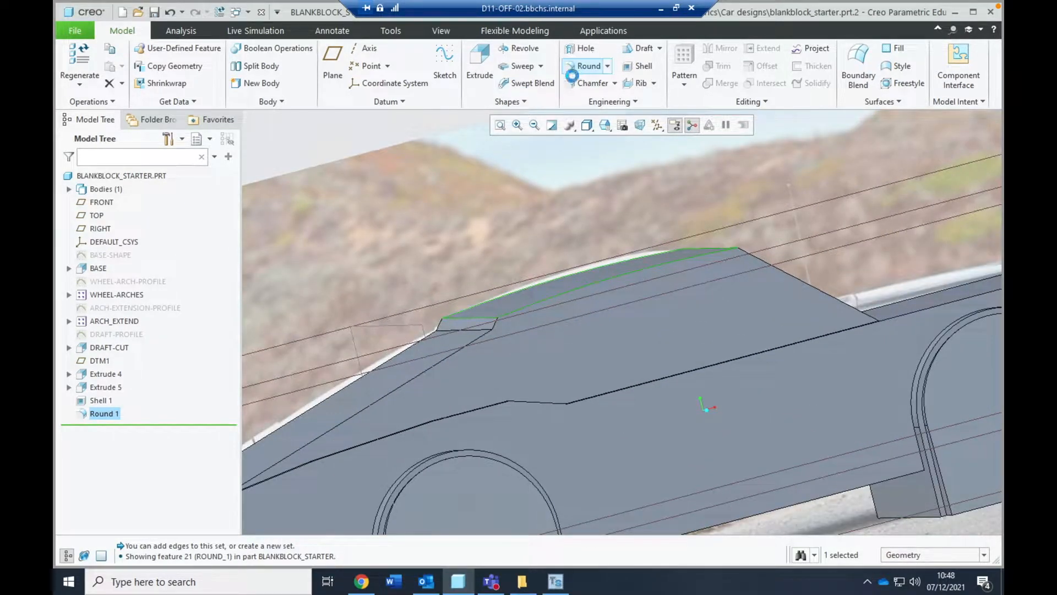
pyautogui.click(463, 319)
pyautogui.moveTo(475, 319); pyautogui.dragTo(481, 310)
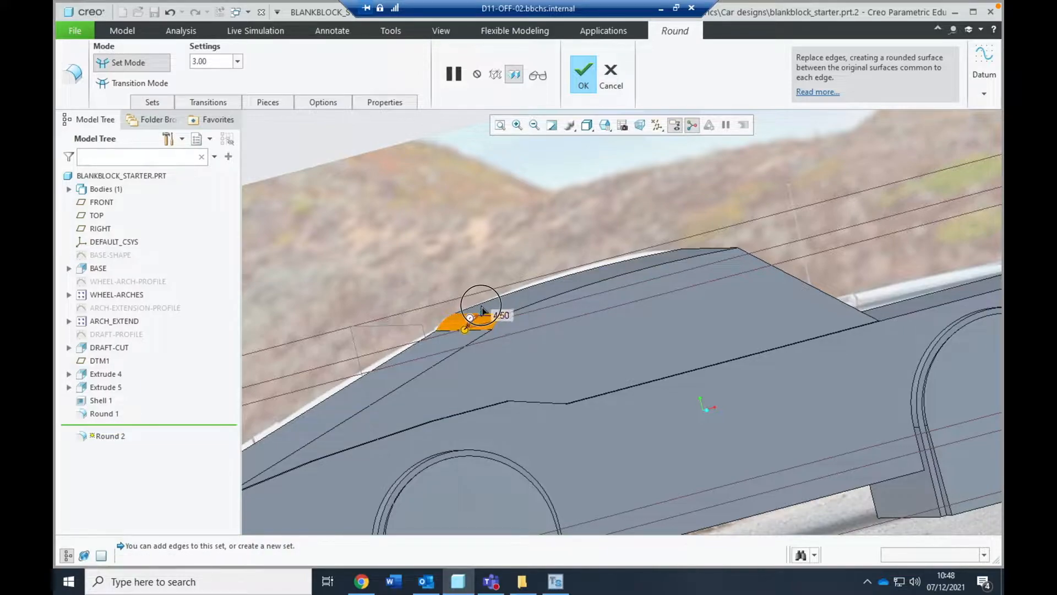
pyautogui.click(582, 77)
# - Round the edge between the roof and the windscreen with a radius of 29, matching the reference image's curve
pyautogui.moveTo(765, 321); pyautogui.dragTo(692, 327, button='middle')
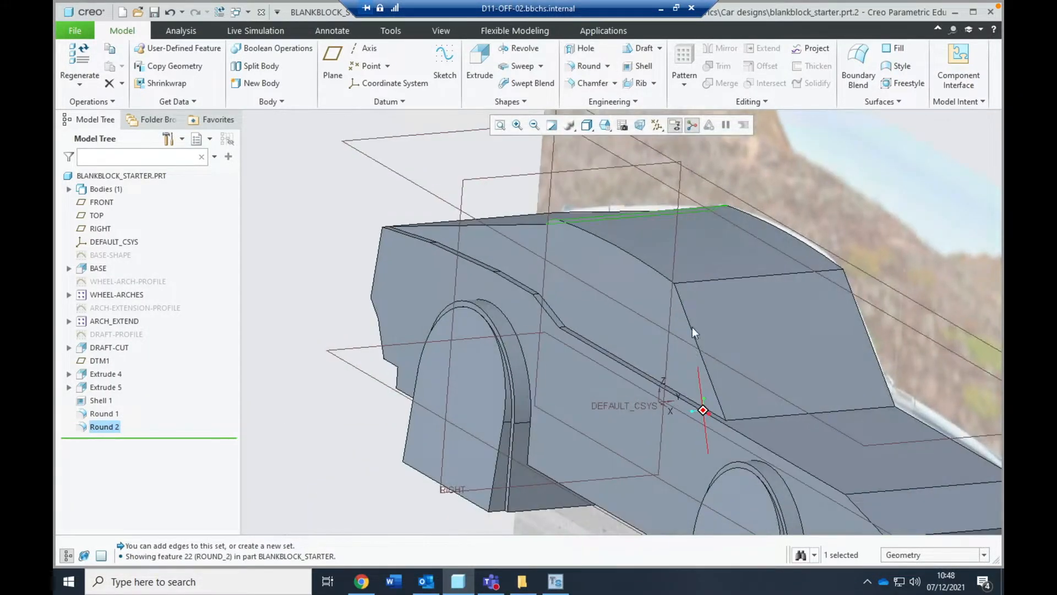
pyautogui.click(587, 66)
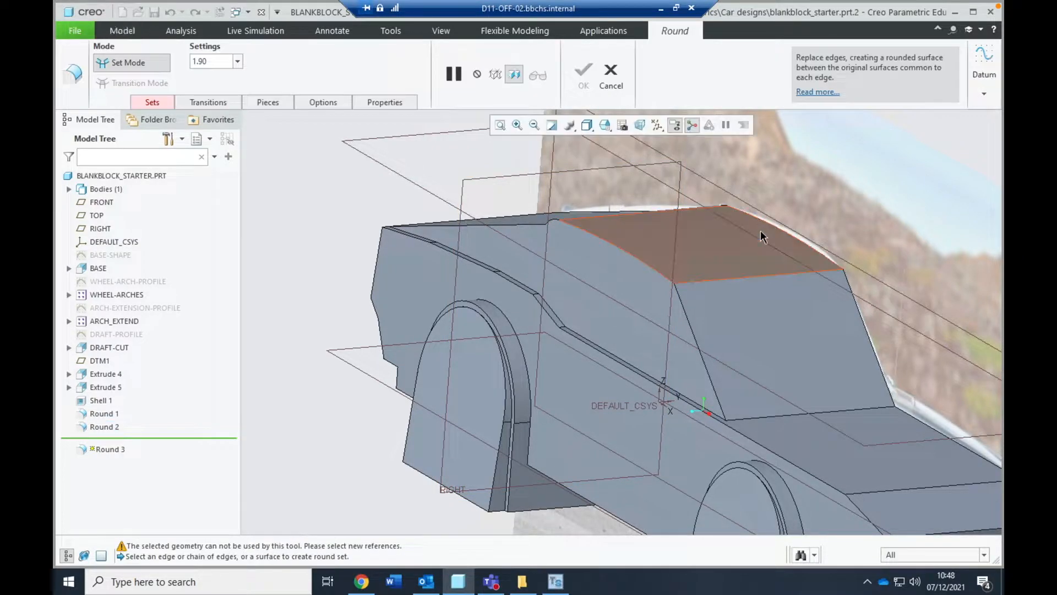
pyautogui.click(772, 278)
pyautogui.moveTo(766, 318); pyautogui.dragTo(773, 390)
pyautogui.moveTo(779, 331); pyautogui.dragTo(661, 323, button='middle')
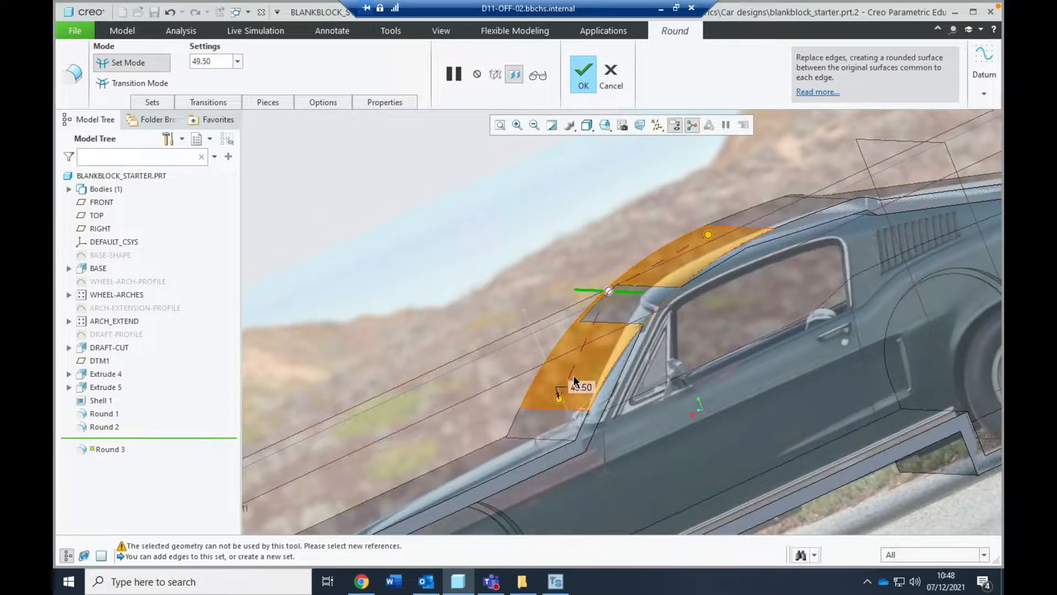
pyautogui.moveTo(558, 404); pyautogui.dragTo(580, 354)
pyautogui.moveTo(643, 338); pyautogui.dragTo(615, 327, button='middle')
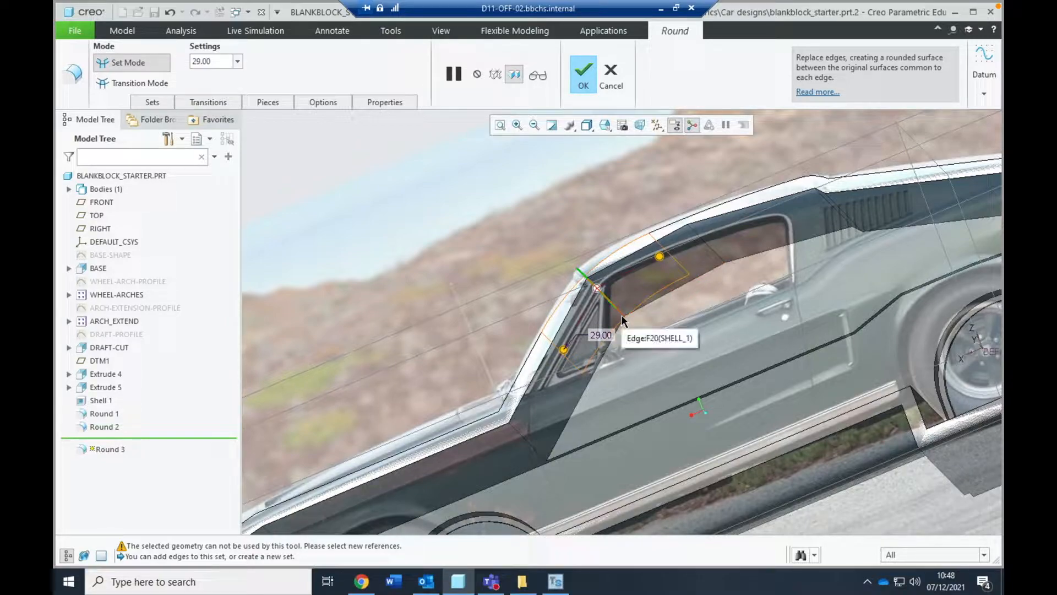
pyautogui.click(621, 315)
pyautogui.moveTo(511, 310); pyautogui.dragTo(674, 313, button='middle')
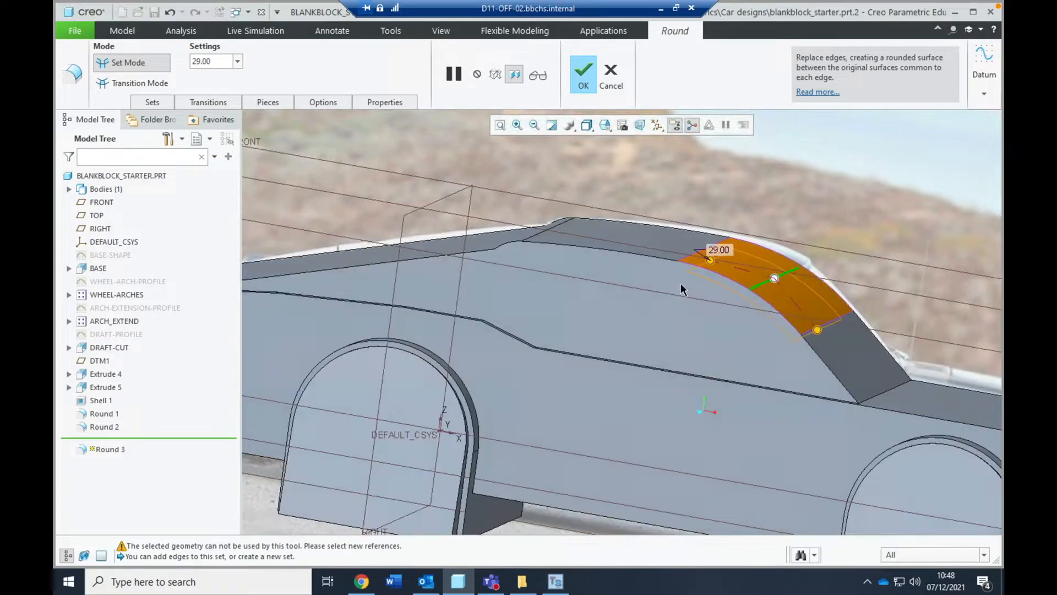
pyautogui.click(582, 76)
pyautogui.moveTo(828, 292); pyautogui.dragTo(753, 165, button='middle')
pyautogui.click(574, 70)
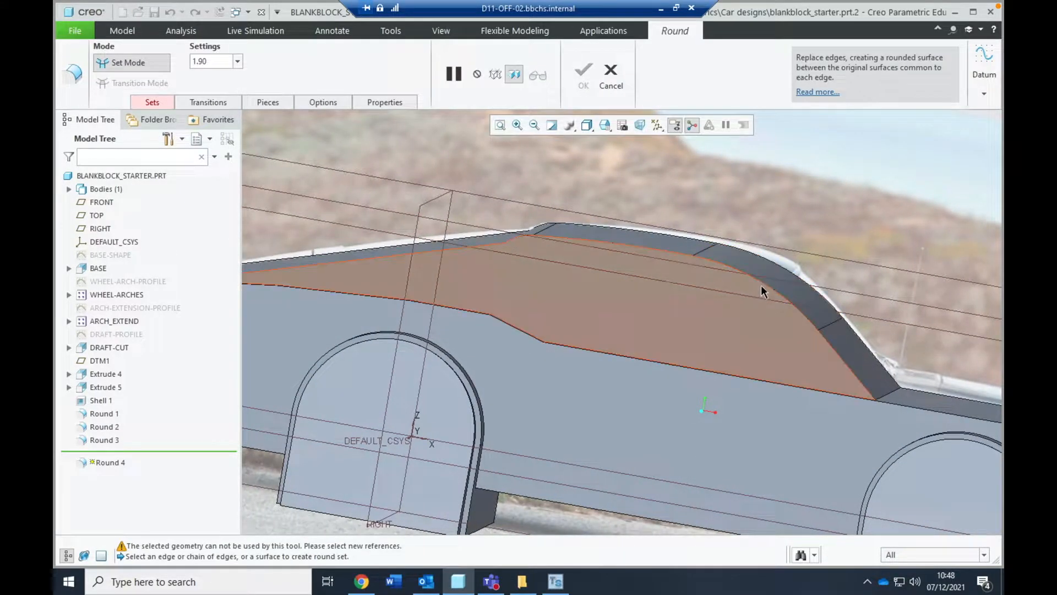
pyautogui.click(765, 290)
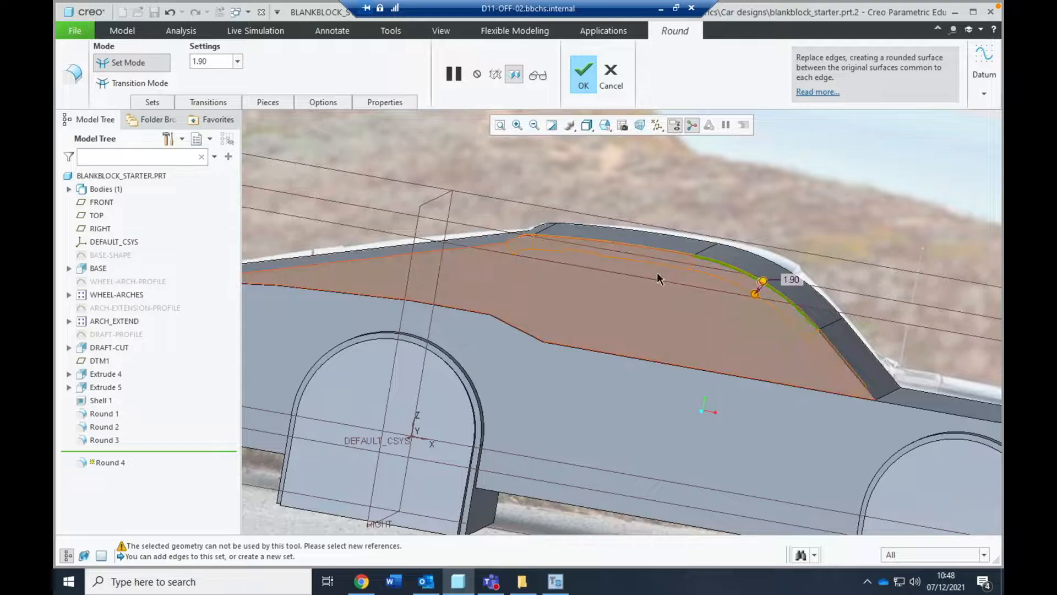
pyautogui.moveTo(539, 260); pyautogui.dragTo(548, 289, button='middle')
pyautogui.click(607, 73)
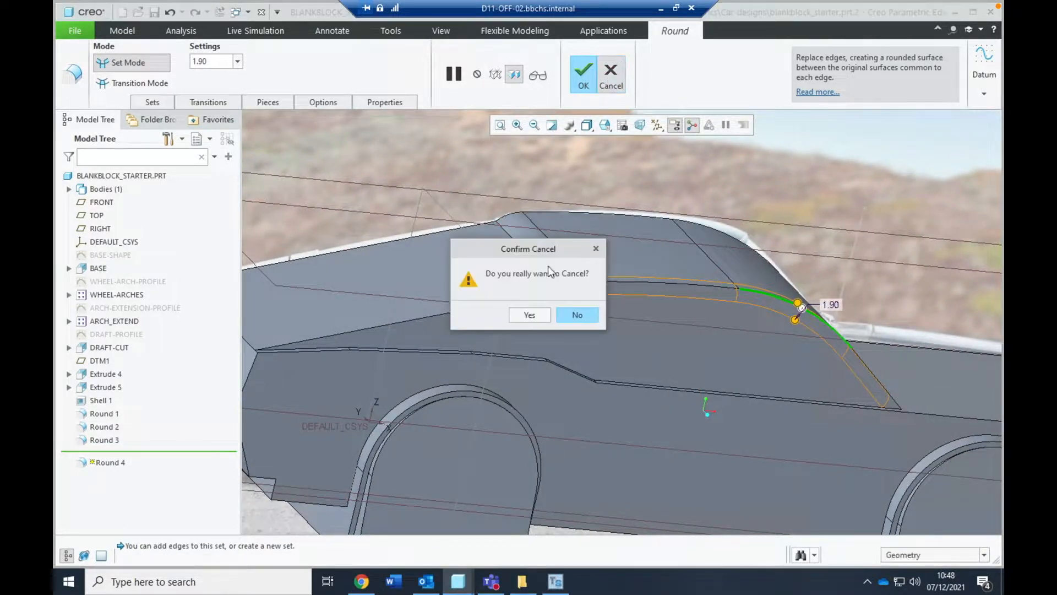
pyautogui.click(538, 315)
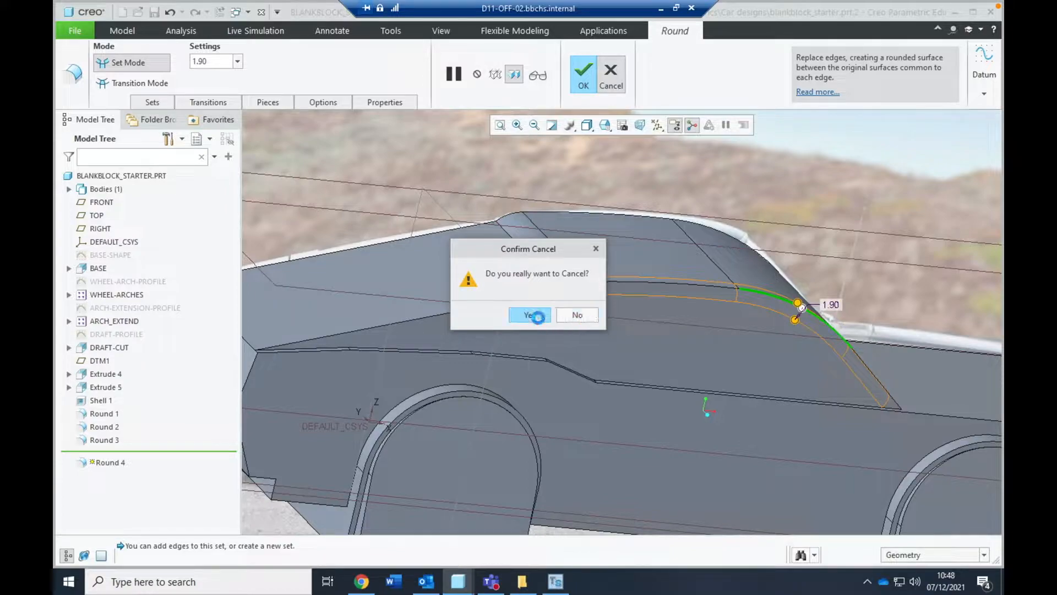
# - Round the cross edge where the fastback meets the short step behind the roof
pyautogui.click(586, 69)
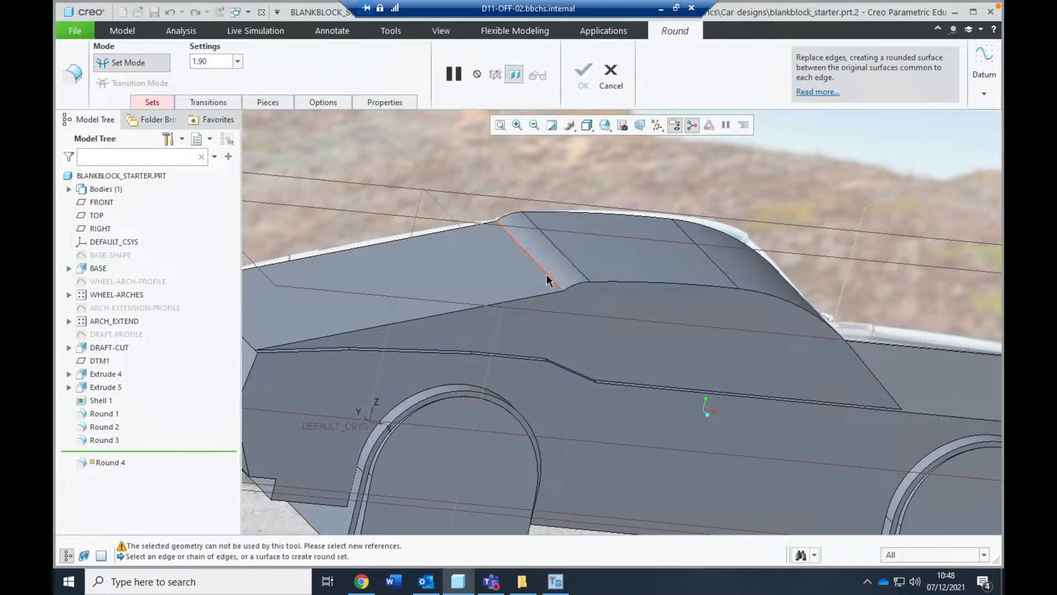
pyautogui.click(547, 280)
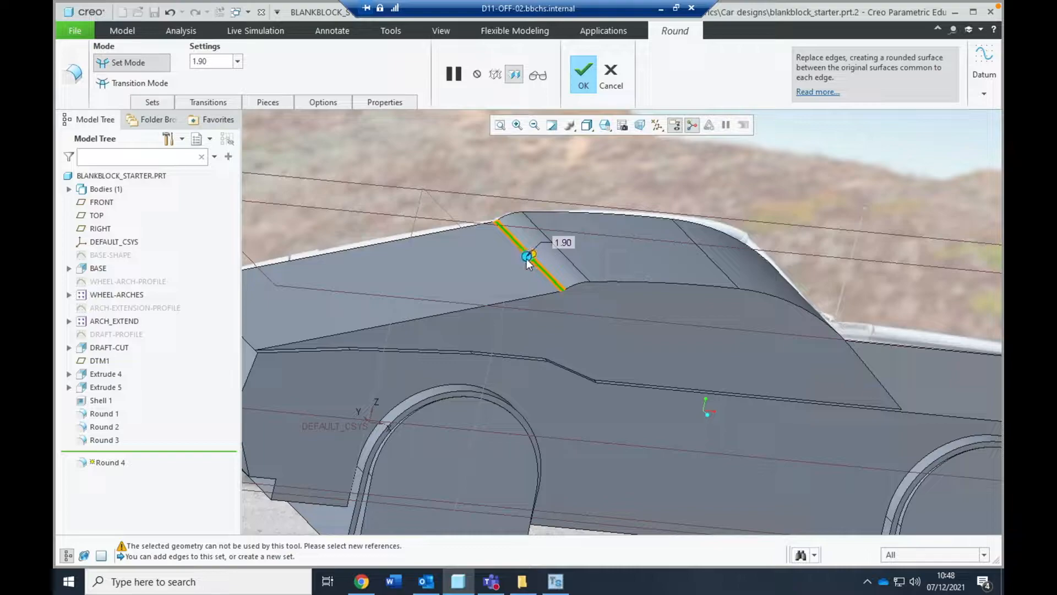
pyautogui.moveTo(525, 265); pyautogui.dragTo(463, 269)
pyautogui.click(584, 76)
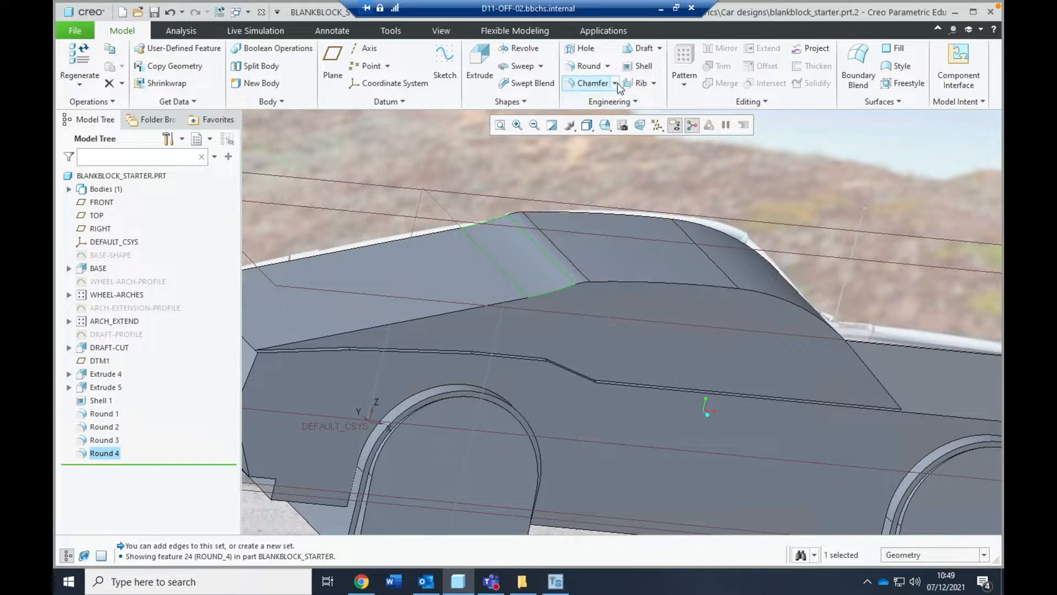
# - Round the long side edge of the cabin running from the fastback over the roof and down the windscreen
pyautogui.click(596, 74)
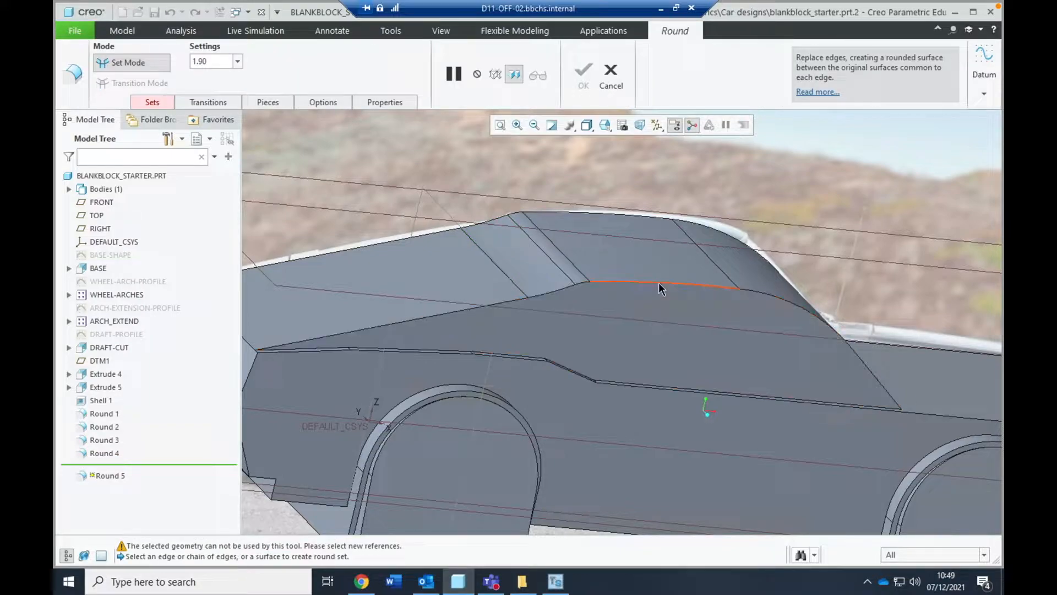
pyautogui.click(661, 287)
pyautogui.moveTo(738, 361); pyautogui.dragTo(636, 272, button='middle')
pyautogui.moveTo(578, 254)
pyautogui.mouseDown()
pyautogui.moveTo(567, 255)
pyautogui.moveTo(588, 253)
pyautogui.mouseUp()
pyautogui.click(588, 84)
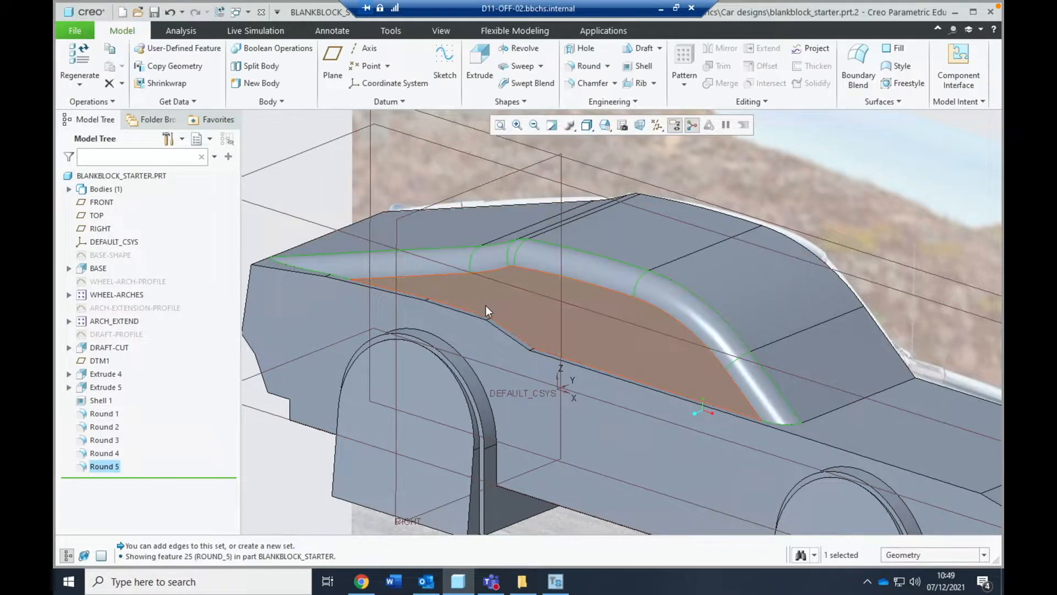
# - Round the two cross edges of the waistline dip above the rear wheel arch, with radii of about 37.5 and 16.5
pyautogui.moveTo(486, 301); pyautogui.dragTo(501, 357, button='middle')
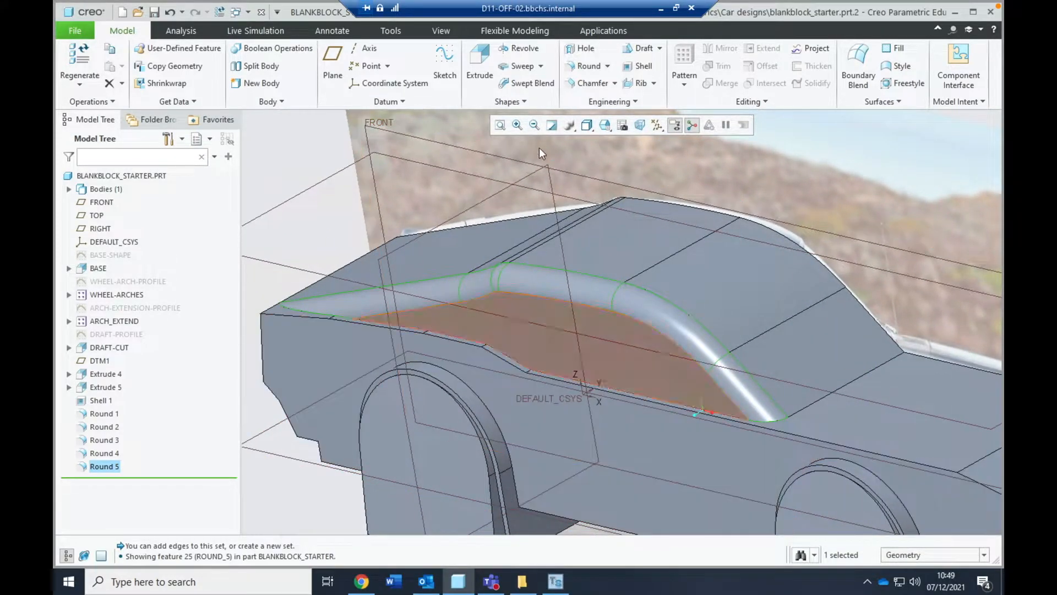
pyautogui.click(588, 66)
pyautogui.scroll(5, 464, 350)
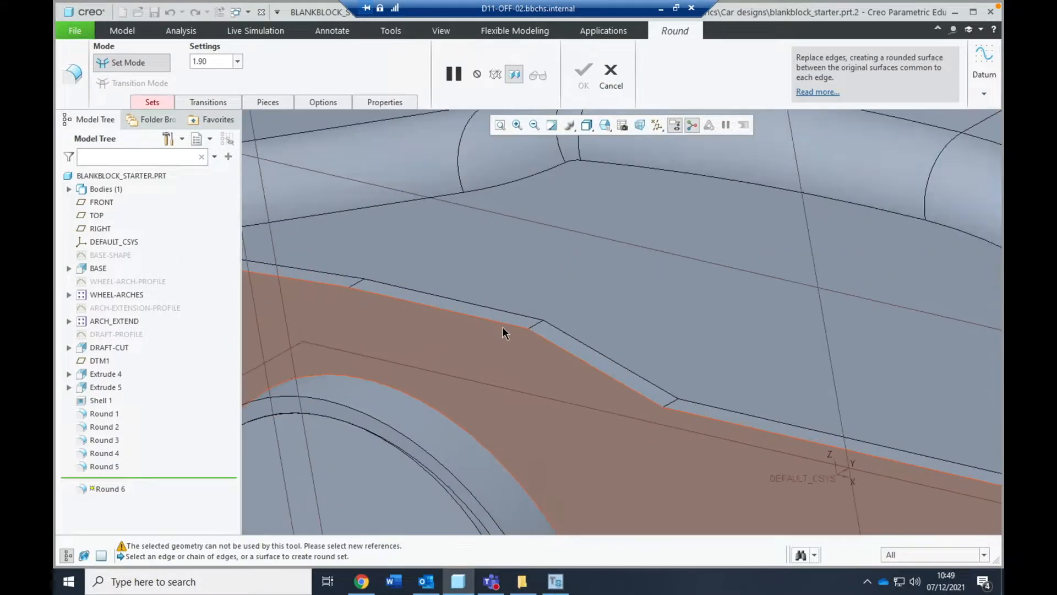
pyautogui.click(535, 325)
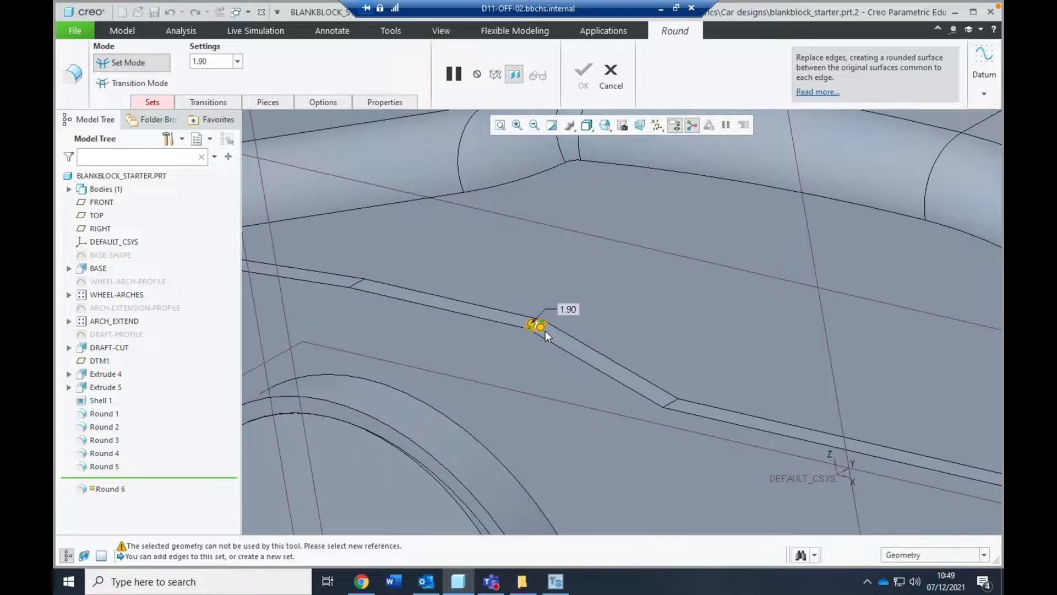
pyautogui.moveTo(541, 329); pyautogui.dragTo(624, 393)
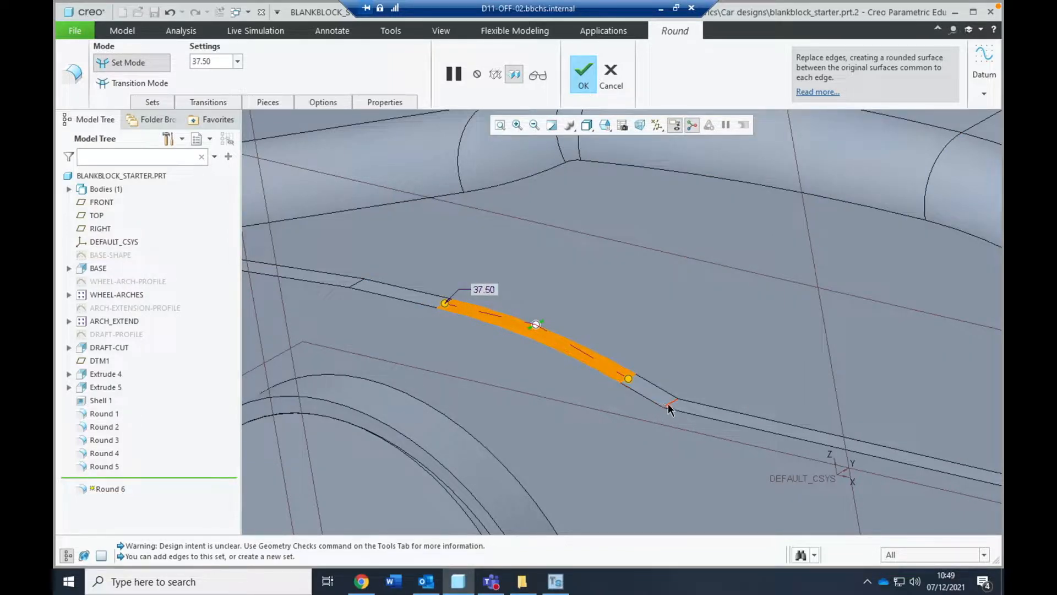
pyautogui.click(669, 403)
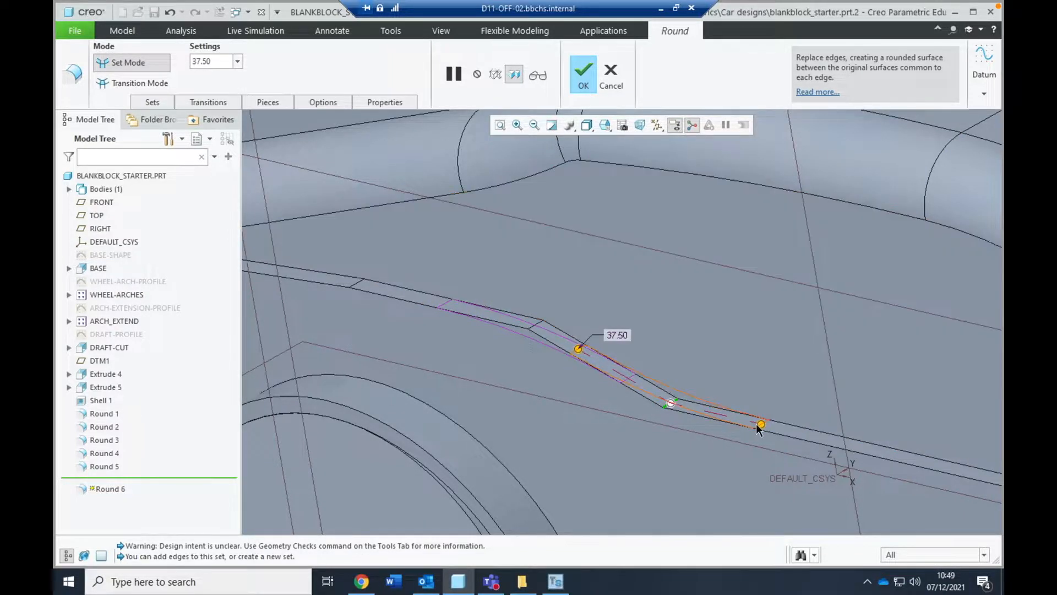
pyautogui.moveTo(760, 425); pyautogui.dragTo(700, 413)
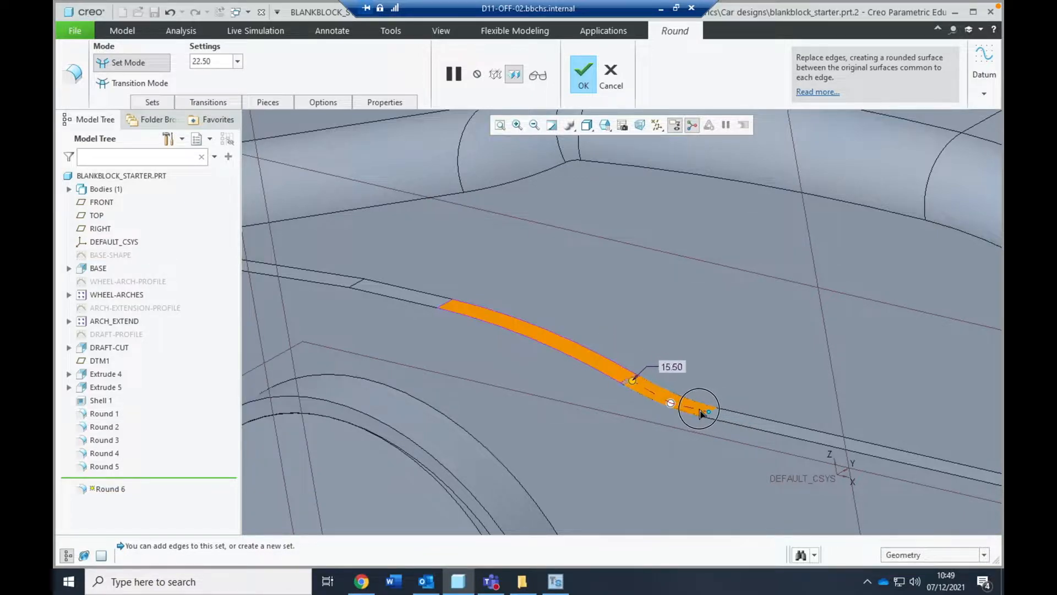
# - Add the shallow cross edge further towards the rear of the waistline with a radius of about 154 and finish the round
pyautogui.click(359, 283)
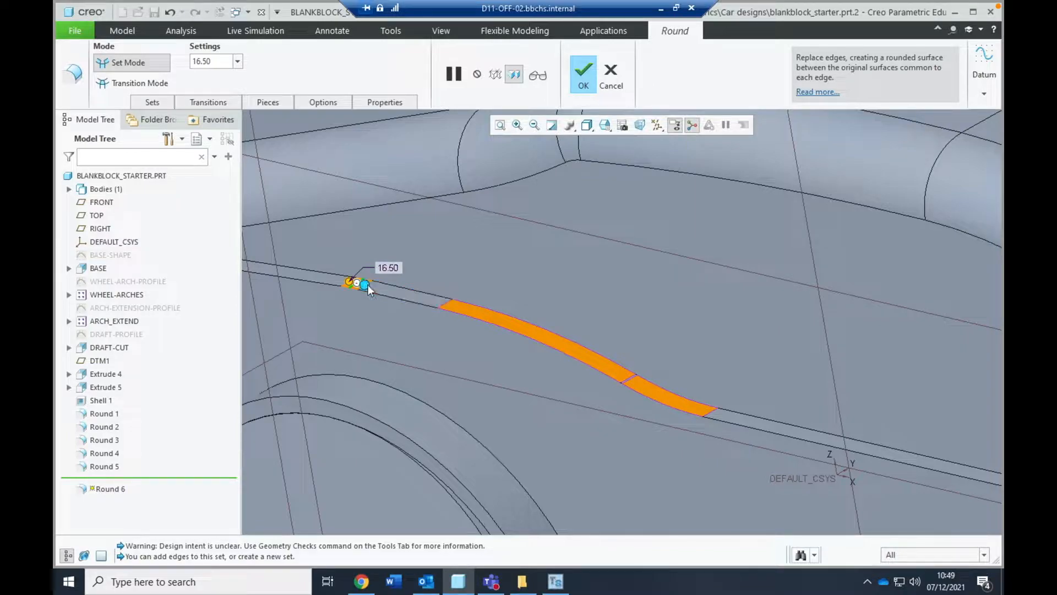
pyautogui.moveTo(396, 298); pyautogui.dragTo(434, 305)
pyautogui.scroll(-2, 475, 365)
pyautogui.scroll(6, 475, 364)
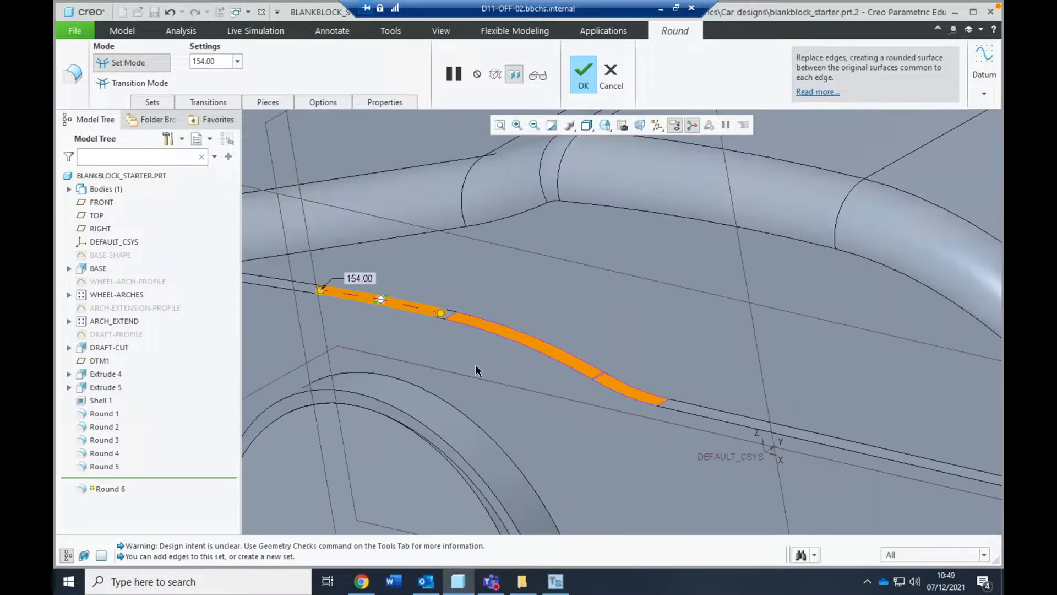
pyautogui.scroll(3, 504, 394)
pyautogui.moveTo(503, 392)
pyautogui.mouseDown(button='middle')
pyautogui.moveTo(496, 370)
pyautogui.moveTo(491, 381)
pyautogui.moveTo(501, 380)
pyautogui.mouseUp(button='middle')
pyautogui.click(582, 78)
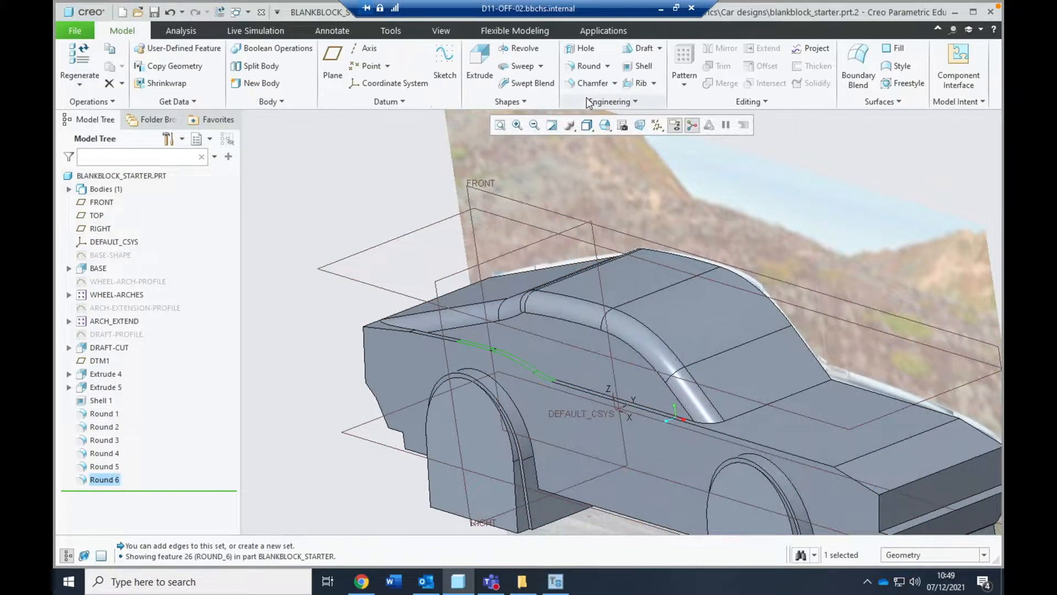
# - Round the long waistline edge along the body side with a radius of 1, including the sloping edge at the bonnet's front
pyautogui.click(587, 67)
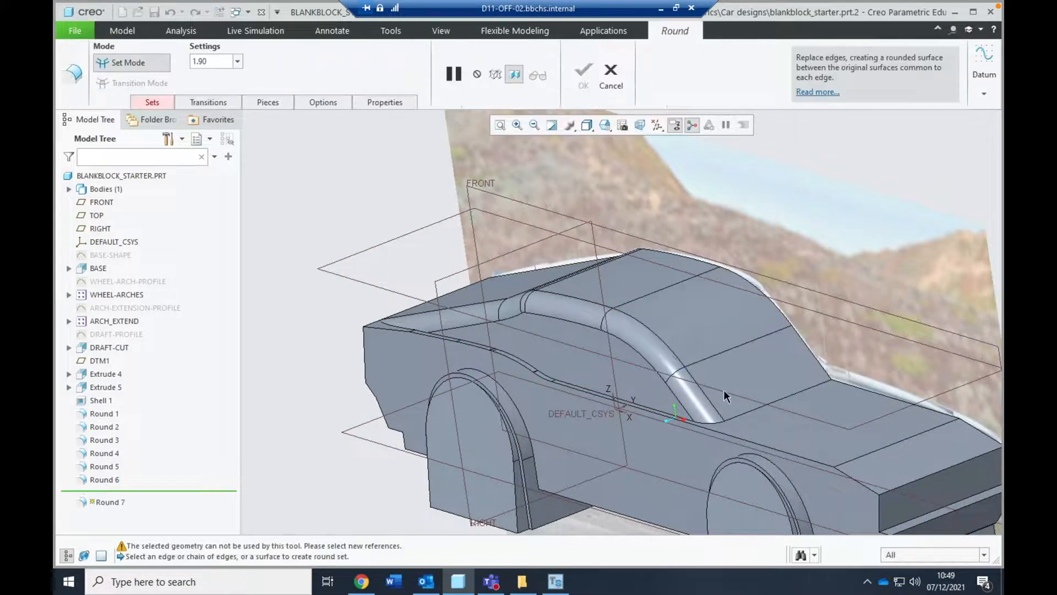
pyautogui.click(754, 443)
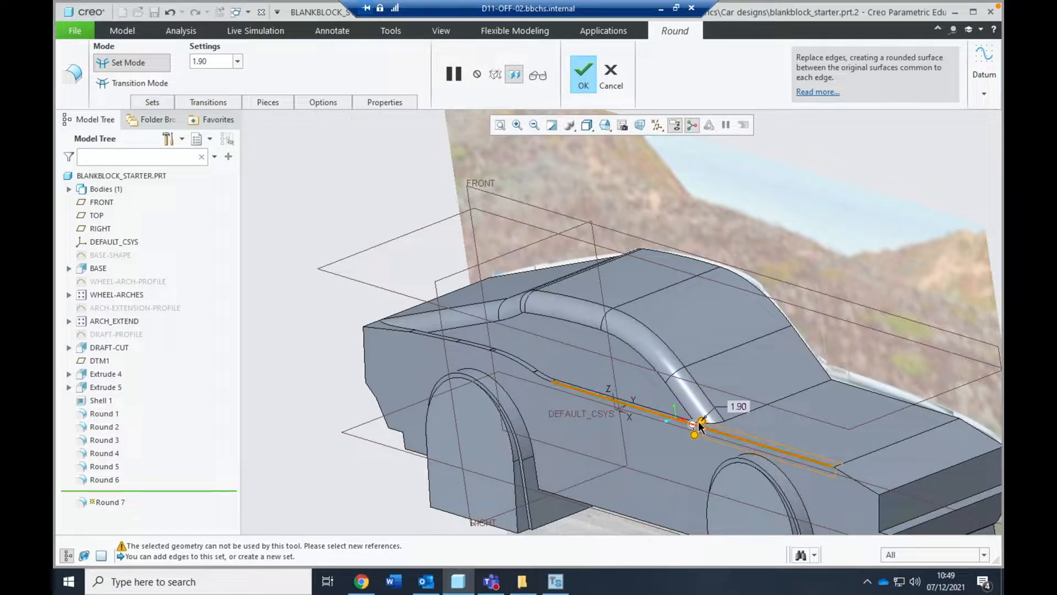
pyautogui.moveTo(702, 420); pyautogui.dragTo(699, 427)
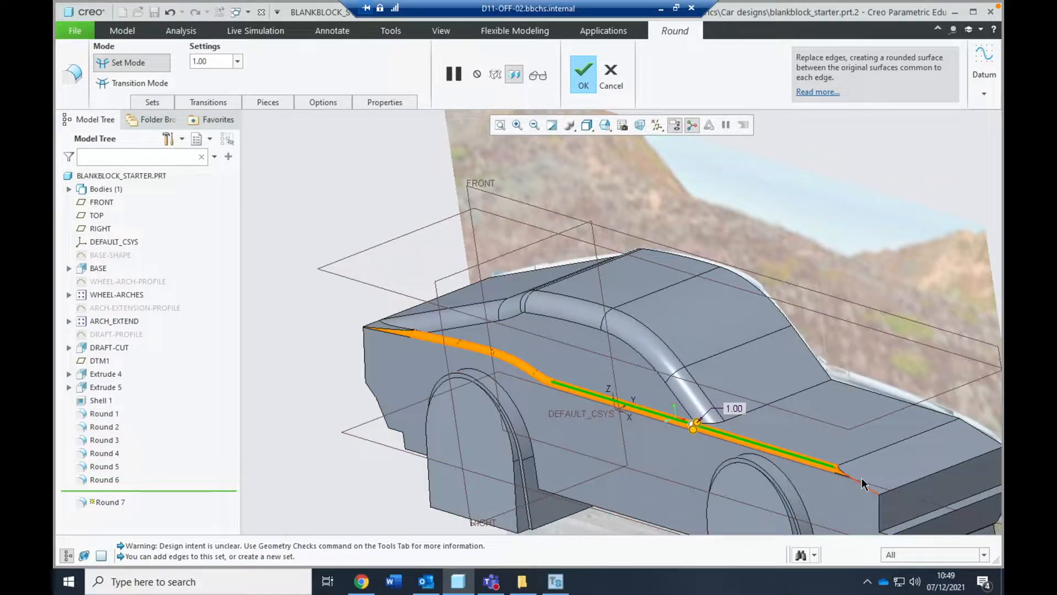
pyautogui.keyDown('ctrl'); pyautogui.click(857, 480); pyautogui.keyUp('ctrl')
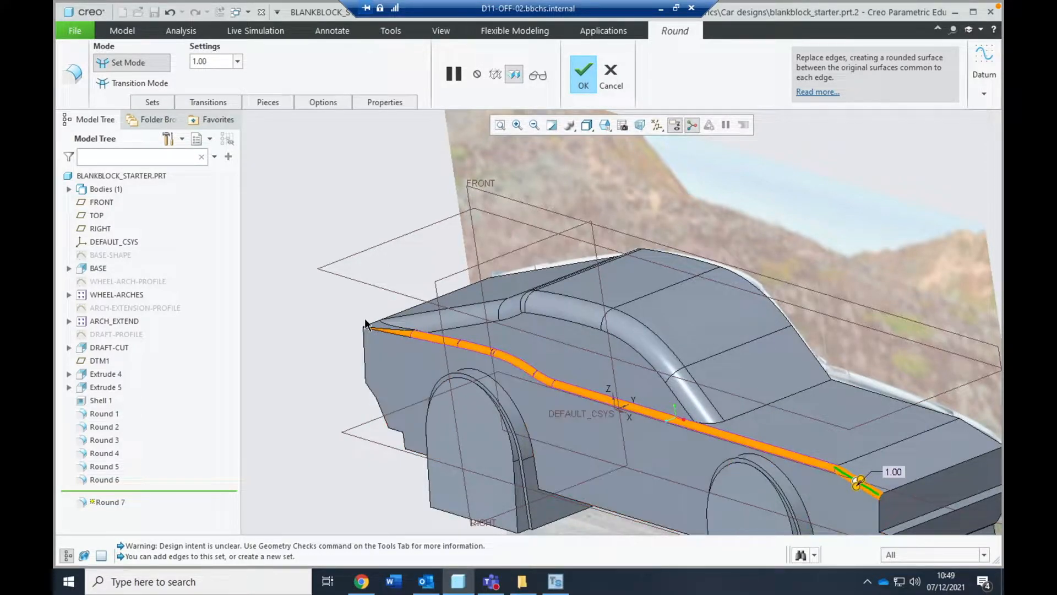
# - Include the waistline's last short edge at the rear corner in the radius 1 round and finish it
pyautogui.scroll(-5, 378, 332)
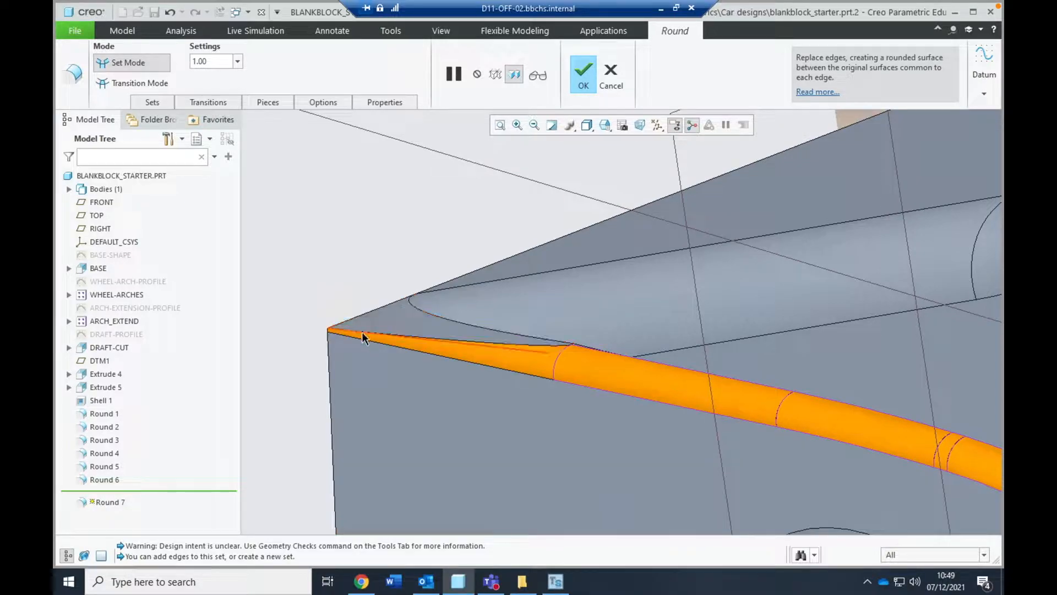
pyautogui.keyDown('ctrl'); pyautogui.click(362, 331); pyautogui.keyUp('ctrl')
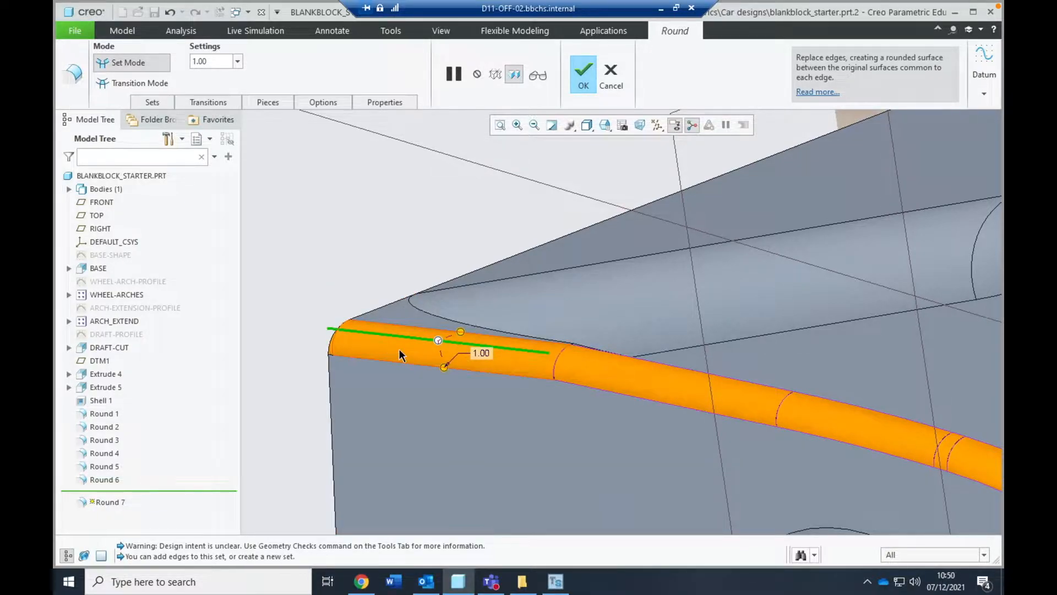
pyautogui.scroll(8, 401, 355)
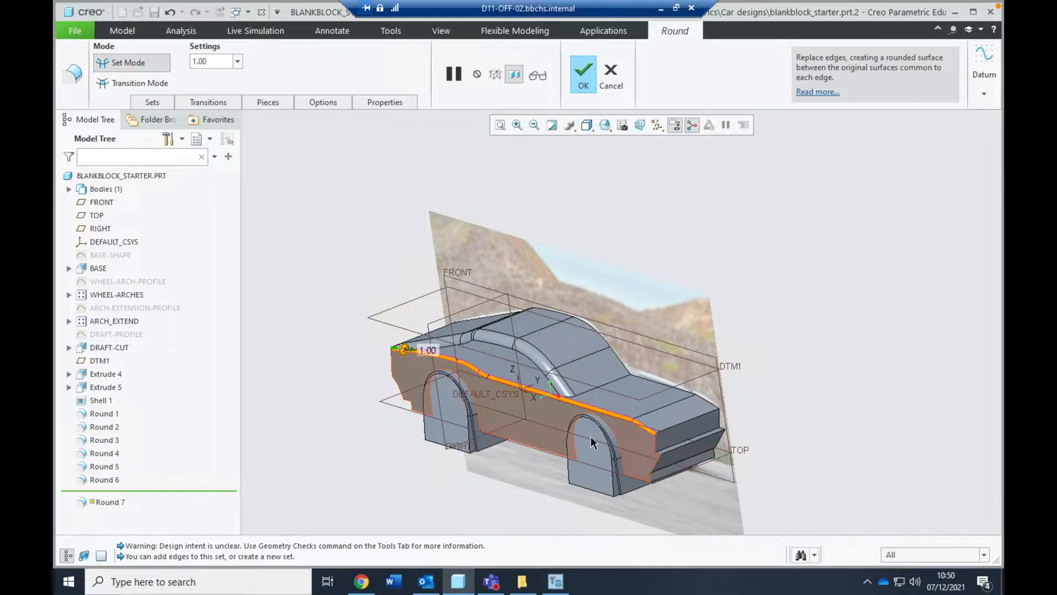
pyautogui.scroll(-3, 682, 434)
pyautogui.click(586, 80)
# - Round the upright corner edge between the rear panel and the body side with a radius of 1
pyautogui.scroll(-4, 542, 345)
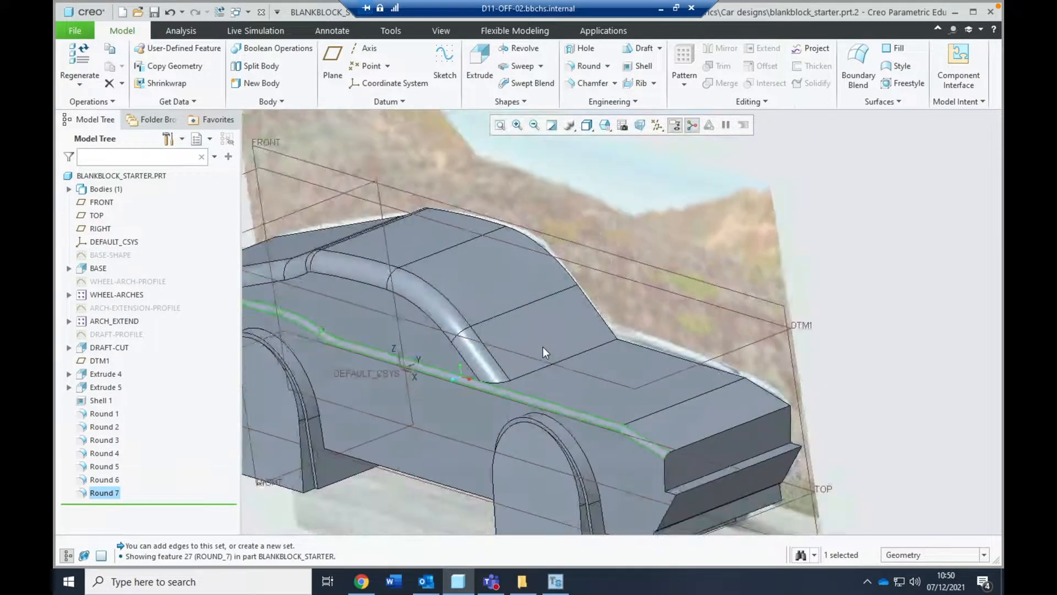
pyautogui.scroll(5, 543, 347)
pyautogui.moveTo(538, 346); pyautogui.dragTo(366, 368, button='middle')
pyautogui.scroll(-6, 366, 368)
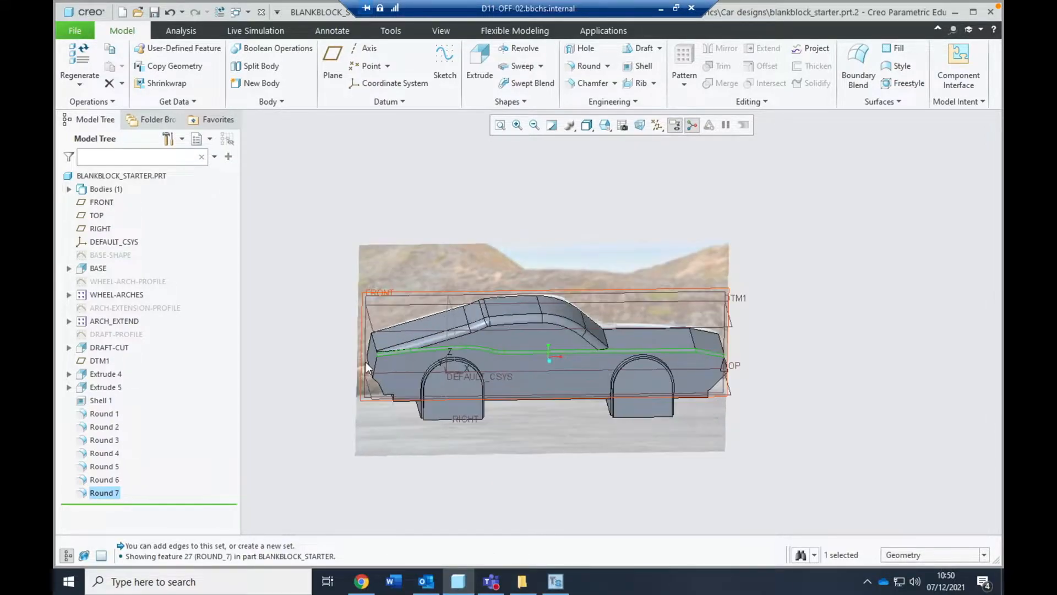
pyautogui.scroll(-2, 366, 368)
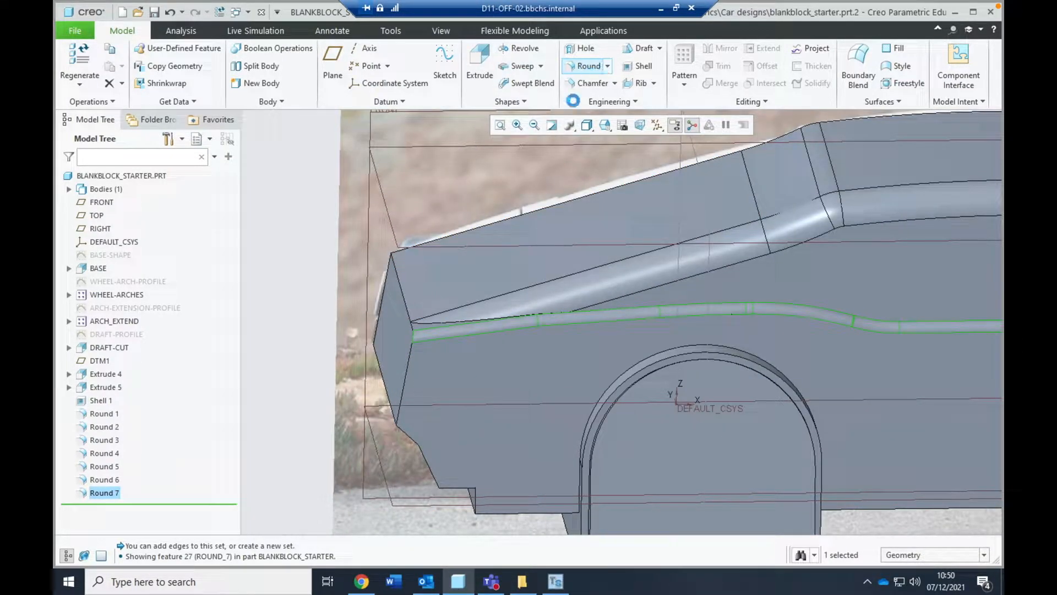
pyautogui.click(585, 65)
pyautogui.click(409, 365)
pyautogui.moveTo(421, 384); pyautogui.dragTo(416, 386)
pyautogui.click(418, 339)
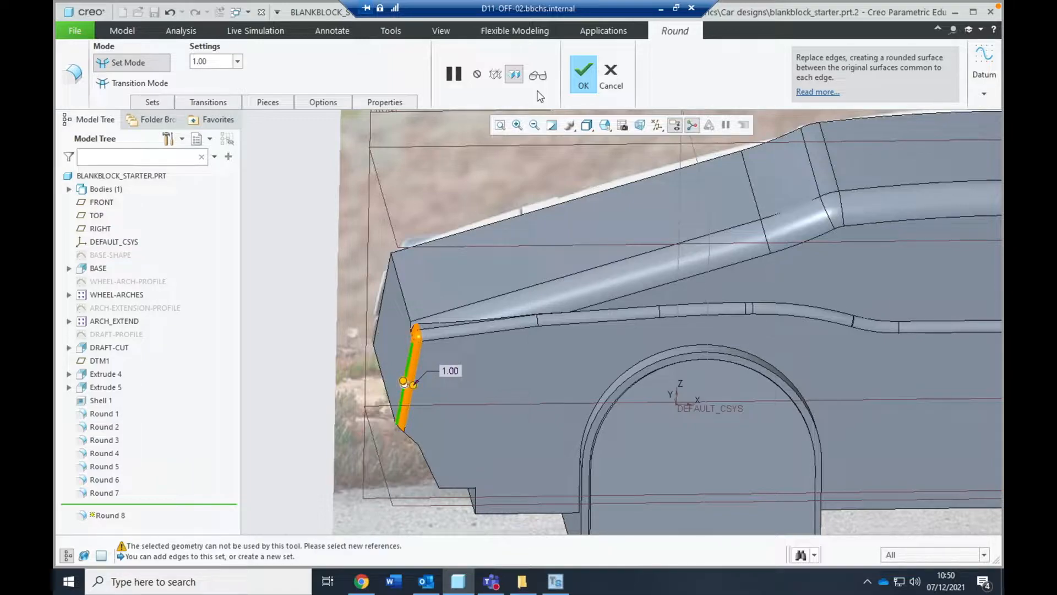
pyautogui.click(576, 73)
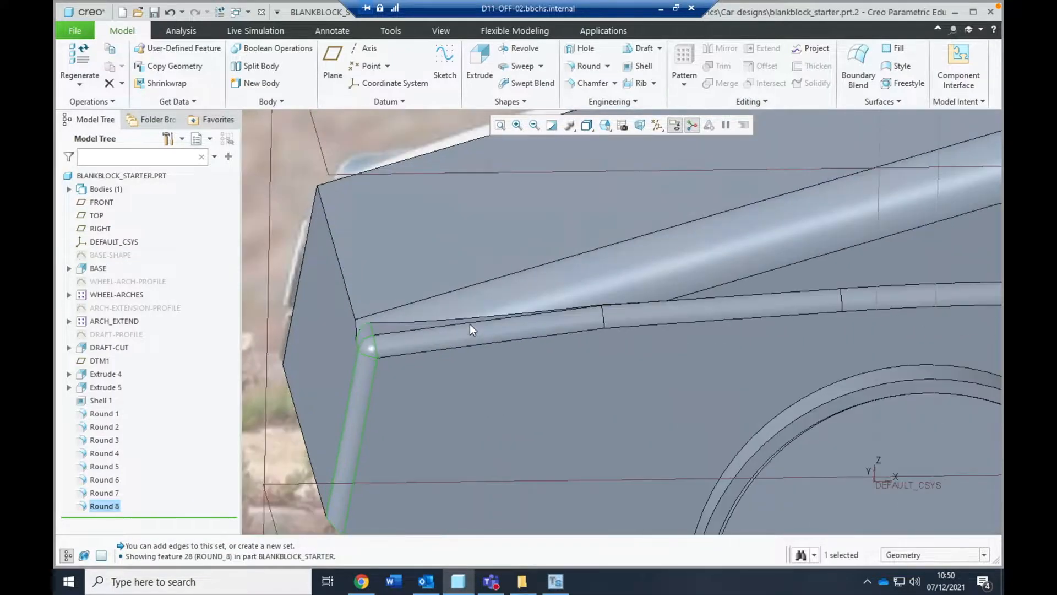
# - Round the cross edges and side edges of the inward-sloping panel at the lower rear with a radius of 1
pyautogui.scroll(1, 470, 324)
pyautogui.moveTo(472, 318); pyautogui.dragTo(573, 133, button='middle')
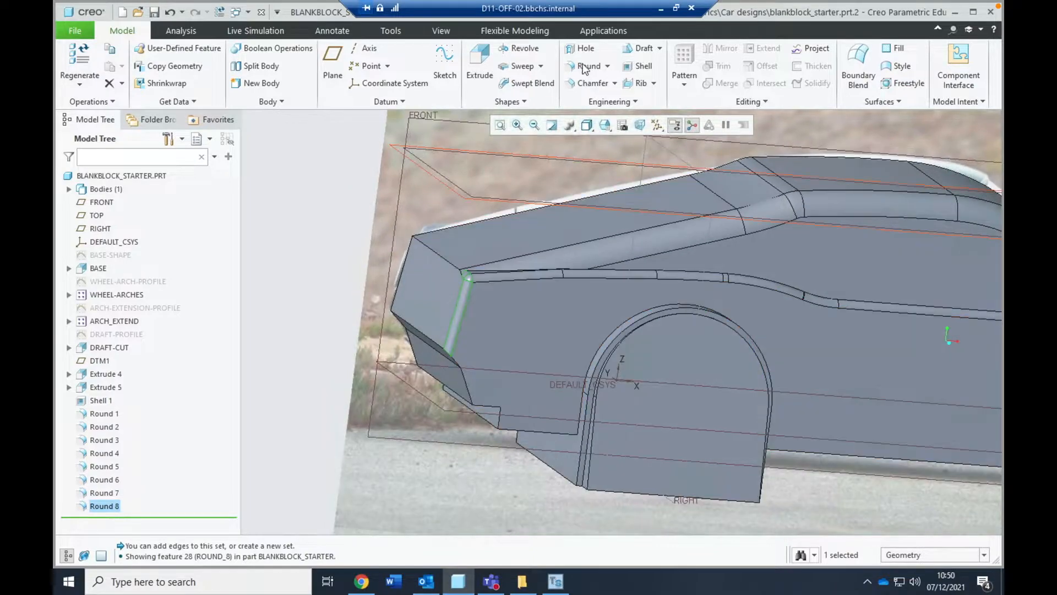
pyautogui.click(455, 361)
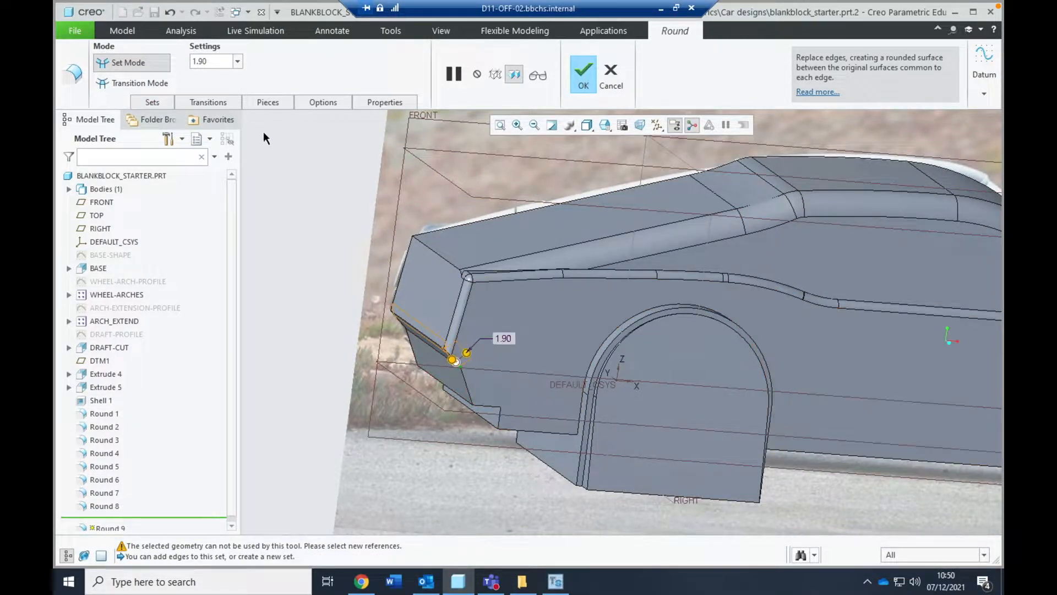
pyautogui.write('1')
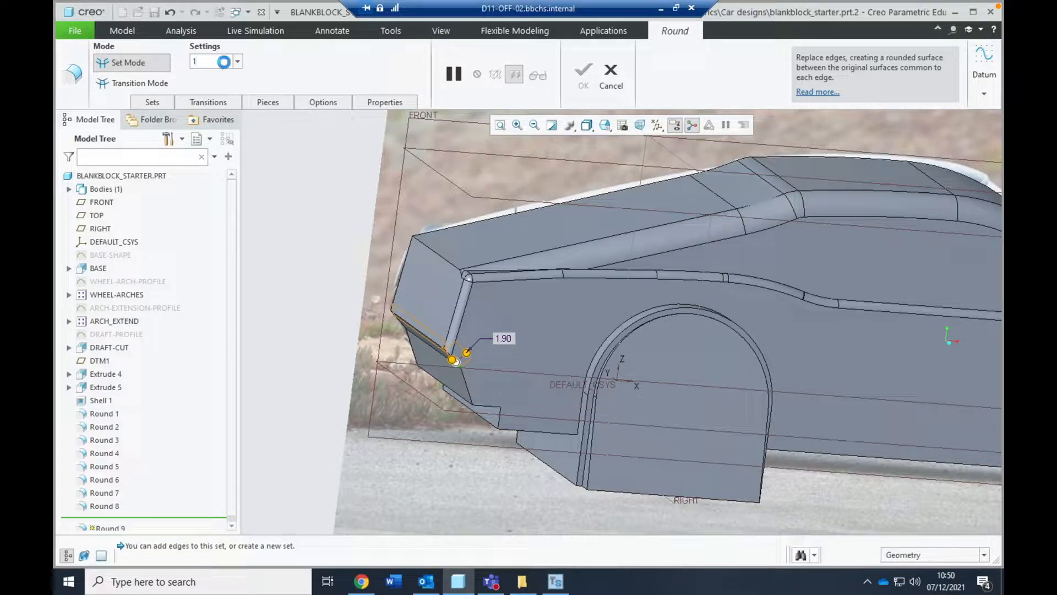
pyautogui.keyDown('ctrl'); pyautogui.click(469, 396); pyautogui.keyUp('ctrl')
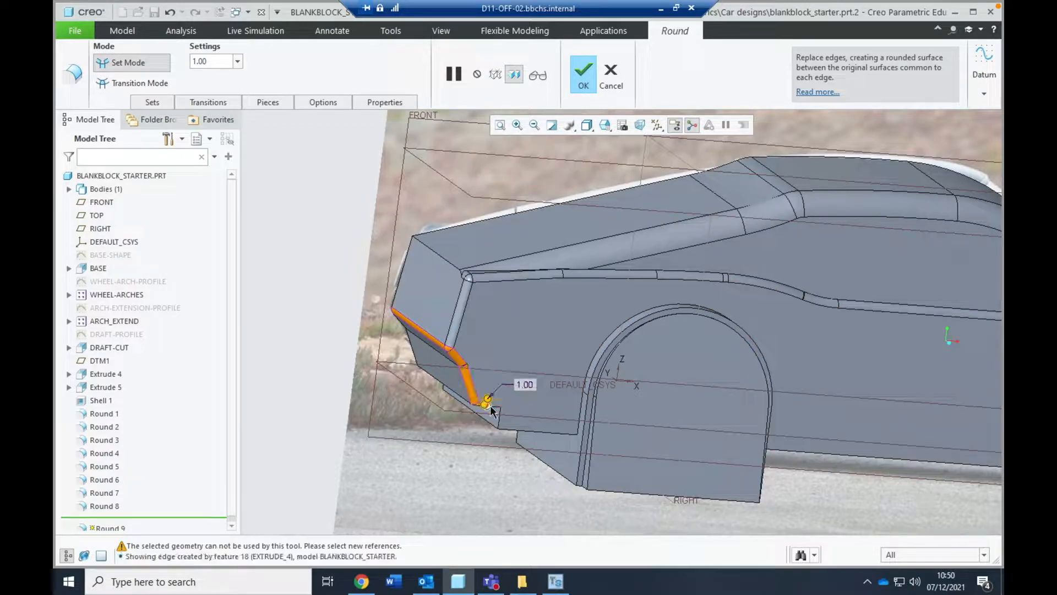
pyautogui.scroll(2, 481, 399)
pyautogui.scroll(-4, 480, 395)
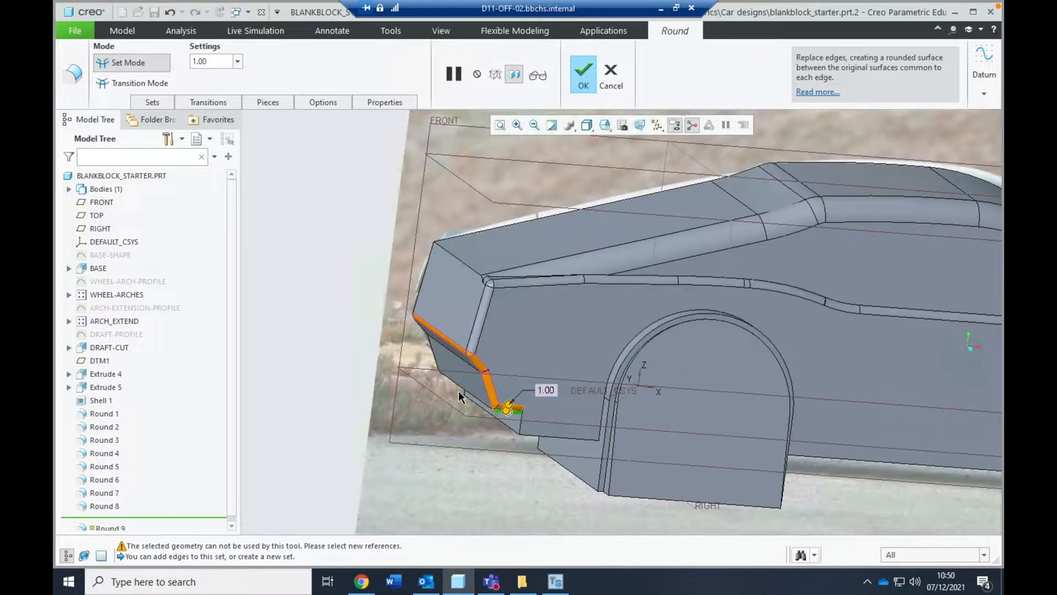
pyautogui.keyDown('ctrl'); pyautogui.click(488, 408); pyautogui.keyUp('ctrl')
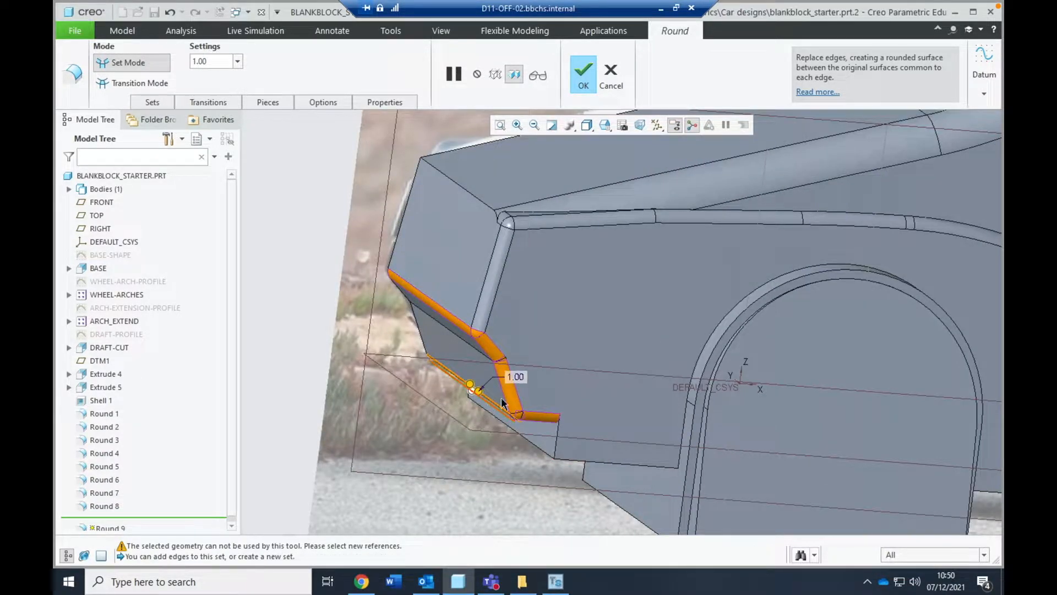
pyautogui.click(582, 80)
pyautogui.scroll(3, 516, 342)
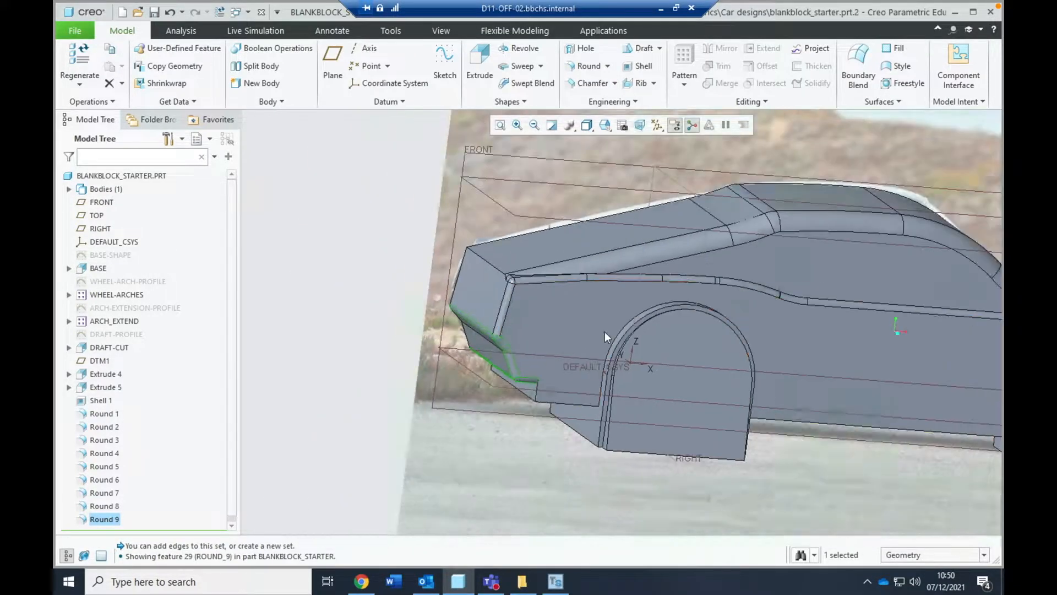
# - Inspect the rounded body from the rear and front, and switch to Chrome to examine the Bullitt Mustang front-view photo
pyautogui.moveTo(604, 332); pyautogui.dragTo(548, 333, button='middle')
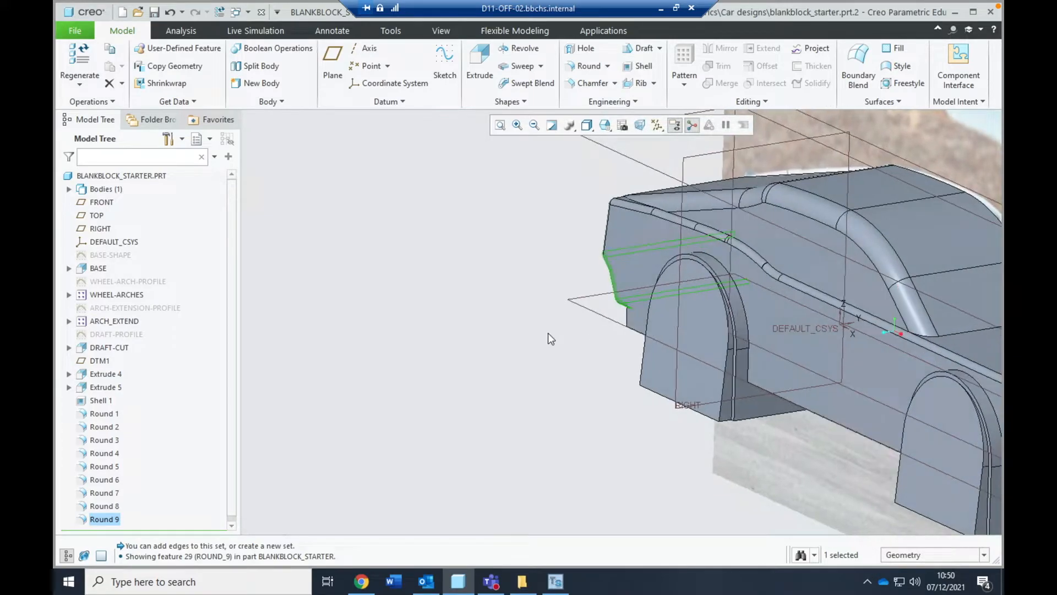
pyautogui.scroll(-3, 547, 333)
pyautogui.scroll(6, 547, 333)
pyautogui.moveTo(683, 325); pyautogui.dragTo(645, 340, button='middle')
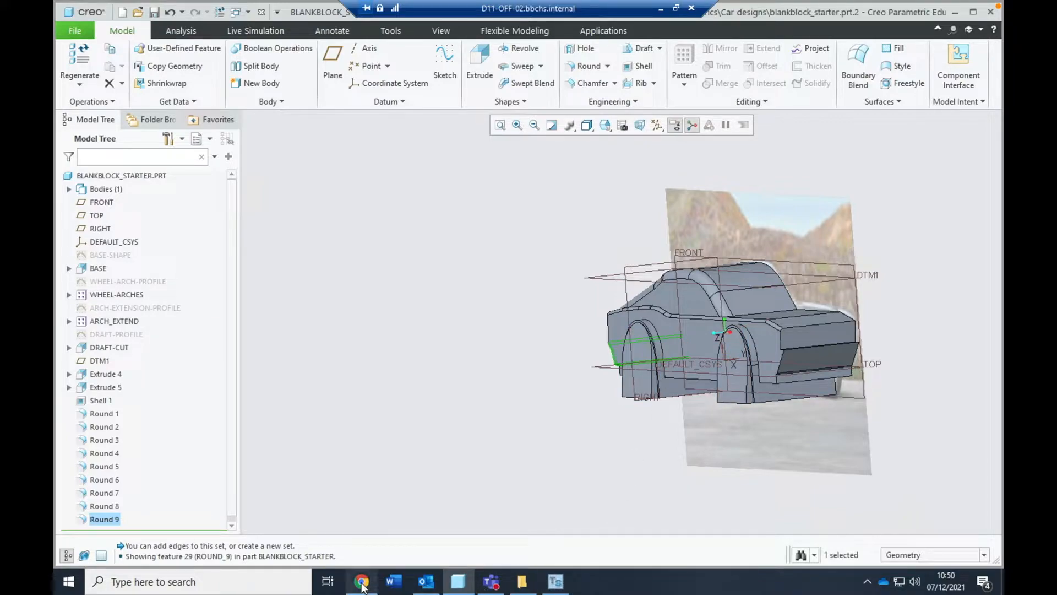
pyautogui.moveTo(361, 586)
pyautogui.click(362, 542)
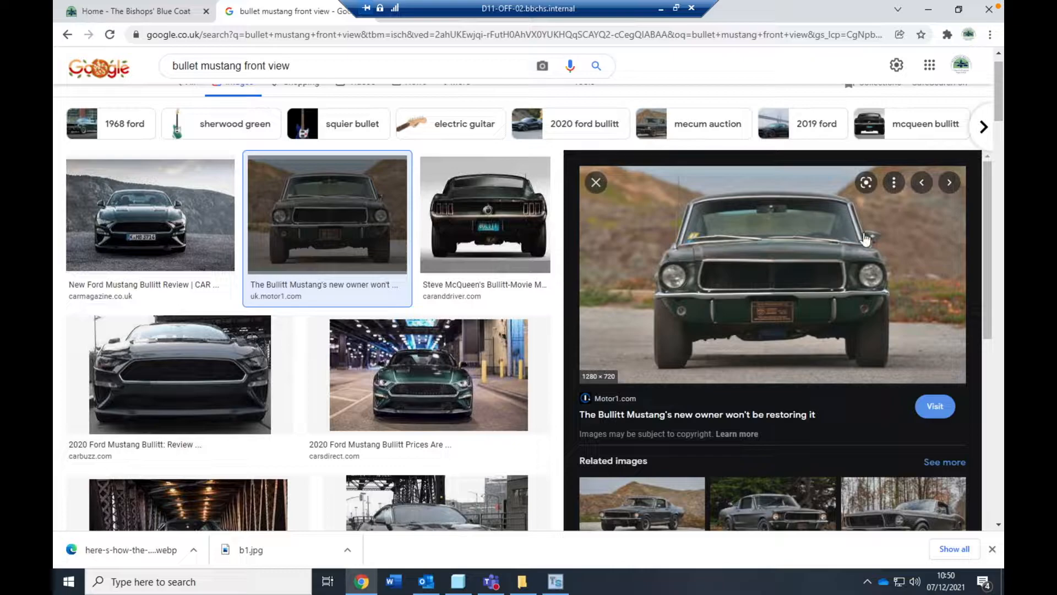
pyautogui.click(351, 589)
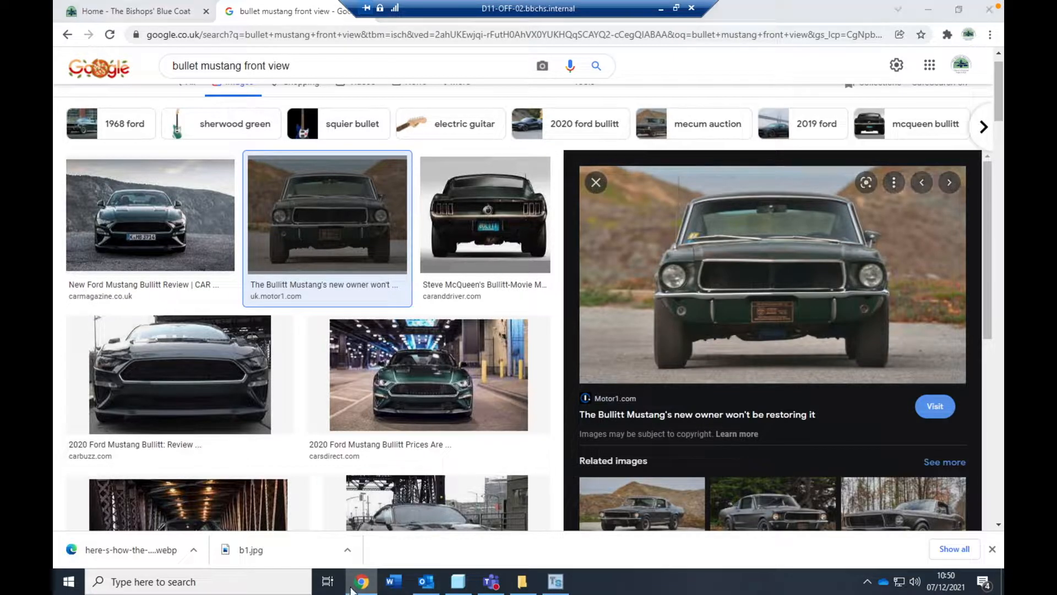
# - Switch back to Creo Parametric and bring the car's front end into close view
pyautogui.click(459, 586)
pyautogui.moveTo(715, 375); pyautogui.dragTo(814, 411, button='middle')
pyautogui.scroll(1, 787, 401)
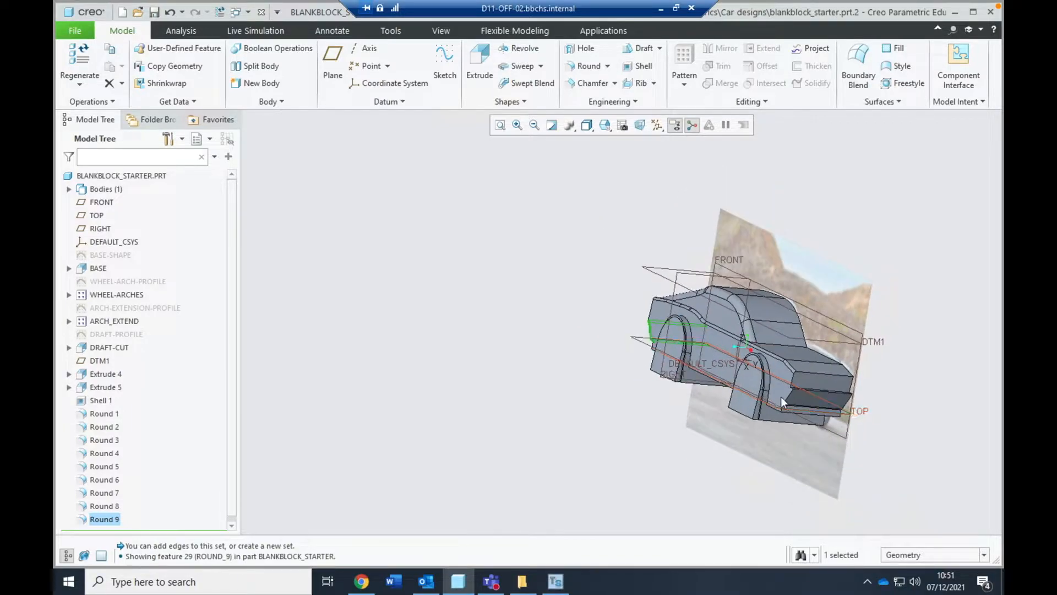
pyautogui.scroll(-4, 783, 399)
pyautogui.scroll(-1, 891, 383)
pyautogui.scroll(-1, 891, 394)
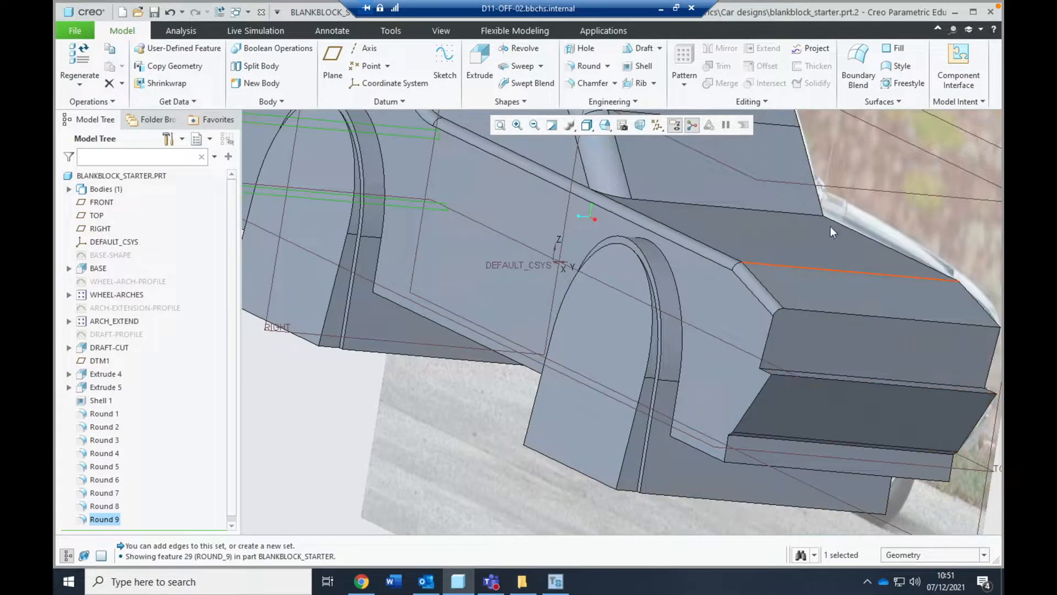
pyautogui.click(589, 66)
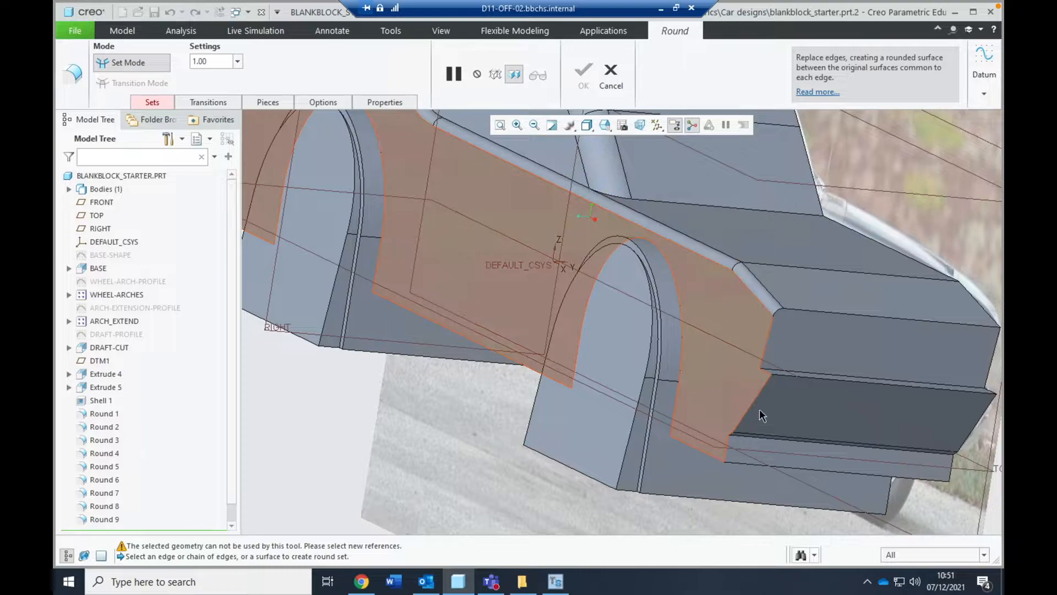
pyautogui.click(752, 407)
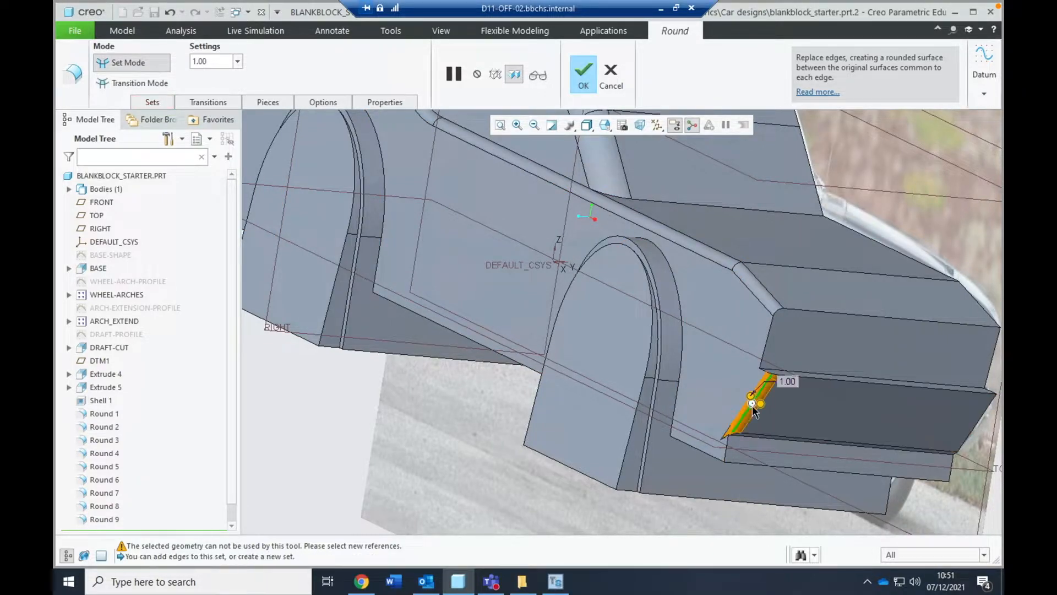
pyautogui.moveTo(774, 406); pyautogui.dragTo(754, 409)
pyautogui.click(610, 75)
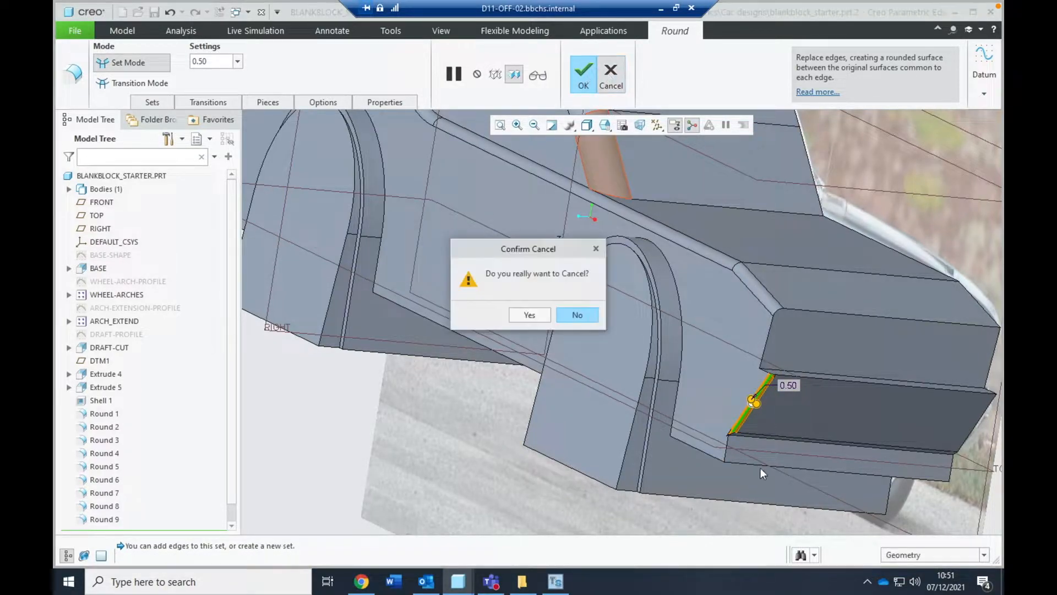
pyautogui.click(529, 314)
# - Round the cross edge between the lower sloping front panel and the upright strip below it with a radius of 49
pyautogui.scroll(6, 602, 375)
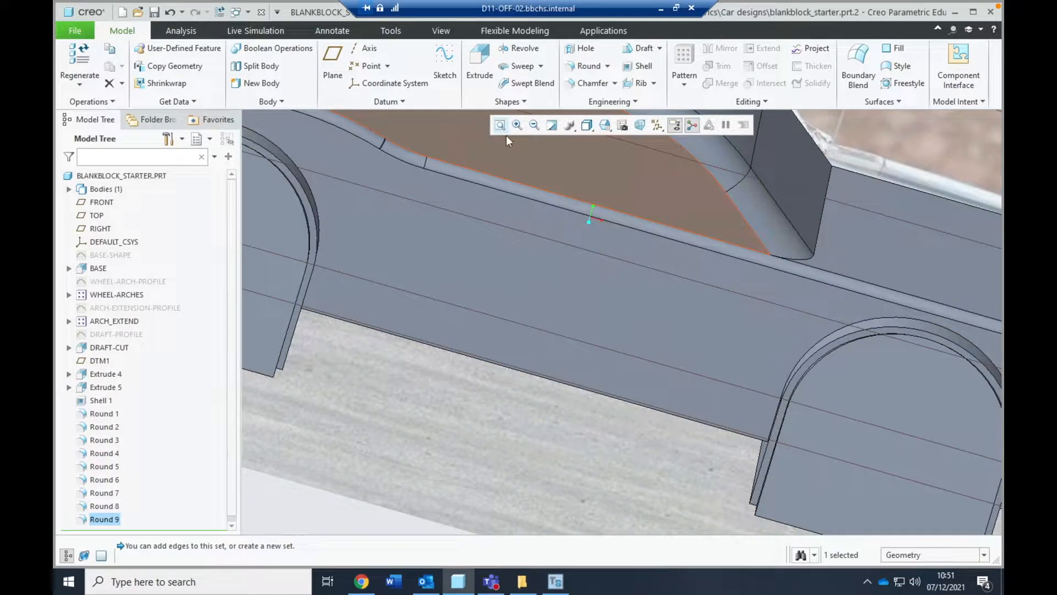
pyautogui.scroll(-8, 651, 319)
pyautogui.moveTo(906, 378); pyautogui.dragTo(756, 384, button='middle')
pyautogui.scroll(10, 751, 380)
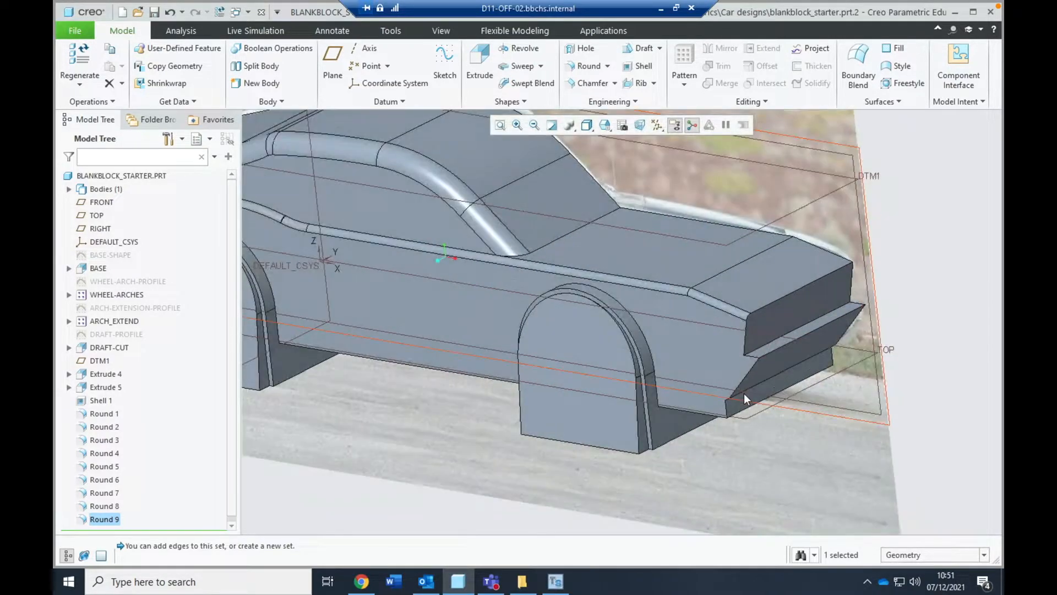
pyautogui.scroll(3, 742, 381)
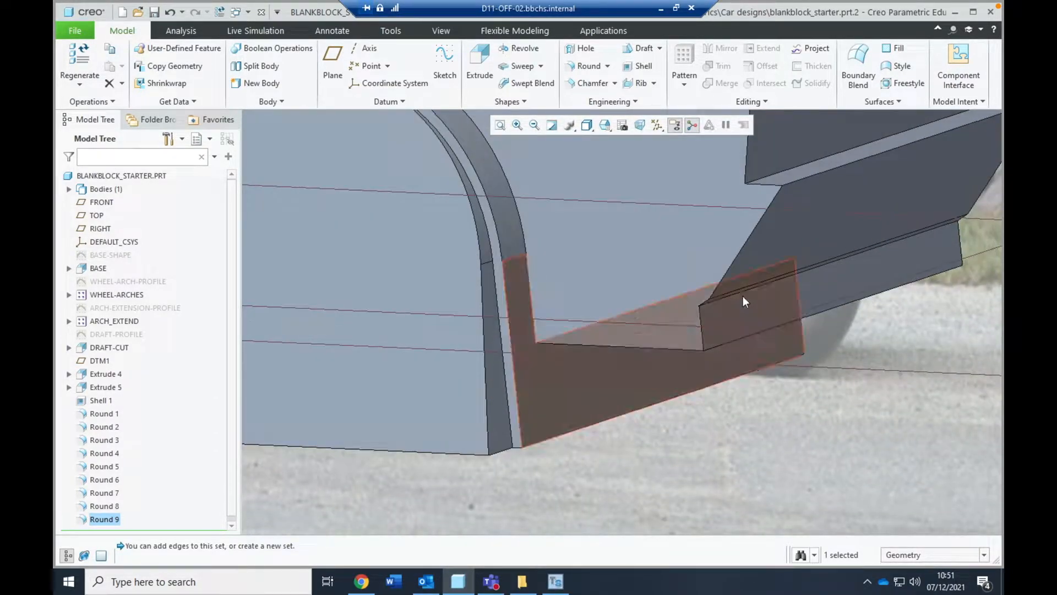
pyautogui.click(576, 68)
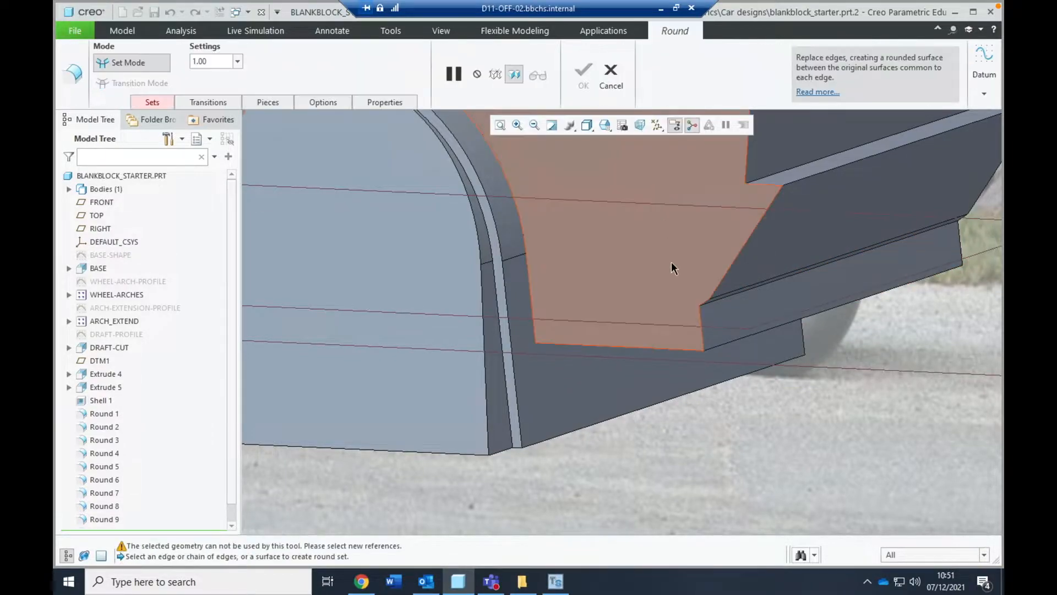
pyautogui.click(723, 299)
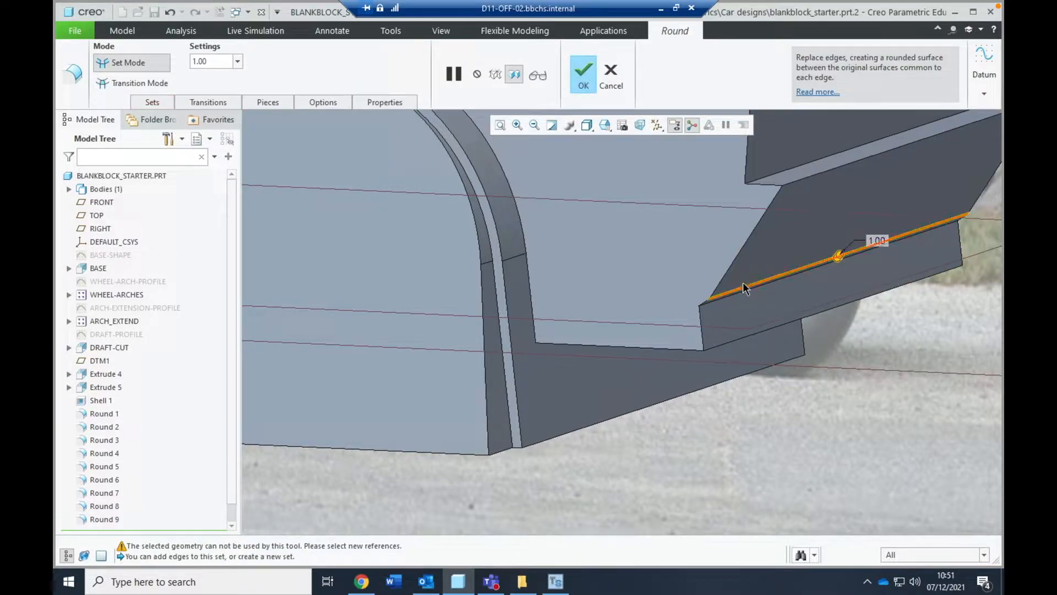
pyautogui.moveTo(839, 252); pyautogui.dragTo(897, 166)
pyautogui.click(578, 71)
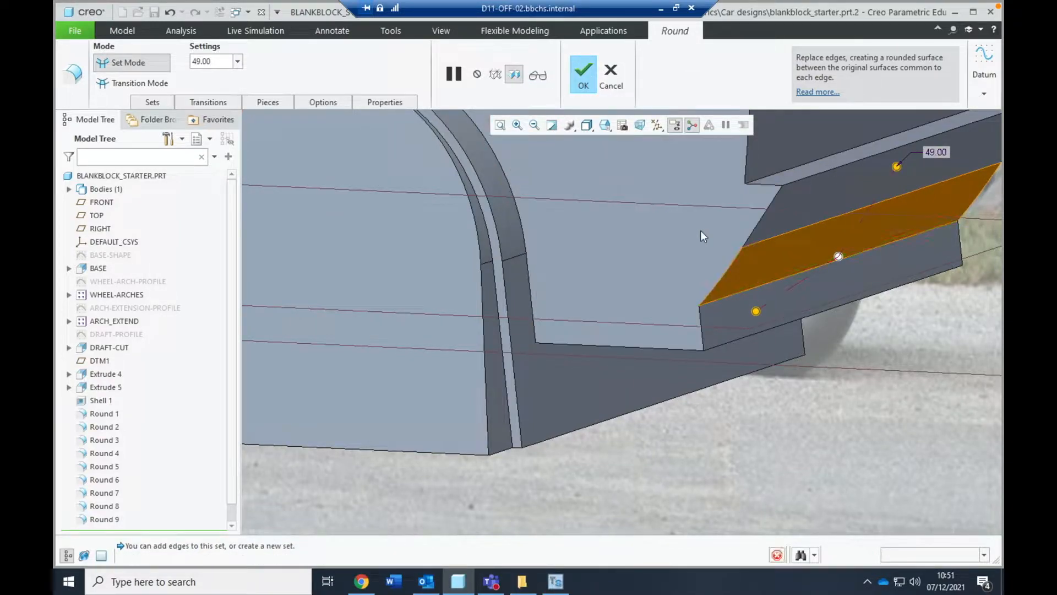
# - Round the bonnet's front cross edge and the upright corner edge beside the upper front panel, with a radius of 4 at the corner
pyautogui.scroll(2, 735, 298)
pyautogui.scroll(-5, 734, 298)
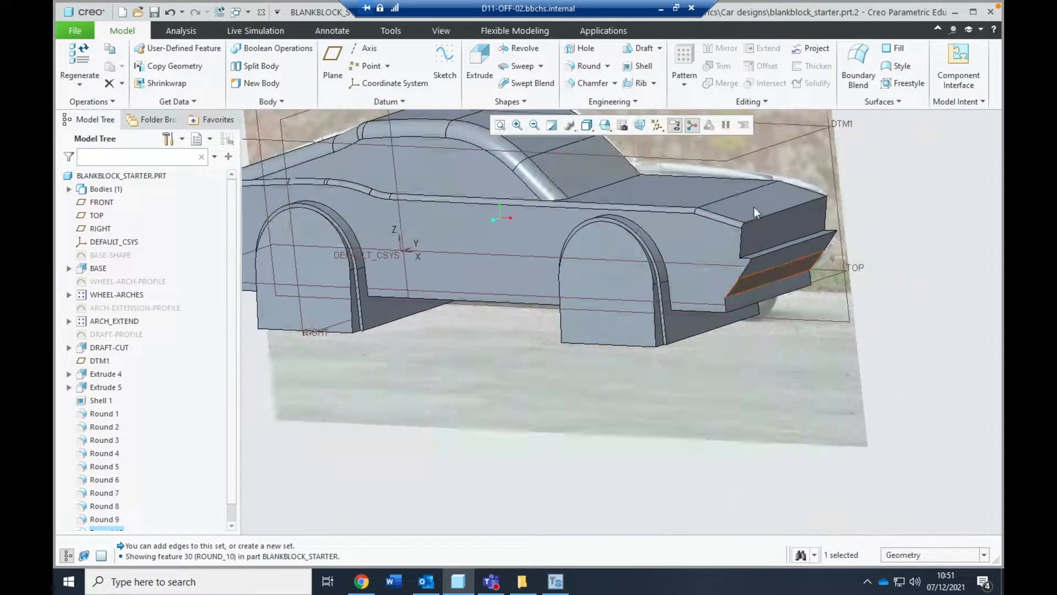
pyautogui.scroll(4, 754, 207)
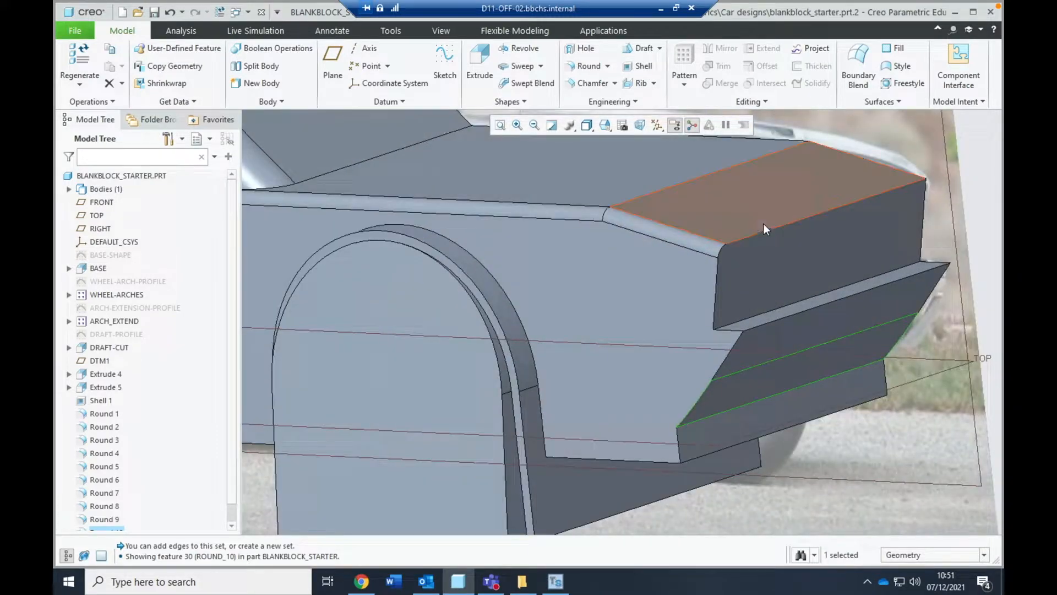
pyautogui.click(585, 66)
pyautogui.click(715, 279)
pyautogui.moveTo(724, 295); pyautogui.dragTo(747, 285)
pyautogui.moveTo(746, 285); pyautogui.dragTo(738, 296, button='middle')
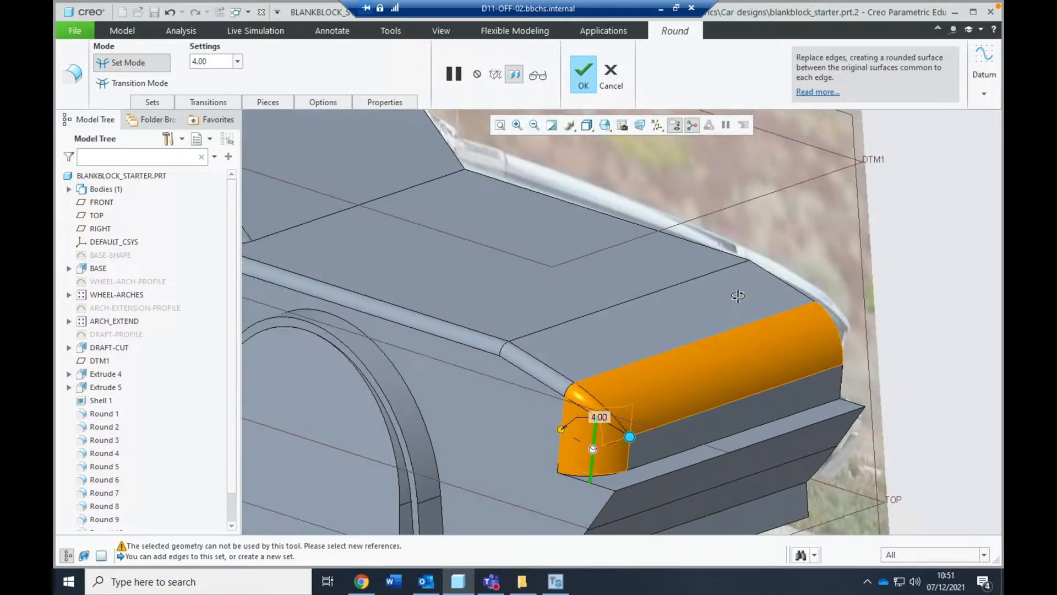
pyautogui.middleClick(655, 264)
# - Round the slanted corner edge between the sloping front panel and the body side with a radius of 3.5
pyautogui.scroll(-3, 591, 262)
pyautogui.scroll(5, 637, 307)
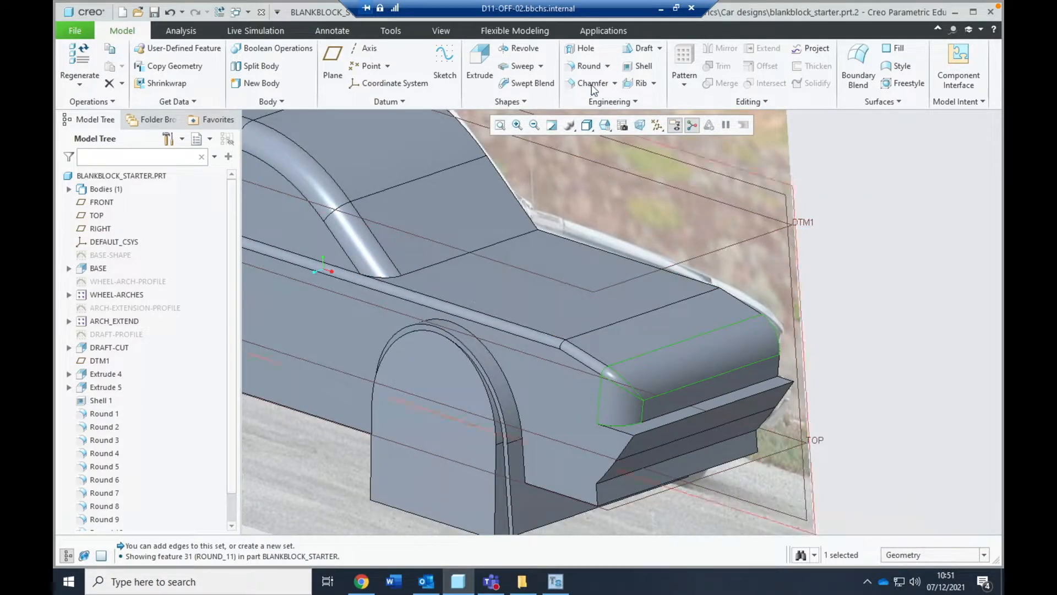
pyautogui.click(587, 65)
pyautogui.click(627, 452)
pyautogui.moveTo(640, 449); pyautogui.dragTo(648, 445)
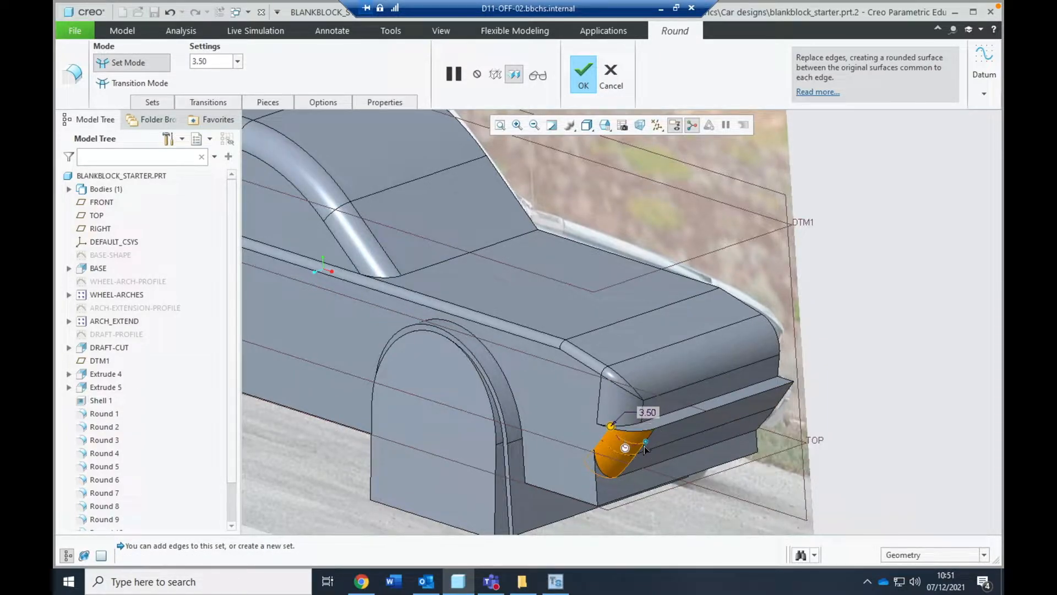
pyautogui.click(644, 446)
# - Round the short lower edge of the body side between the front wheel arch and the nose with a radius of 9
pyautogui.moveTo(661, 347); pyautogui.dragTo(626, 313, button='middle')
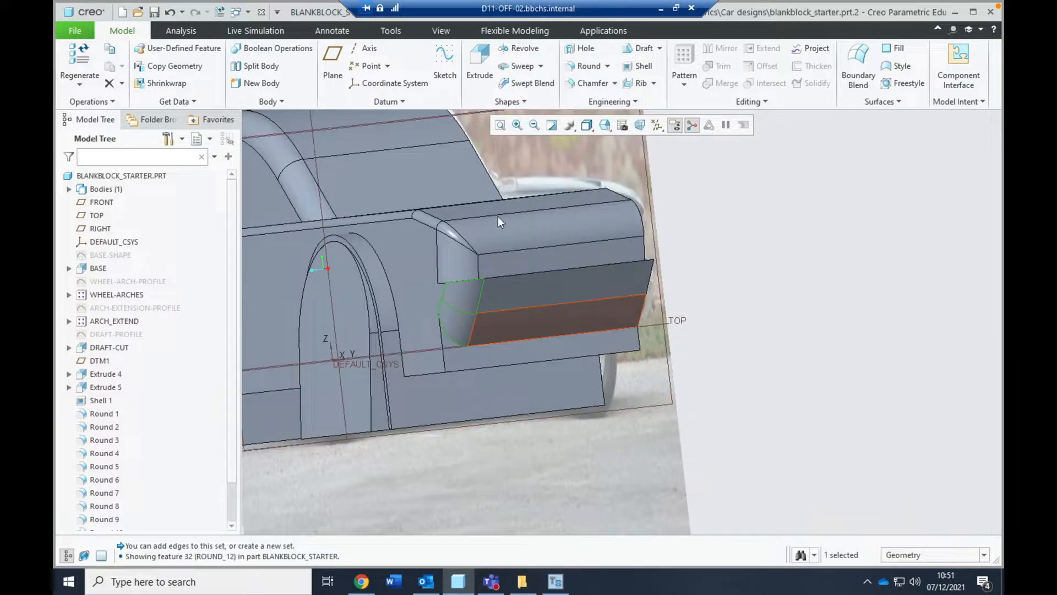
pyautogui.click(586, 66)
pyautogui.click(426, 375)
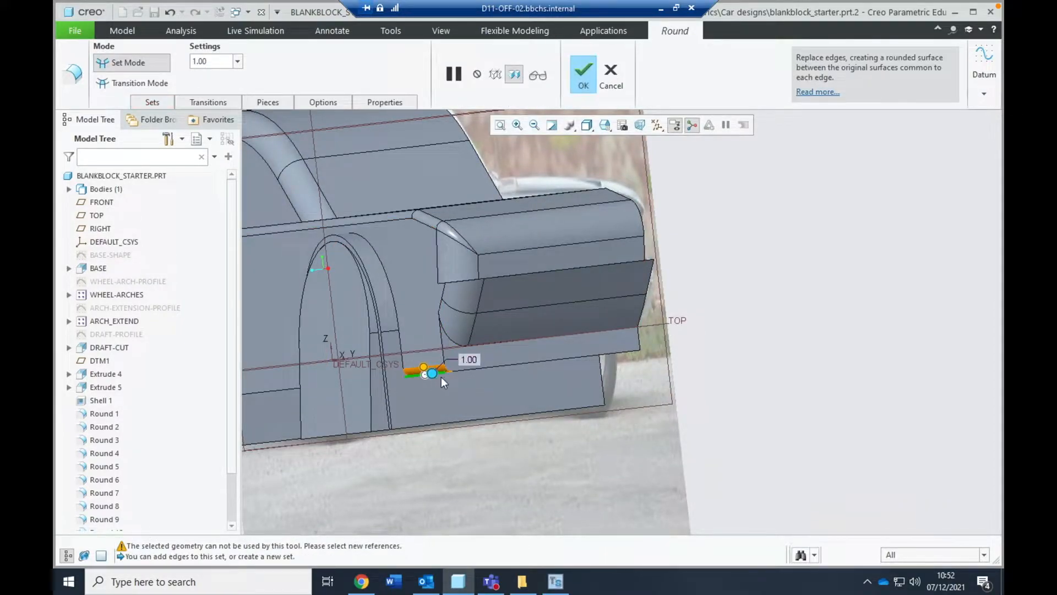
pyautogui.moveTo(436, 377); pyautogui.dragTo(496, 371)
pyautogui.moveTo(496, 372); pyautogui.dragTo(516, 383, button='middle')
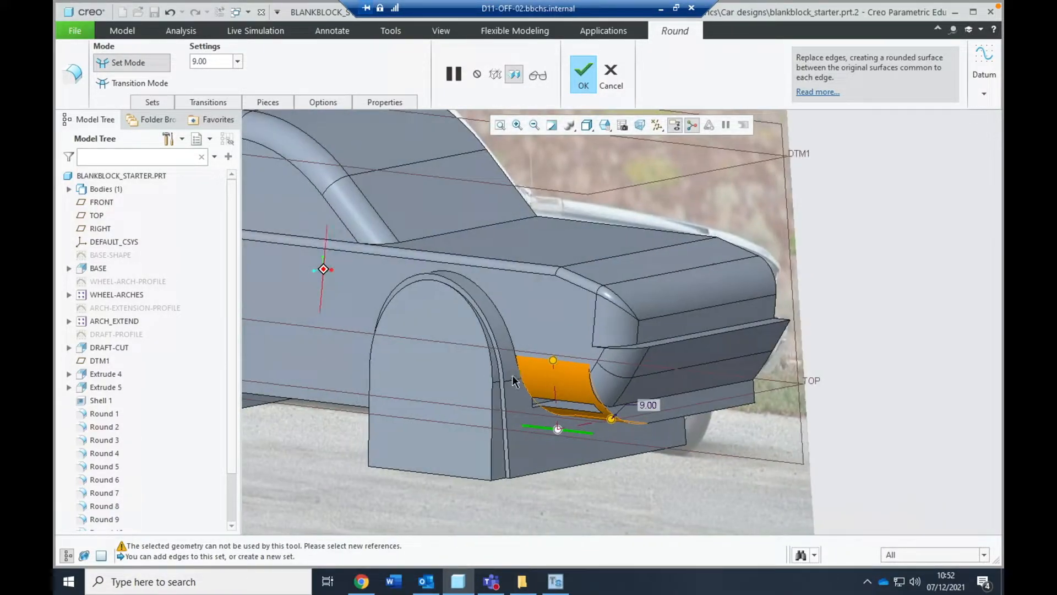
pyautogui.click(583, 75)
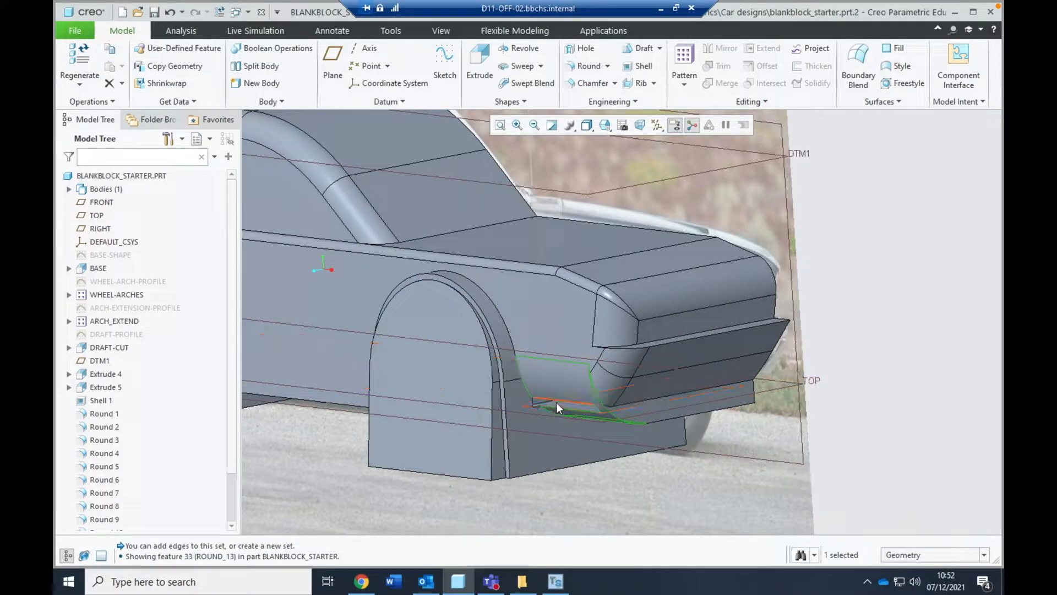
# - Redefine the round on the short lower front edge with a radius of 6.5 and add the matching inner shell edge as a second set
pyautogui.scroll(-2, 234, 465)
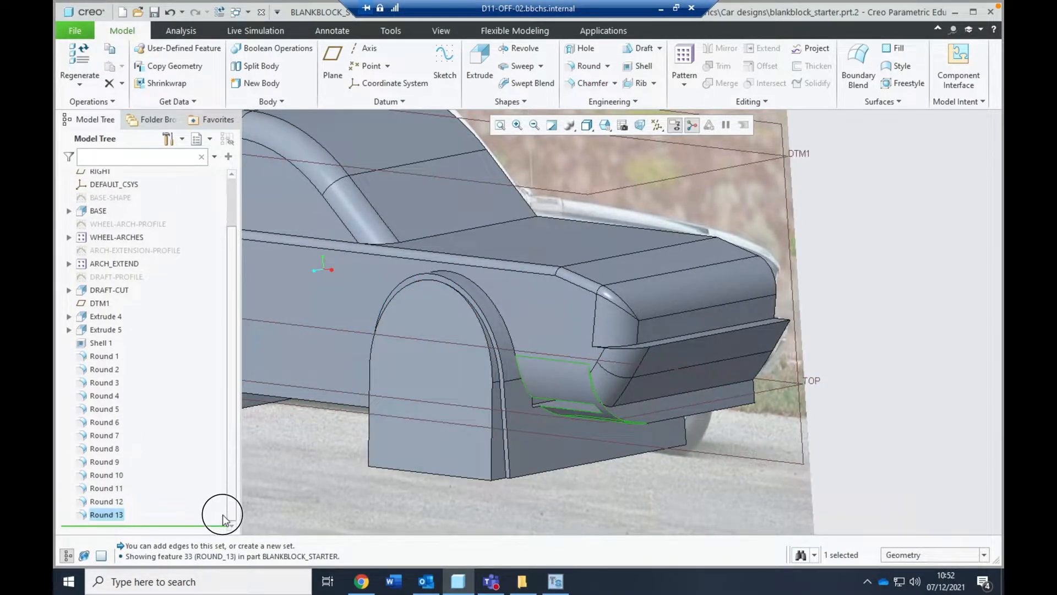
pyautogui.rightClick(110, 515)
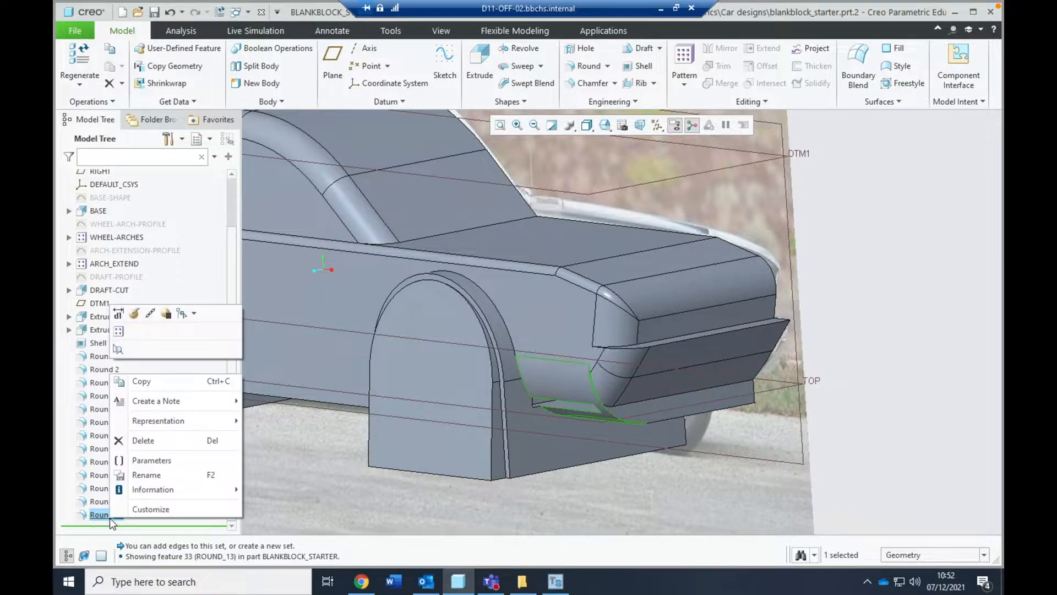
pyautogui.click(135, 314)
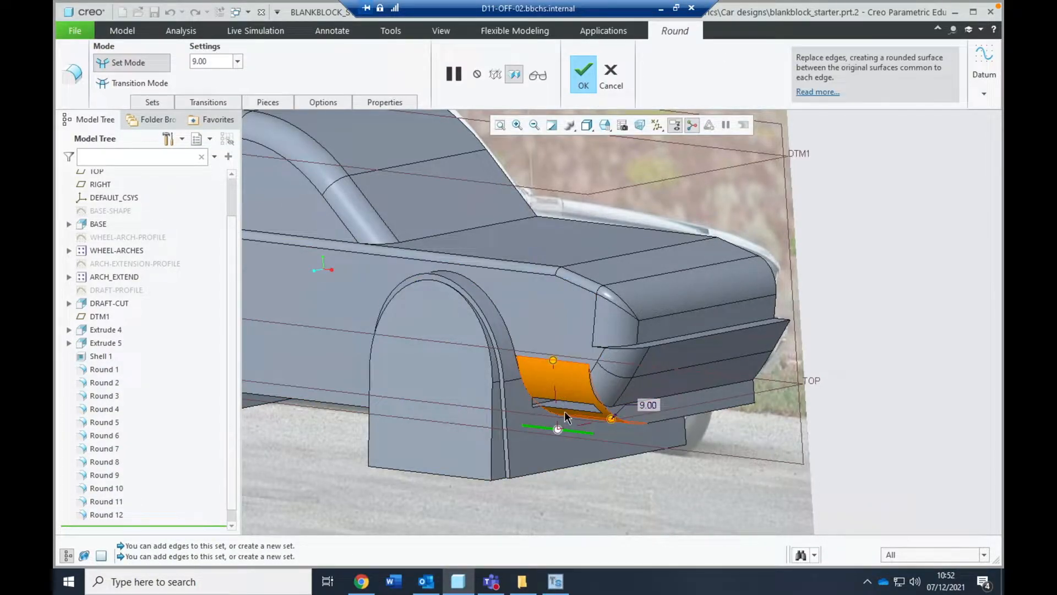
pyautogui.moveTo(554, 367); pyautogui.dragTo(619, 401)
pyautogui.moveTo(620, 402); pyautogui.dragTo(467, 421, button='middle')
pyautogui.scroll(-8, 467, 421)
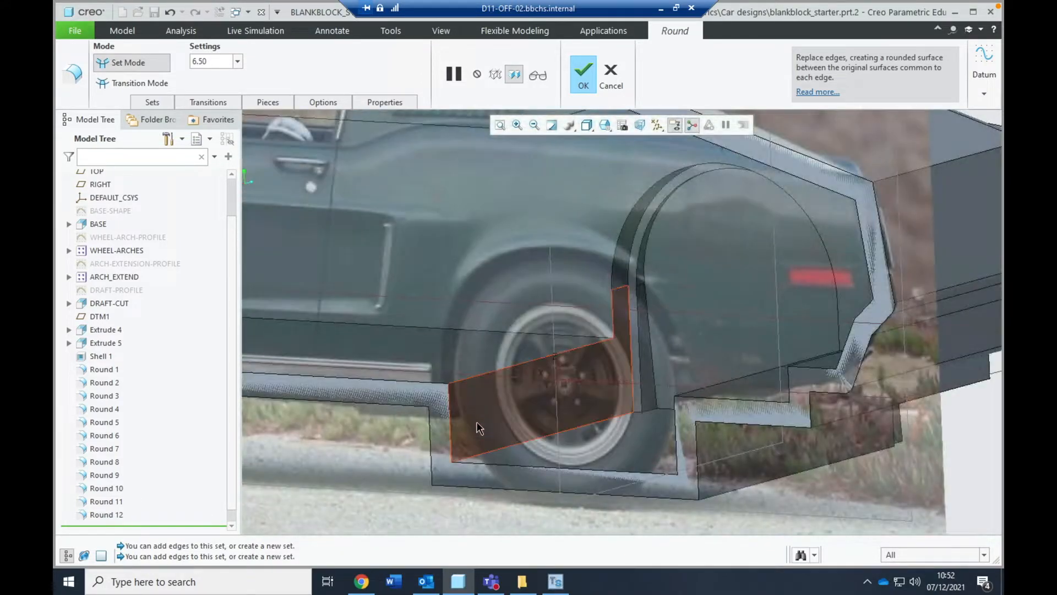
pyautogui.scroll(8, 316, 397)
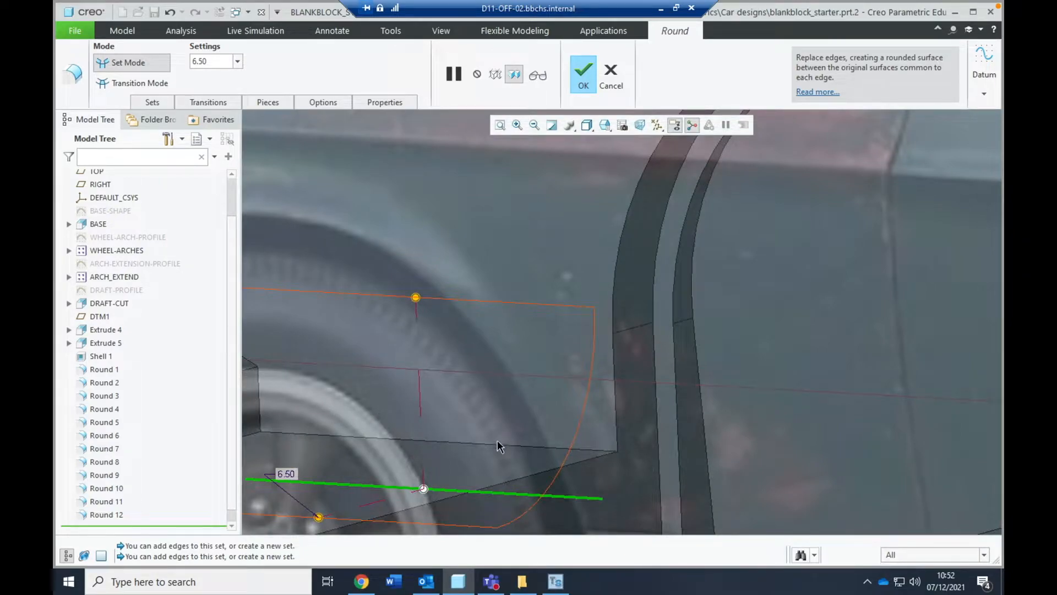
pyautogui.click(498, 445)
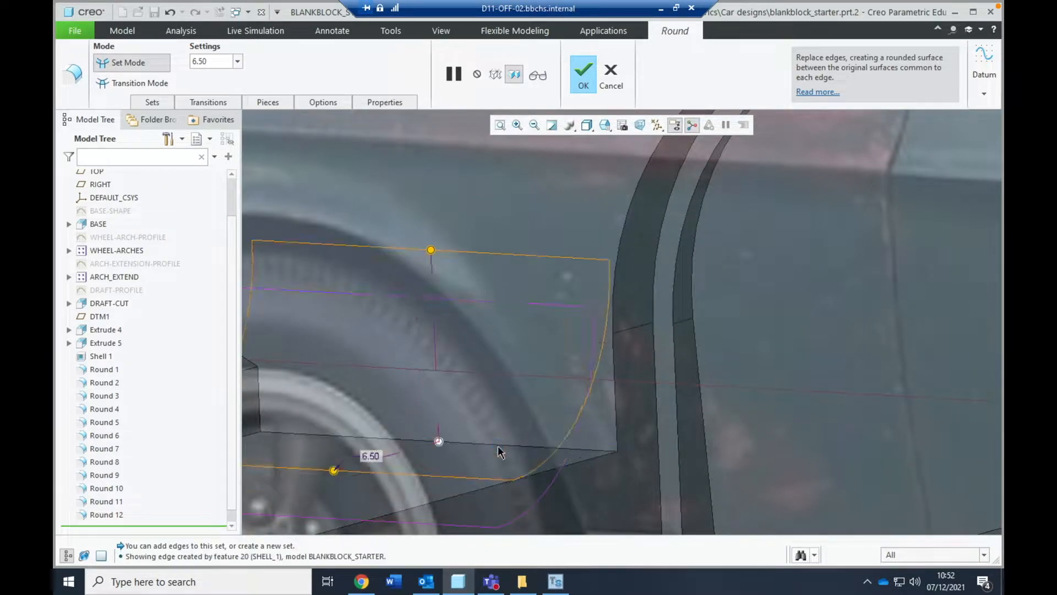
pyautogui.moveTo(599, 416); pyautogui.dragTo(727, 404, button='middle')
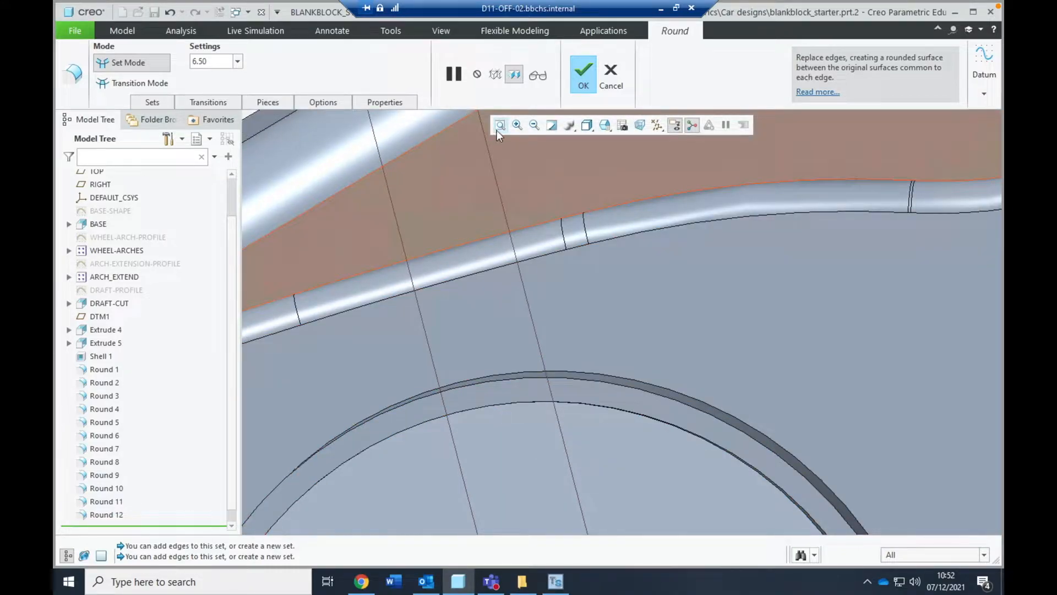
# - Set the radius of both the outer and inner edge sets to 8.5 and finish redefining the round
pyautogui.click(499, 125)
pyautogui.scroll(5, 764, 371)
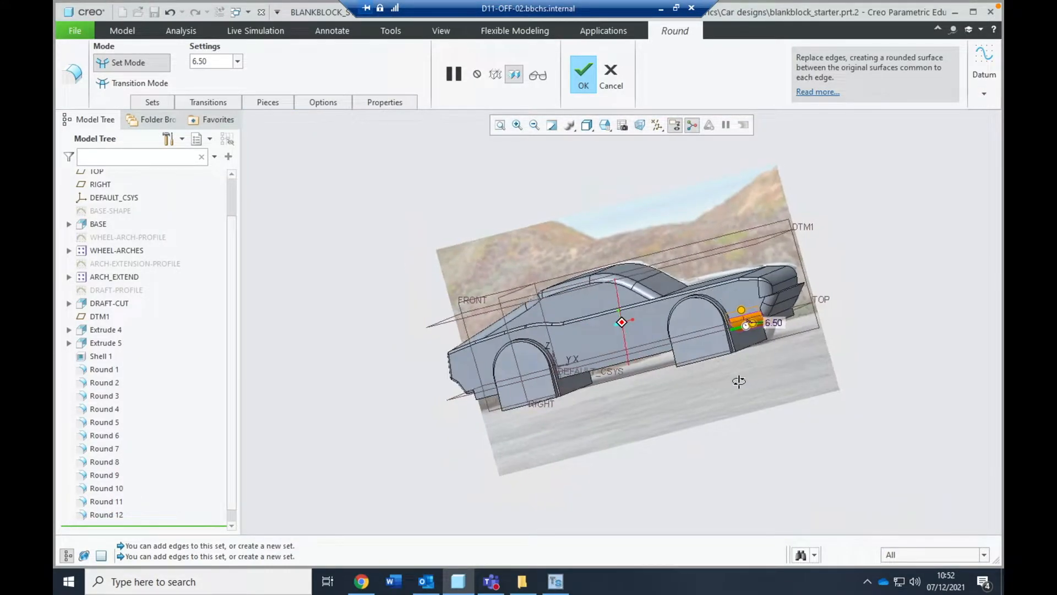
pyautogui.scroll(4, 756, 341)
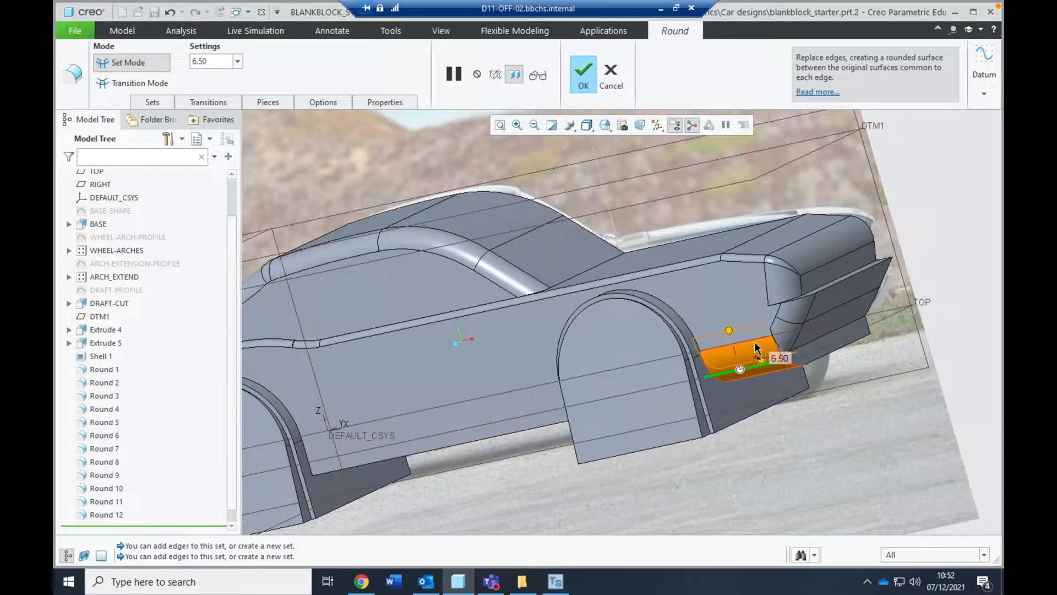
pyautogui.moveTo(714, 325); pyautogui.dragTo(709, 306)
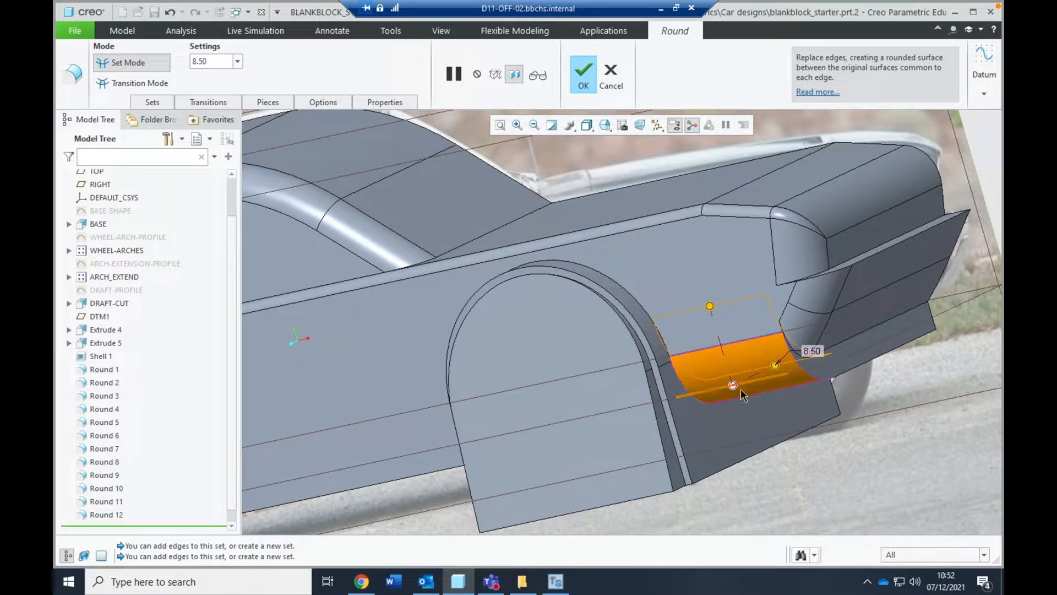
pyautogui.click(156, 104)
pyautogui.click(172, 136)
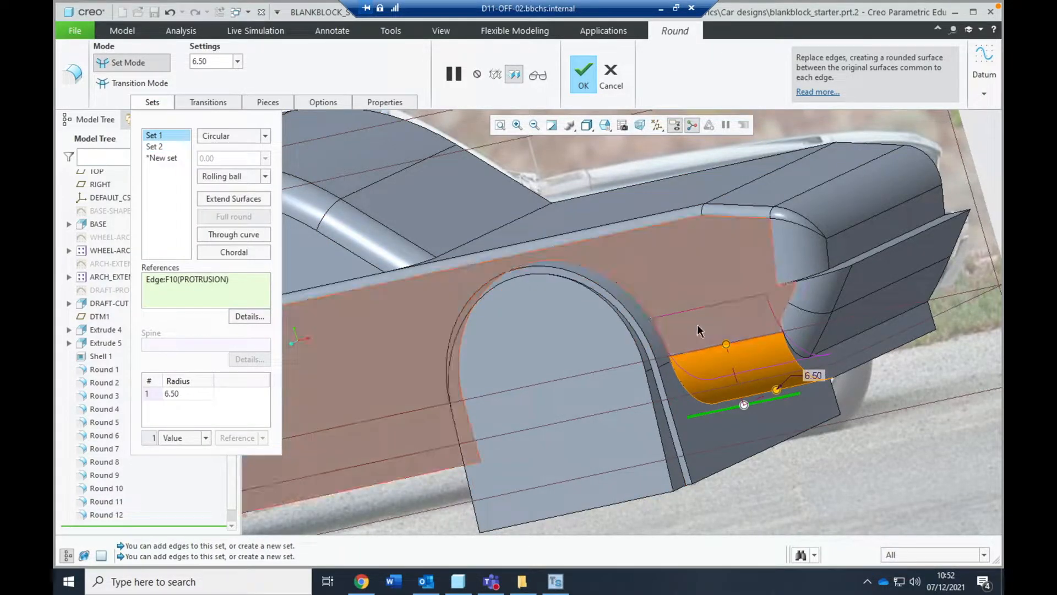
pyautogui.moveTo(727, 347); pyautogui.dragTo(721, 325)
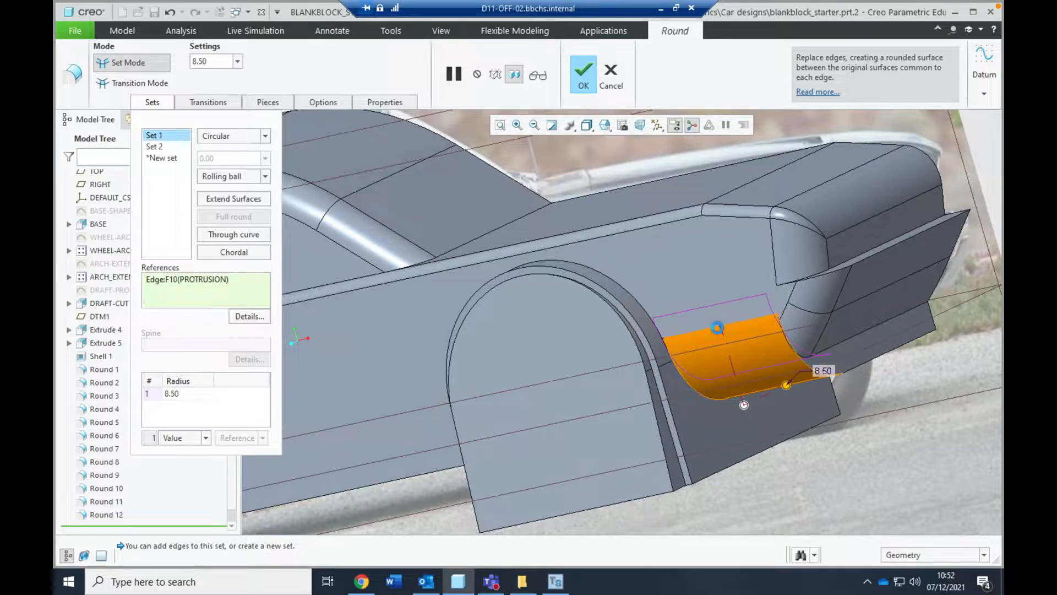
pyautogui.click(584, 87)
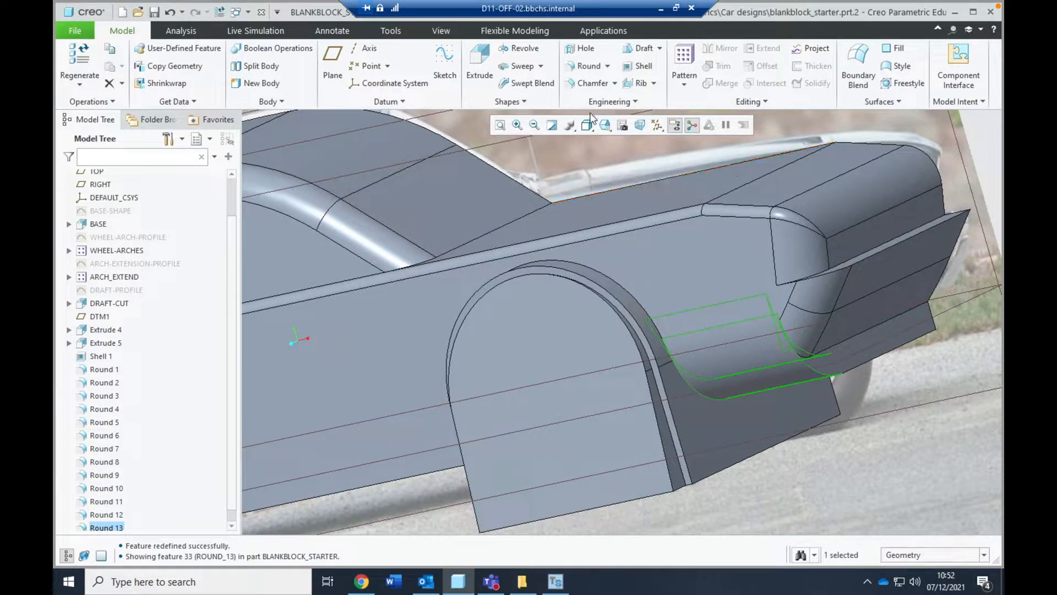
# - Round the upper edge of the protruding front bumper panel, including its curved corner, with a radius of 1
pyautogui.click(581, 71)
pyautogui.click(865, 256)
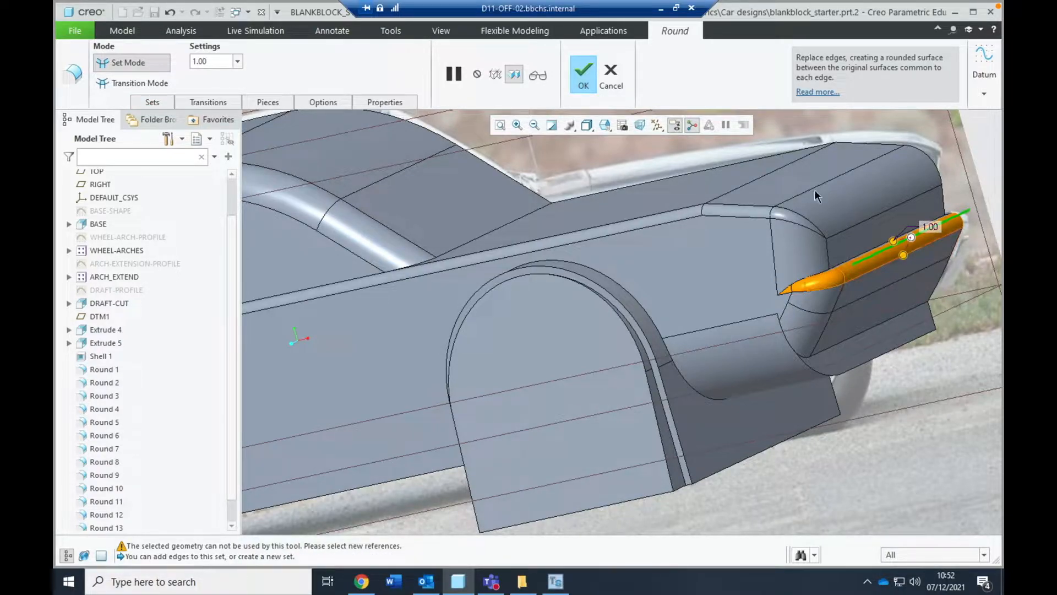
pyautogui.click(610, 76)
pyautogui.click(639, 284)
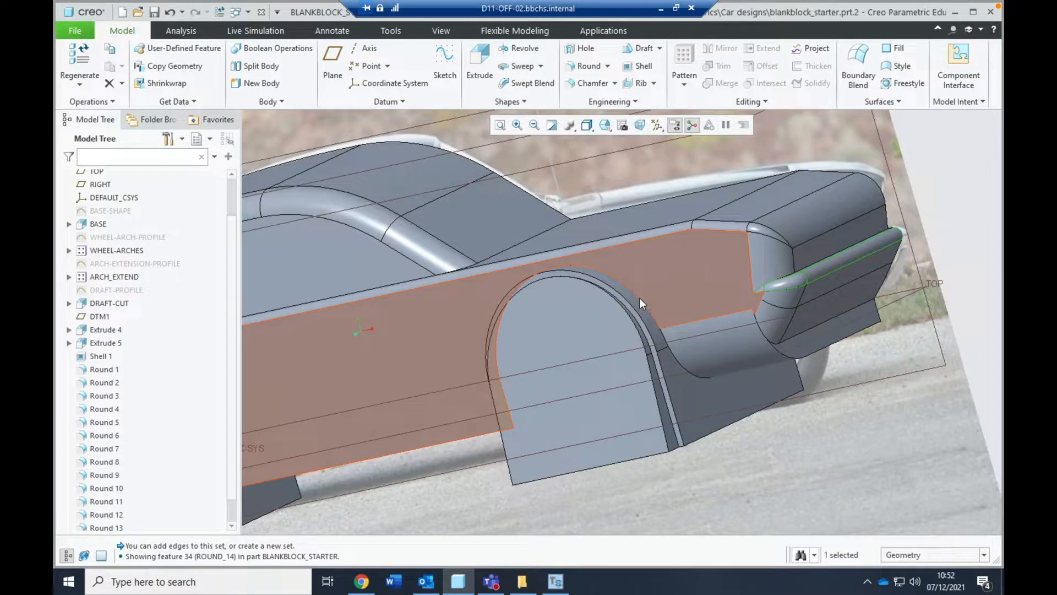
# - Start a warp of the whole car body with the default coordinate system as its direction reference
pyautogui.scroll(4, 639, 298)
pyautogui.moveTo(645, 326)
pyautogui.mouseDown(button='middle')
pyautogui.moveTo(669, 311)
pyautogui.moveTo(668, 327)
pyautogui.moveTo(627, 355)
pyautogui.moveTo(631, 338)
pyautogui.moveTo(675, 337)
pyautogui.moveTo(649, 309)
pyautogui.mouseUp(button='middle')
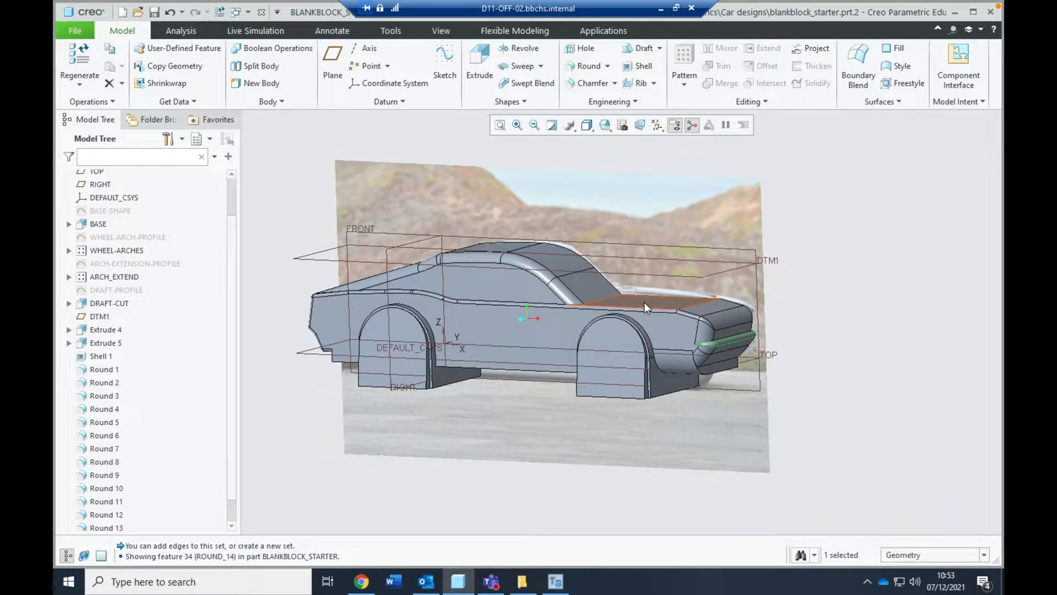
pyautogui.scroll(3, 649, 299)
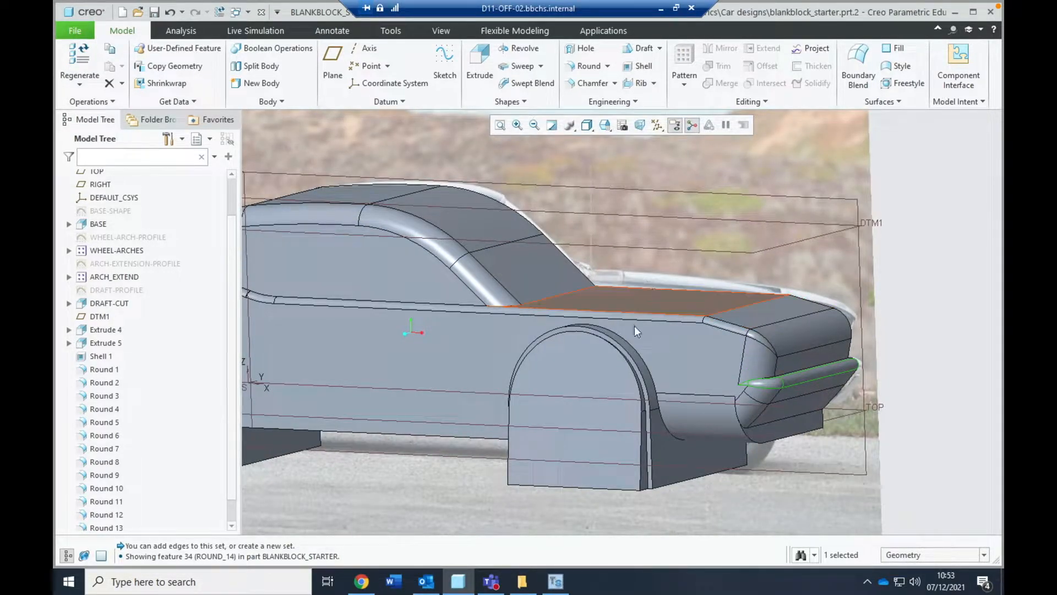
pyautogui.scroll(-2, 649, 289)
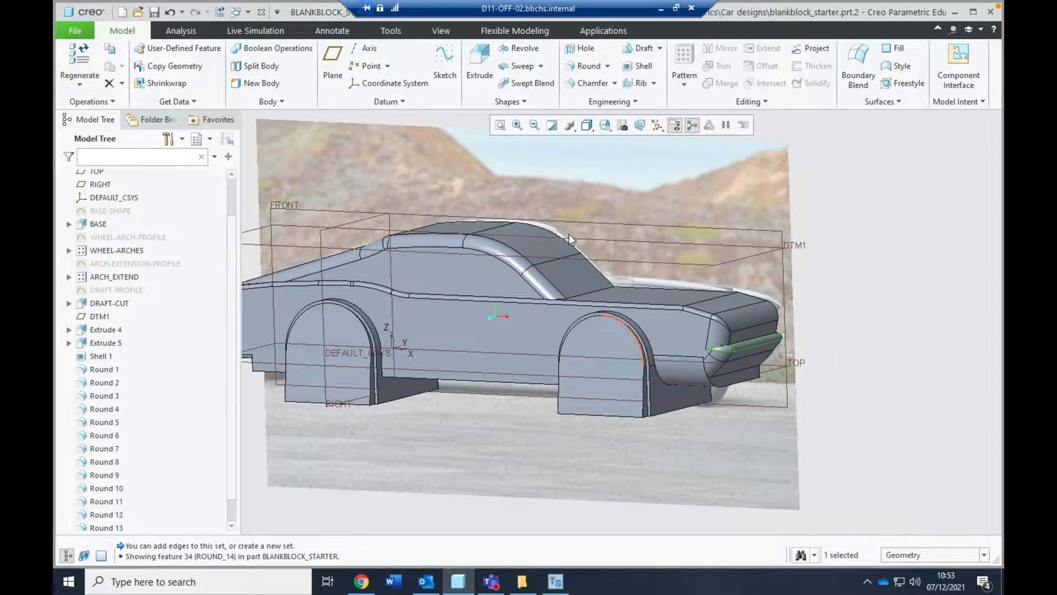
pyautogui.click(764, 102)
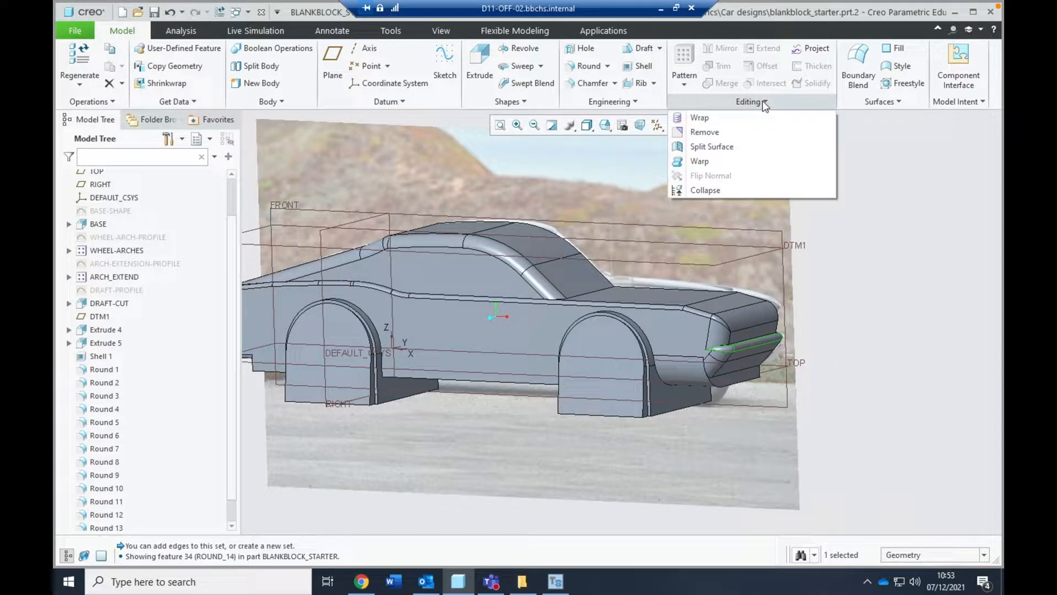
pyautogui.click(700, 161)
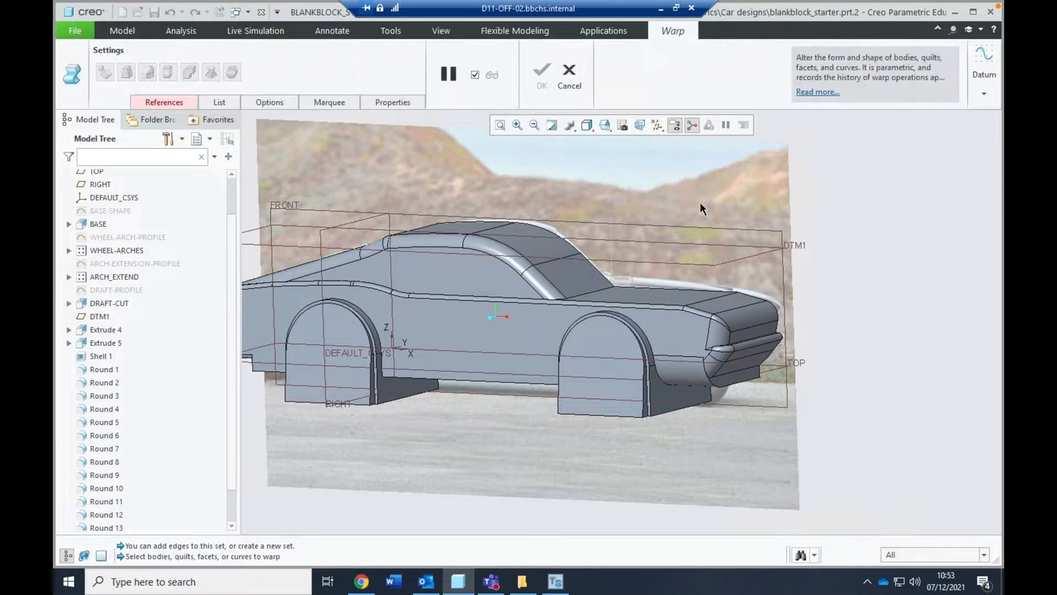
pyautogui.click(154, 103)
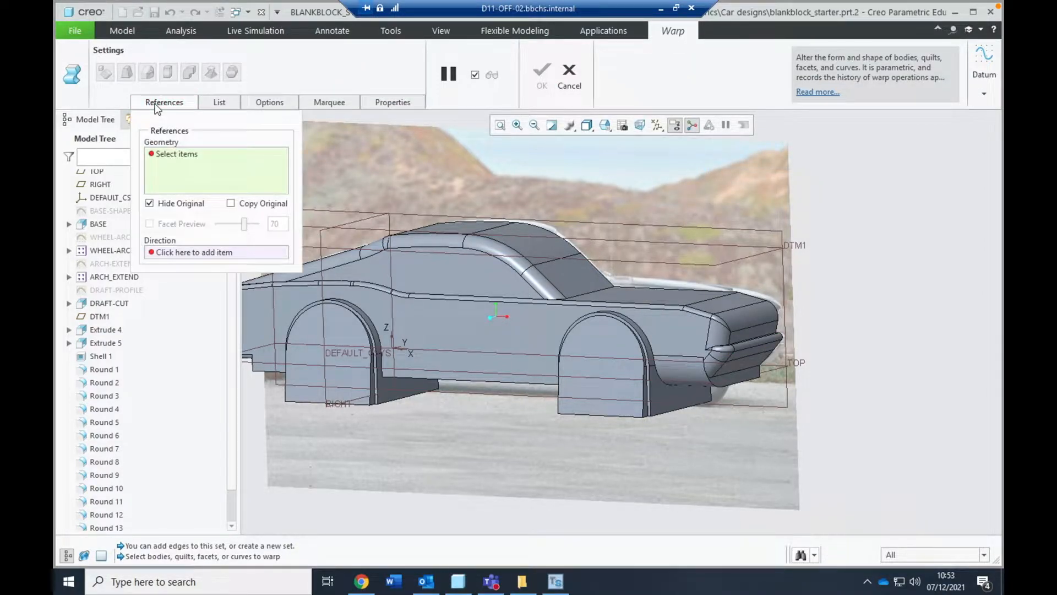
pyautogui.click(488, 309)
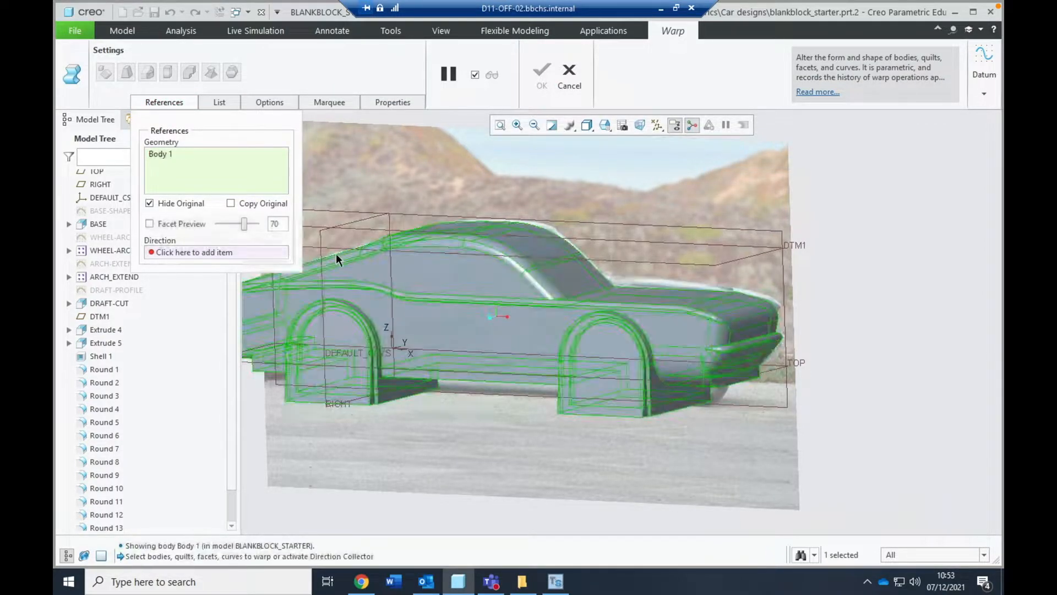
pyautogui.click(174, 252)
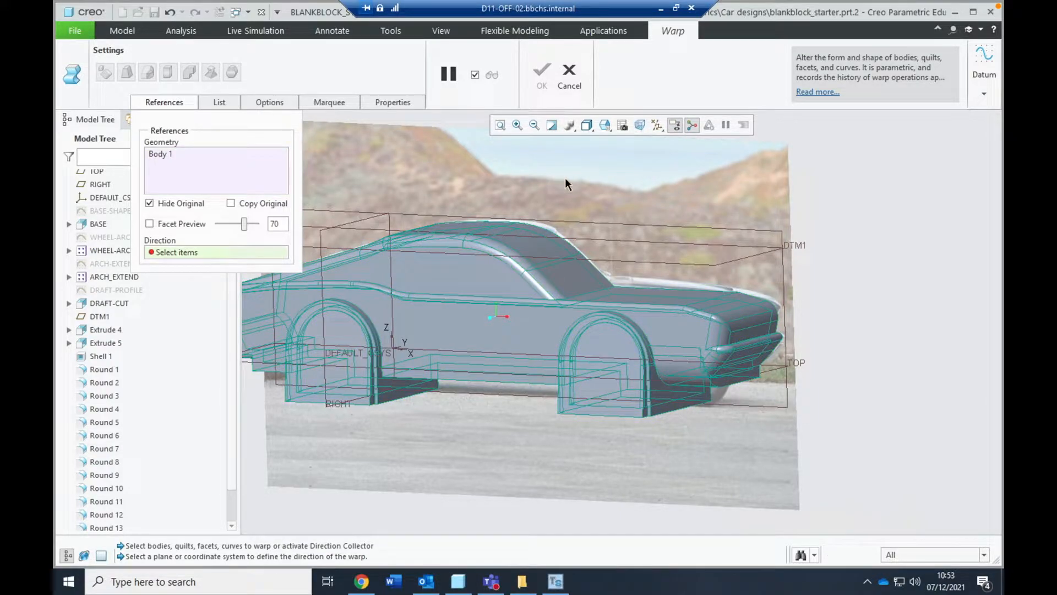
pyautogui.click(654, 126)
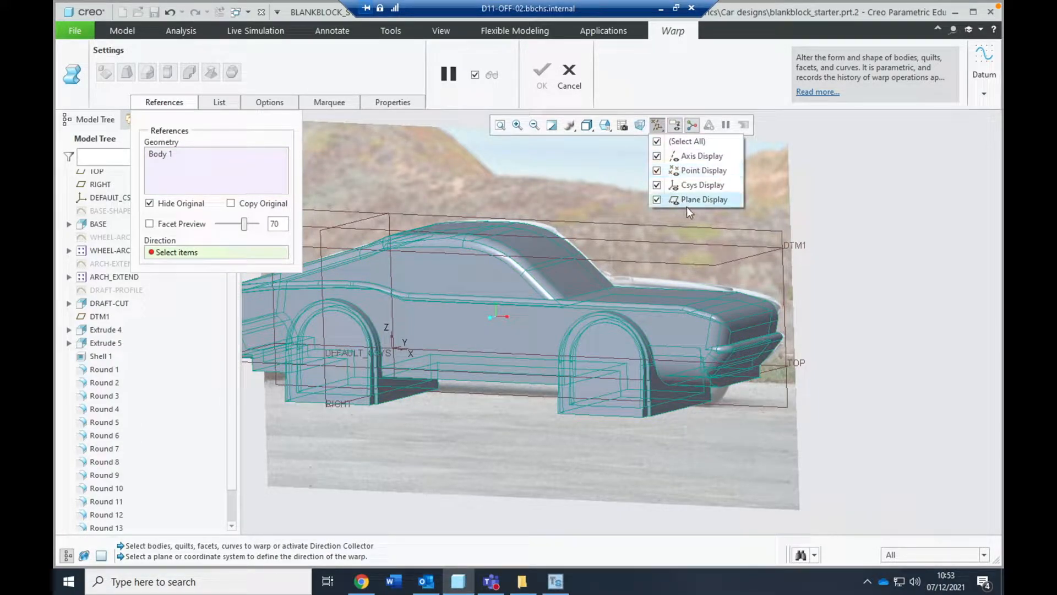
pyautogui.click(342, 356)
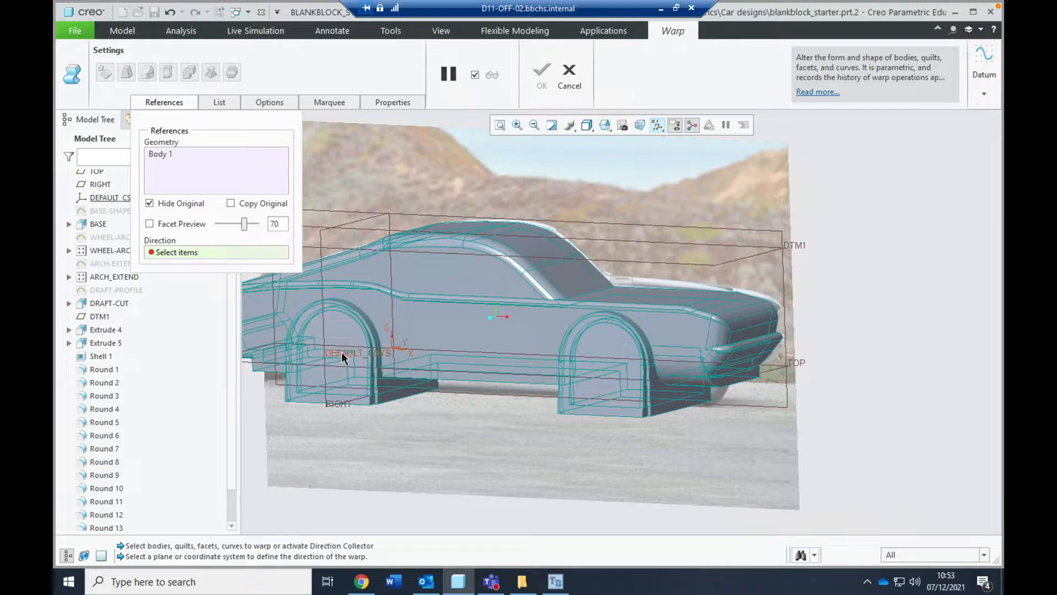
pyautogui.click(344, 355)
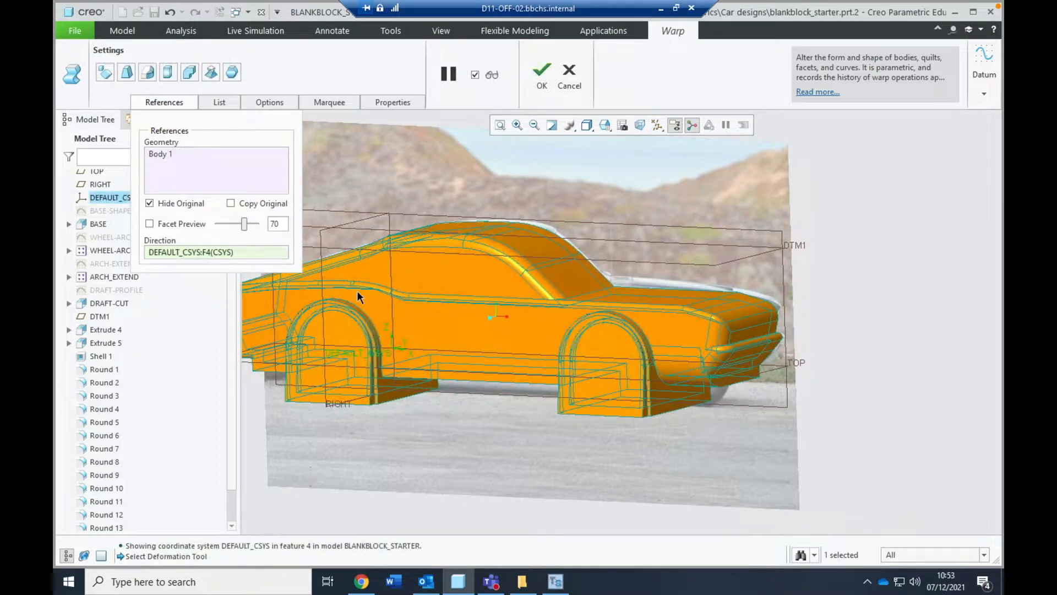
# - Choose the Sculpt deformation and cycle its control grid round to the outer side face of the body
pyautogui.click(235, 74)
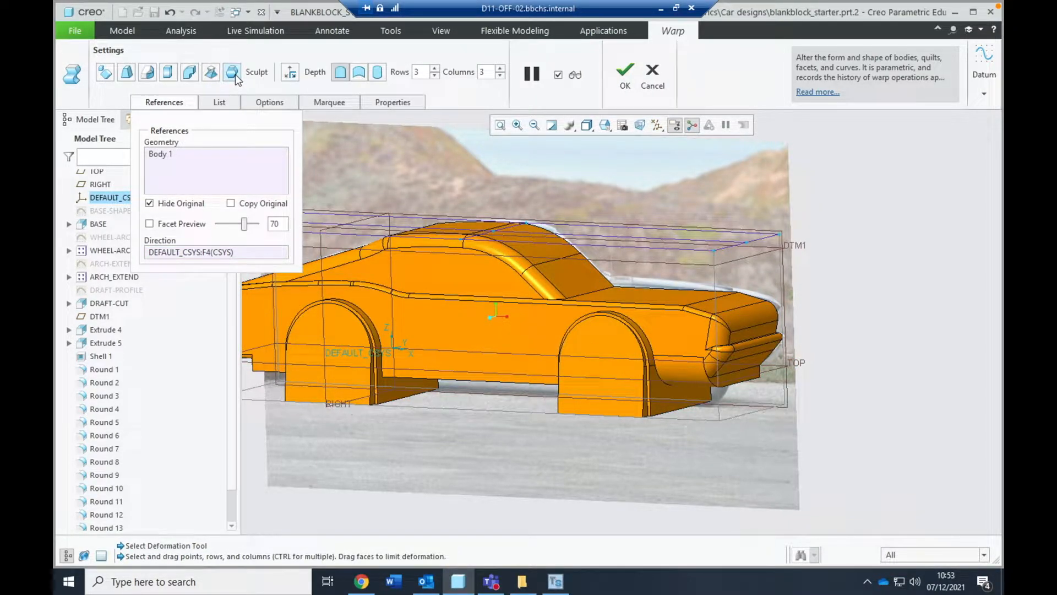
pyautogui.click(183, 104)
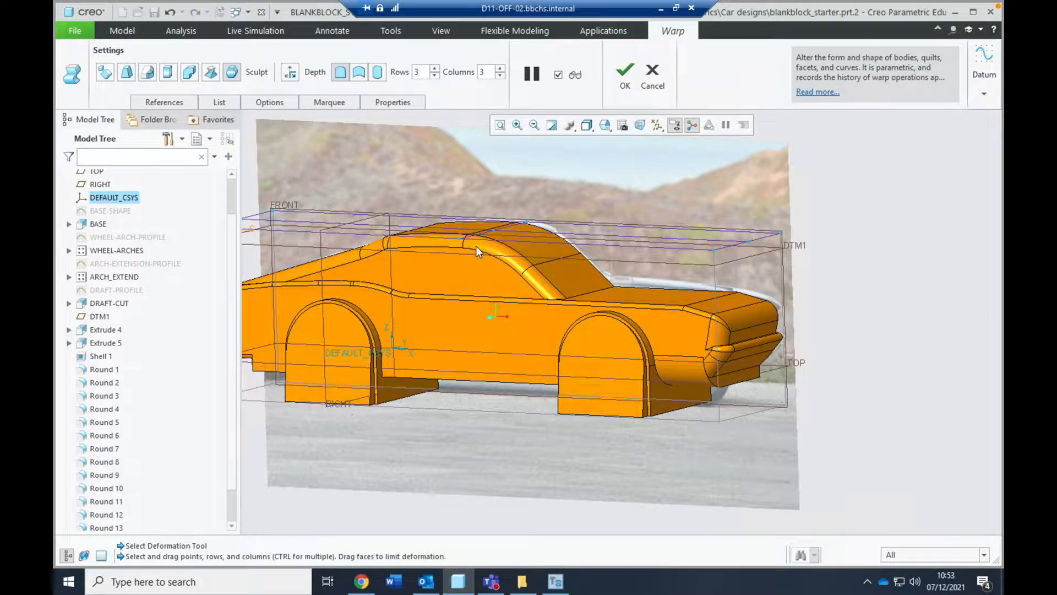
pyautogui.click(290, 80)
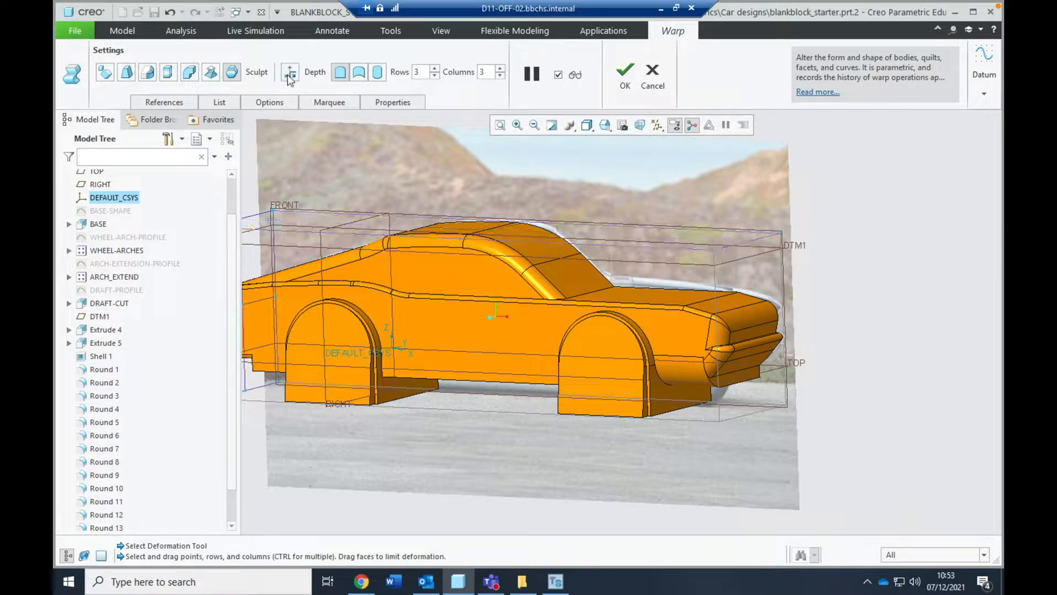
pyautogui.click(290, 80)
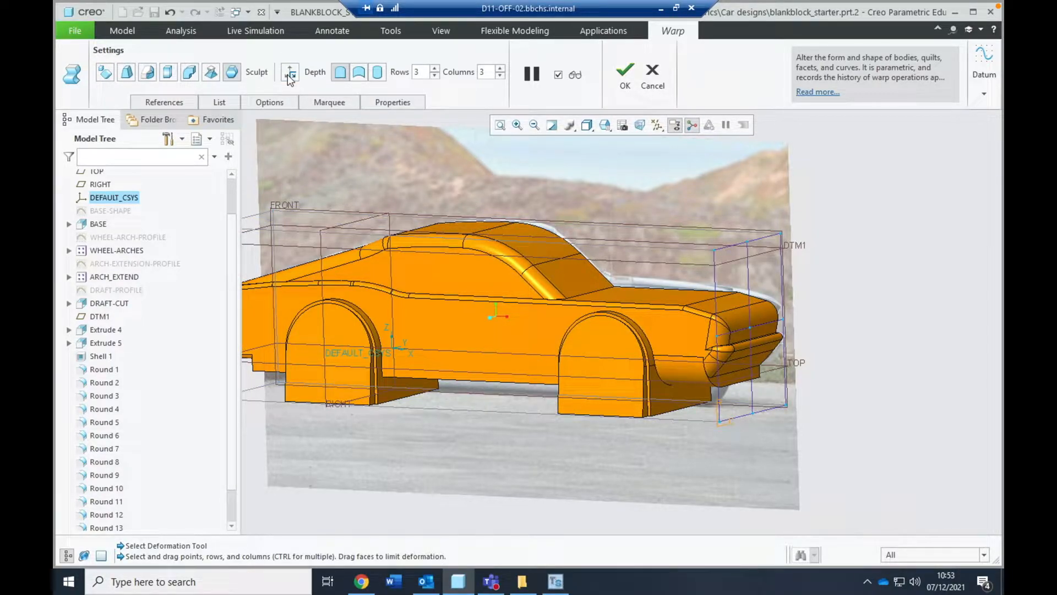
pyautogui.click(290, 80)
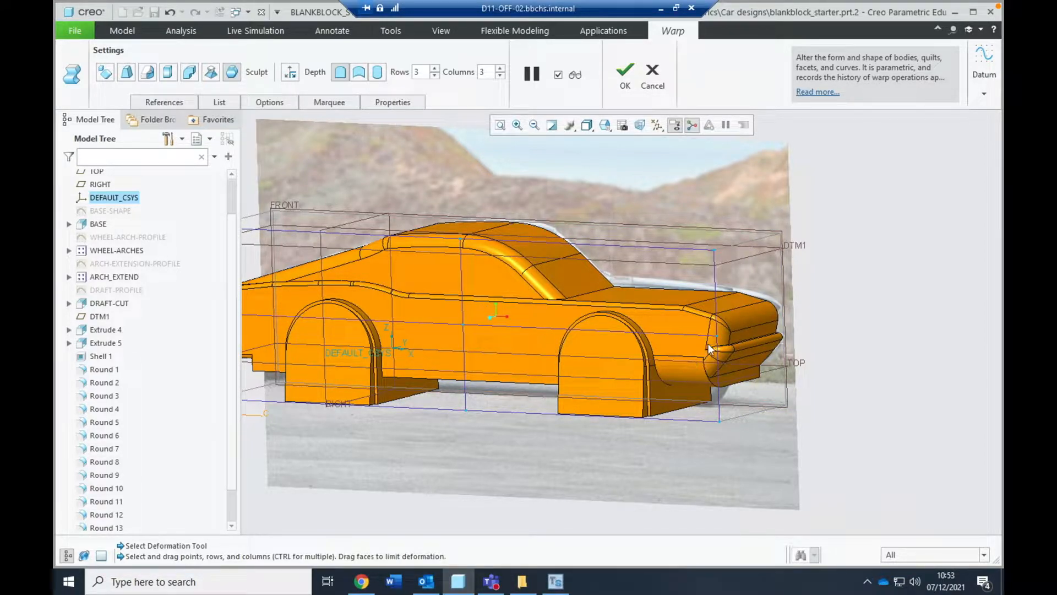
# - Try pulling the front column of the side sculpt grid inward at the nose, and undo it
pyautogui.moveTo(717, 352)
pyautogui.mouseDown()
pyautogui.moveTo(537, 400)
pyautogui.moveTo(784, 333)
pyautogui.moveTo(694, 377)
pyautogui.mouseUp()
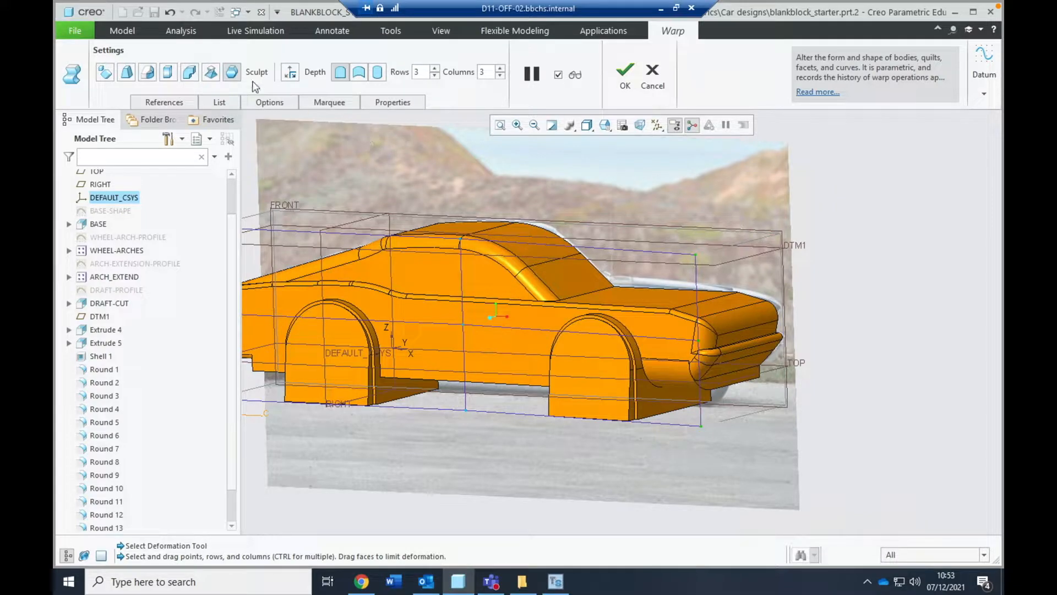
pyautogui.click(170, 16)
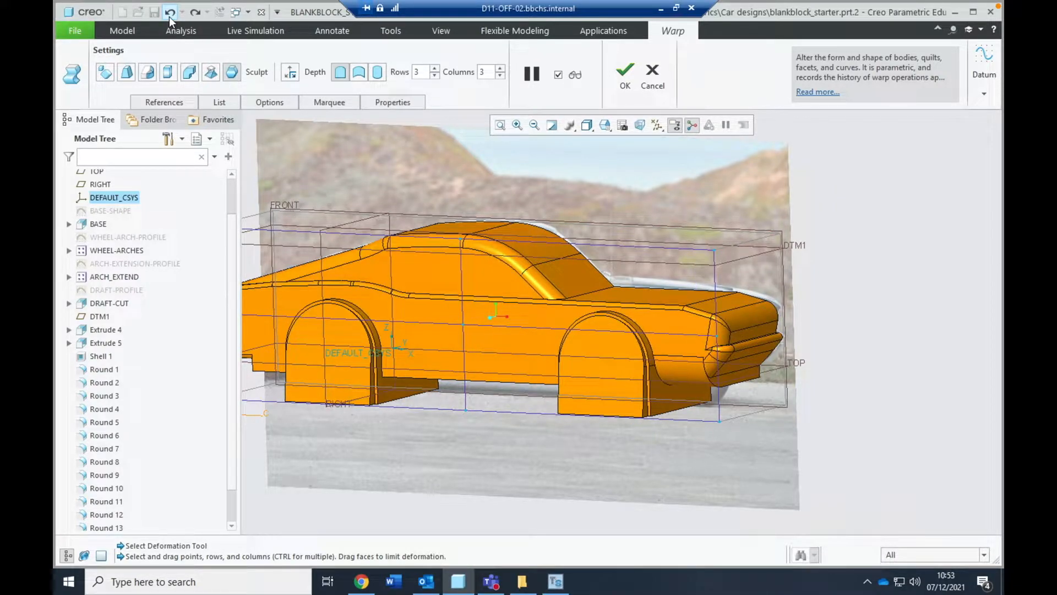
pyautogui.scroll(2, 464, 448)
pyautogui.scroll(-5, 464, 449)
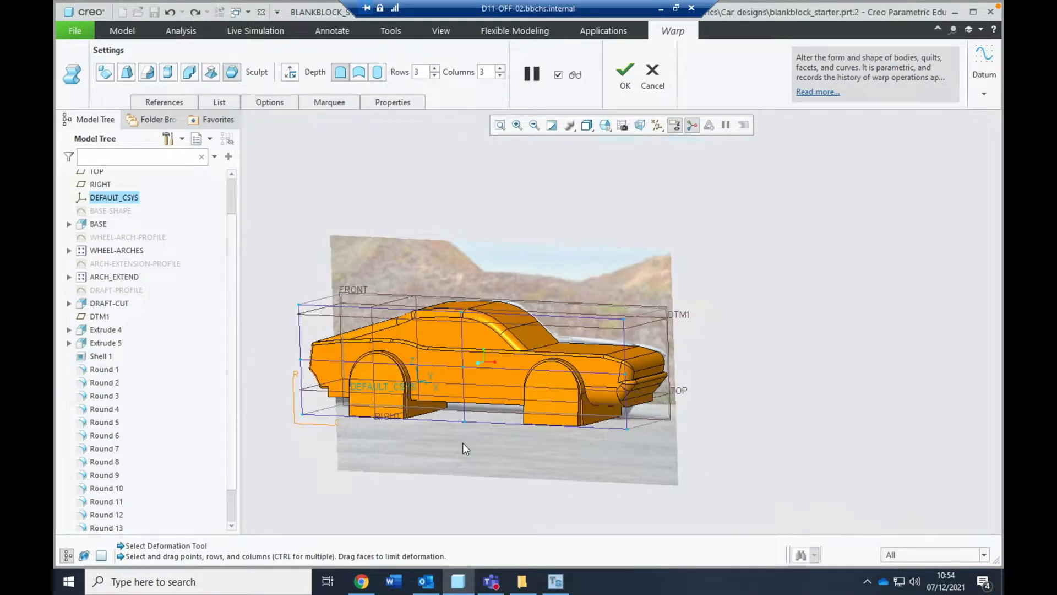
# - Set the side sculpt grid to 20 rows and 4 columns
pyautogui.scroll(3, 340, 340)
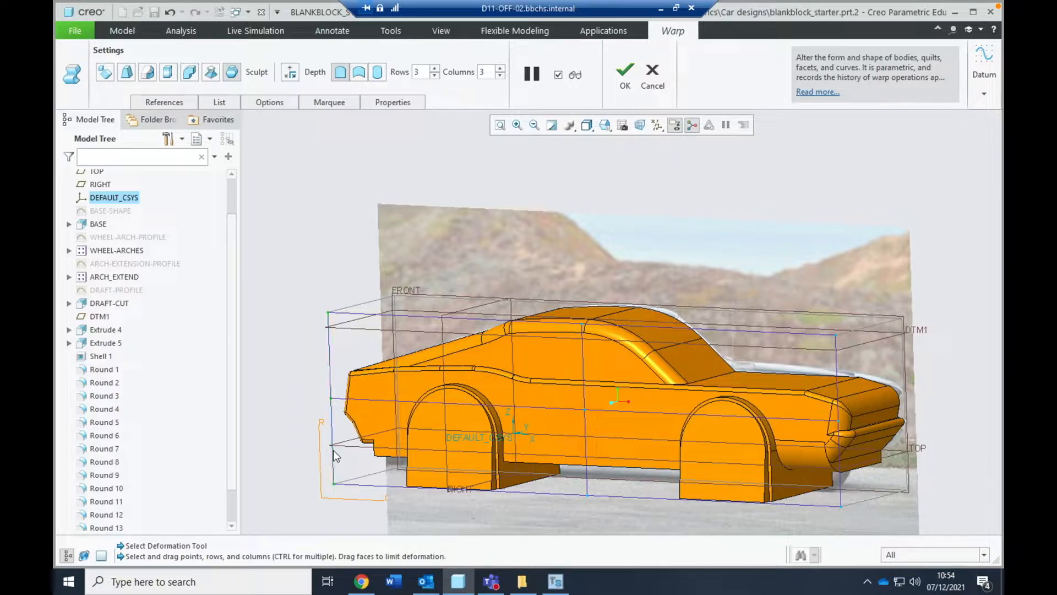
pyautogui.moveTo(326, 384); pyautogui.dragTo(340, 380, button='middle')
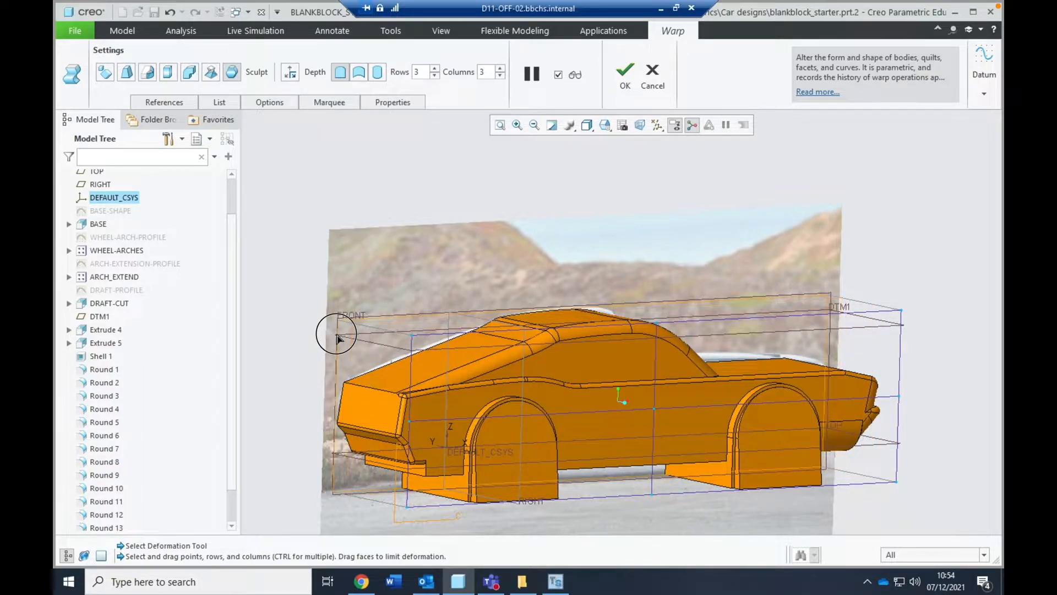
pyautogui.press('ctrl')
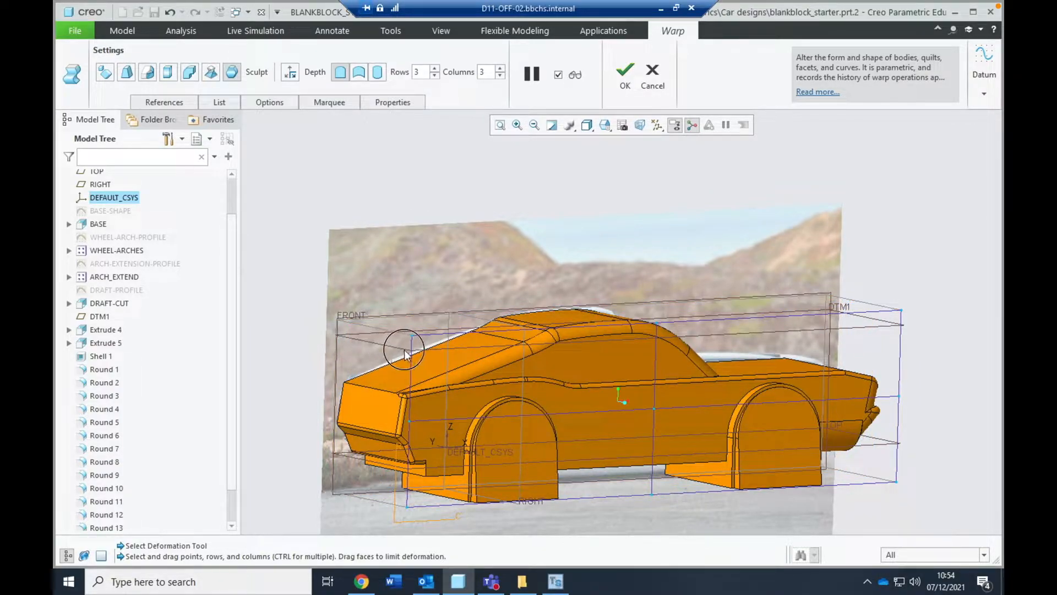
pyautogui.moveTo(775, 454); pyautogui.dragTo(797, 382, button='middle')
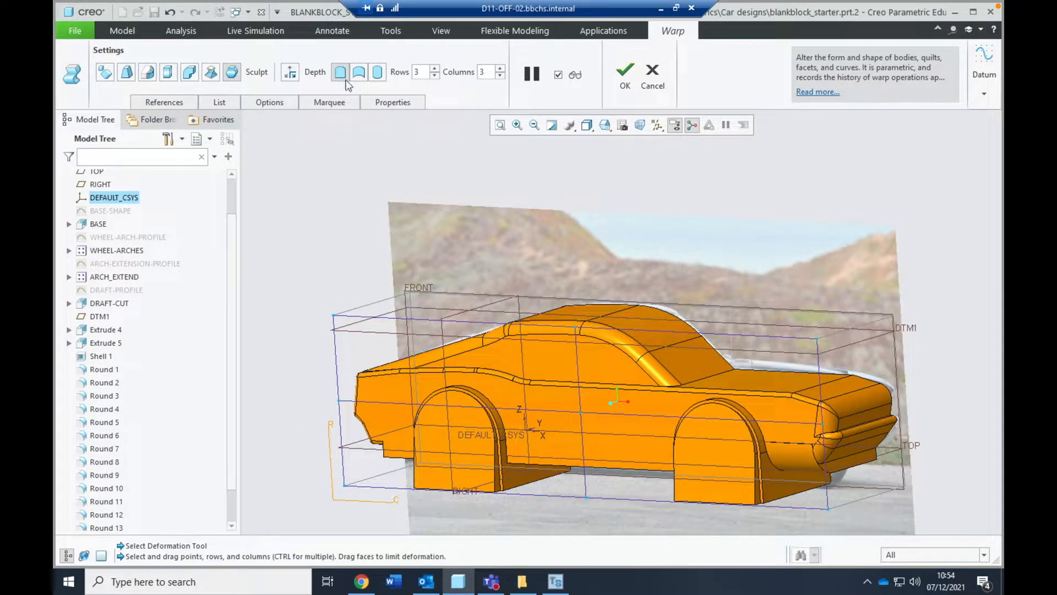
pyautogui.click(501, 69)
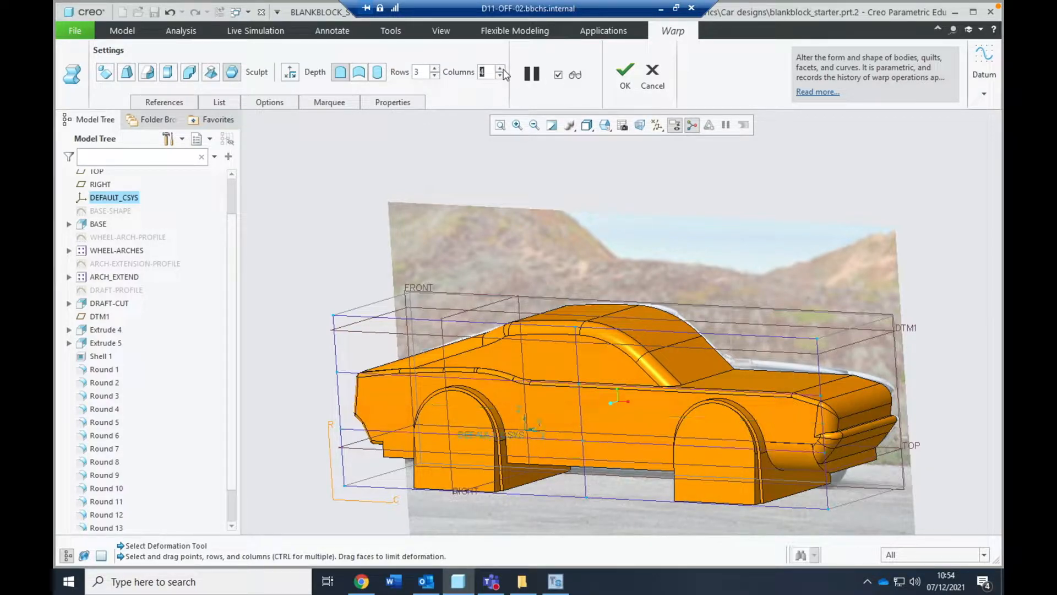
pyautogui.click(435, 70)
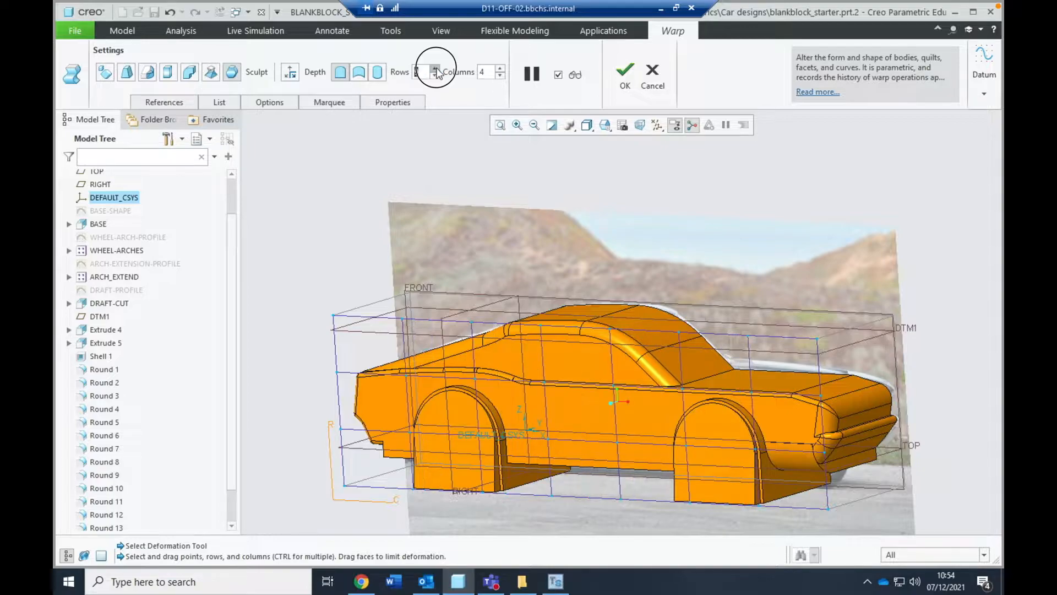
pyautogui.click(435, 70)
pyautogui.click(435, 70)
pyautogui.click(435, 70)
pyautogui.click(435, 70)
# - Pull the front points of the side sculpt grid inward to curve the nose corner and finish the warp
pyautogui.moveTo(777, 378); pyautogui.dragTo(848, 425, button='middle')
pyautogui.moveTo(848, 424)
pyautogui.mouseDown()
pyautogui.moveTo(826, 422)
pyautogui.moveTo(866, 420)
pyautogui.mouseUp()
pyautogui.moveTo(861, 448); pyautogui.dragTo(808, 410, button='middle')
pyautogui.moveTo(797, 412); pyautogui.dragTo(825, 423, button='middle')
pyautogui.scroll(-4, 715, 461)
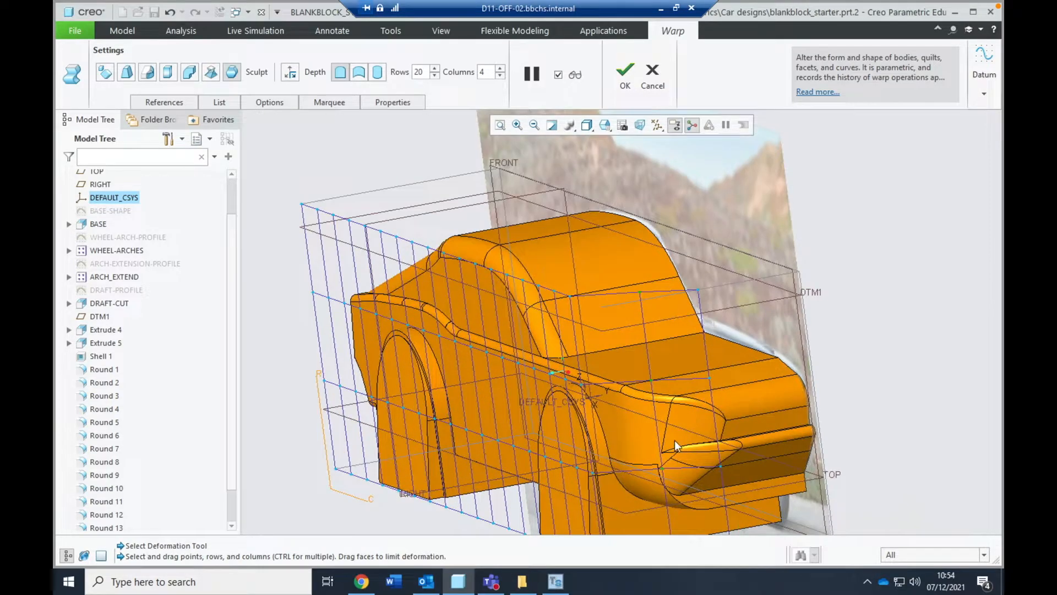
pyautogui.moveTo(710, 430); pyautogui.dragTo(677, 441)
pyautogui.moveTo(763, 438); pyautogui.dragTo(790, 424, button='middle')
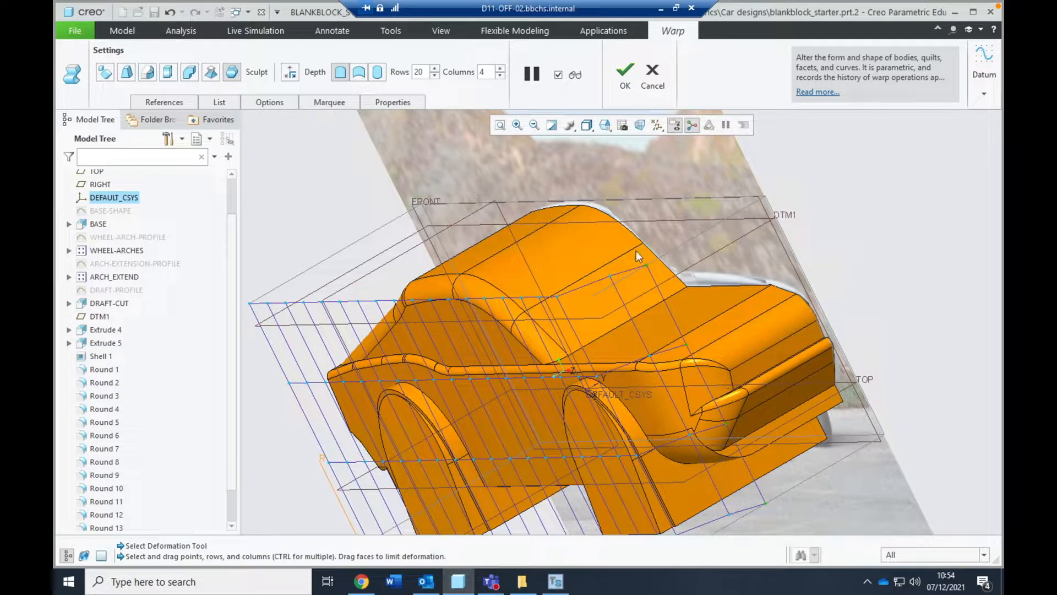
pyautogui.click(625, 90)
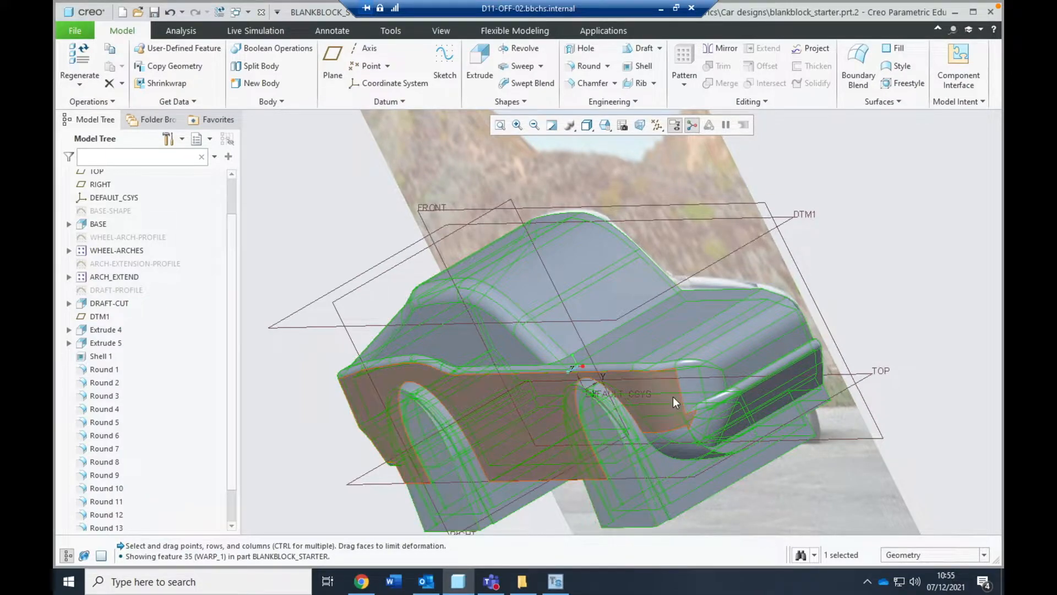
# - Delete Round 11, which rounds the front edge of the bonnet and the nose corner
pyautogui.click(696, 385)
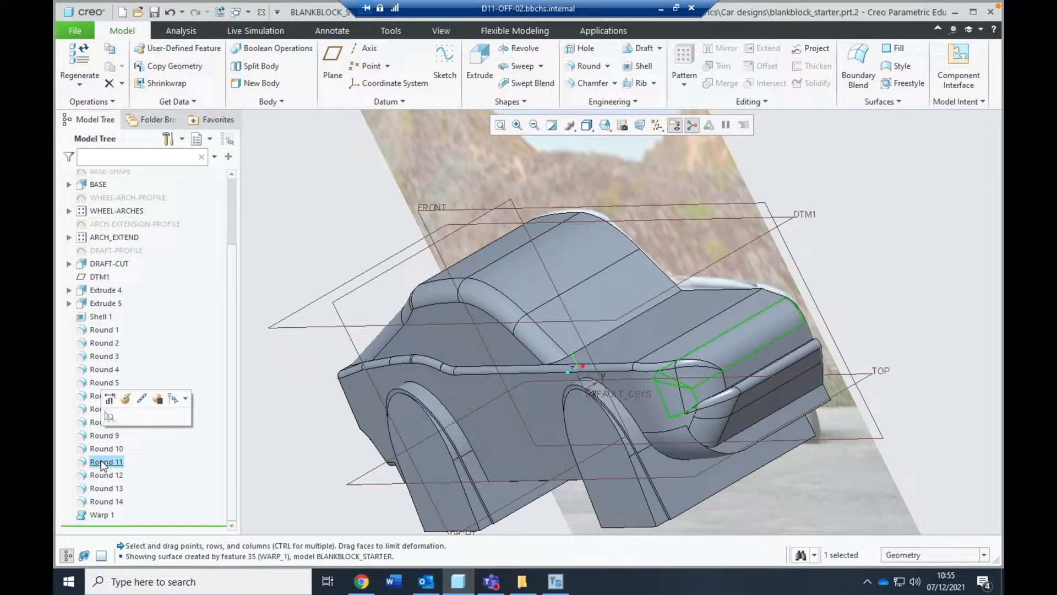
pyautogui.rightClick(101, 463)
pyautogui.click(114, 384)
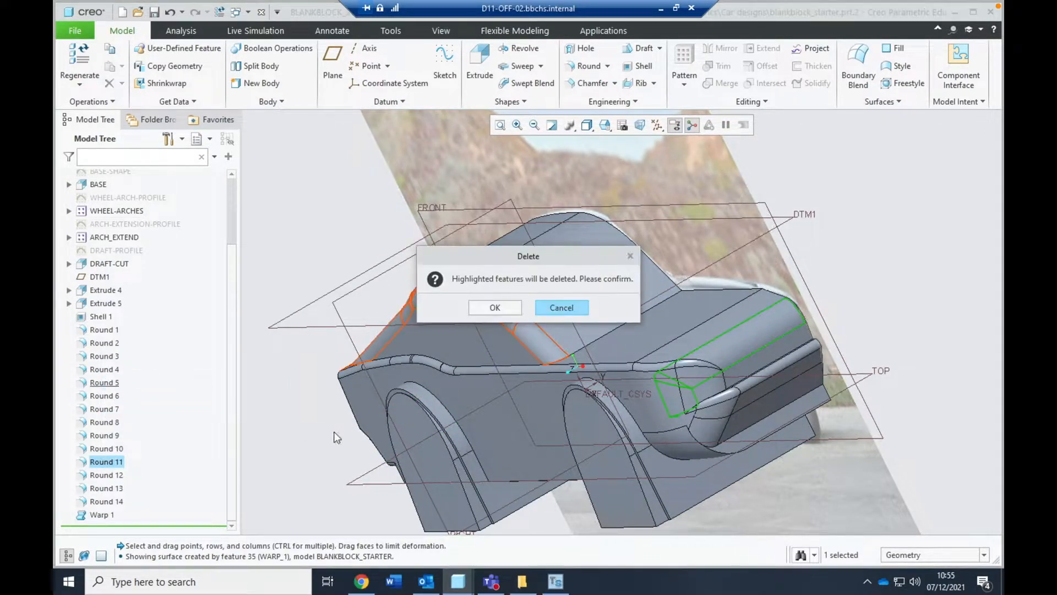
pyautogui.click(495, 308)
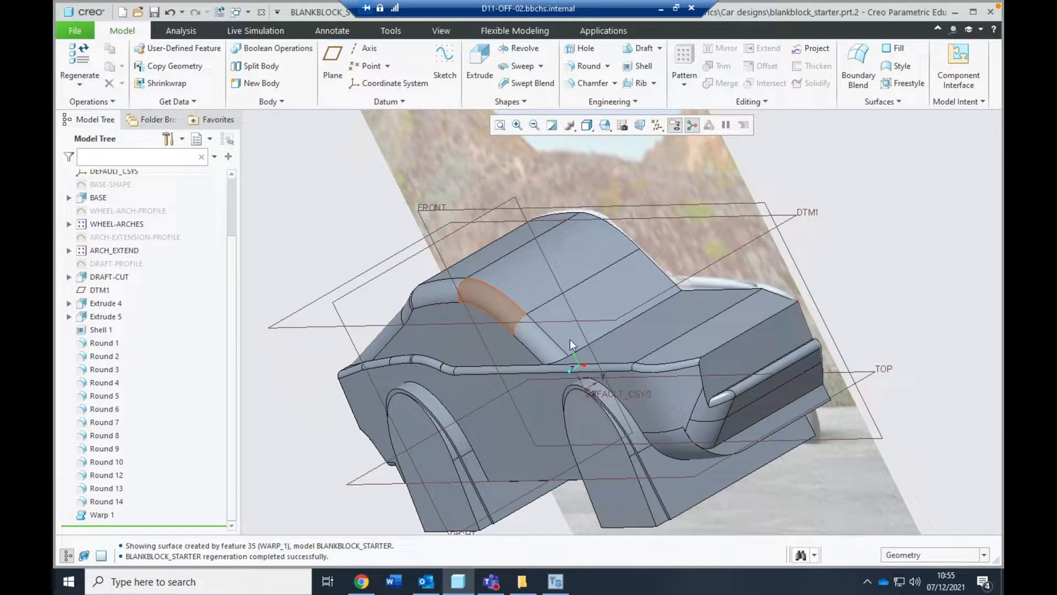
# - Round the bonnet's front edge and the adjoining vertical nose corner edge with a radius of 1
pyautogui.moveTo(636, 431); pyautogui.dragTo(633, 286, button='middle')
pyautogui.click(587, 69)
pyautogui.click(730, 413)
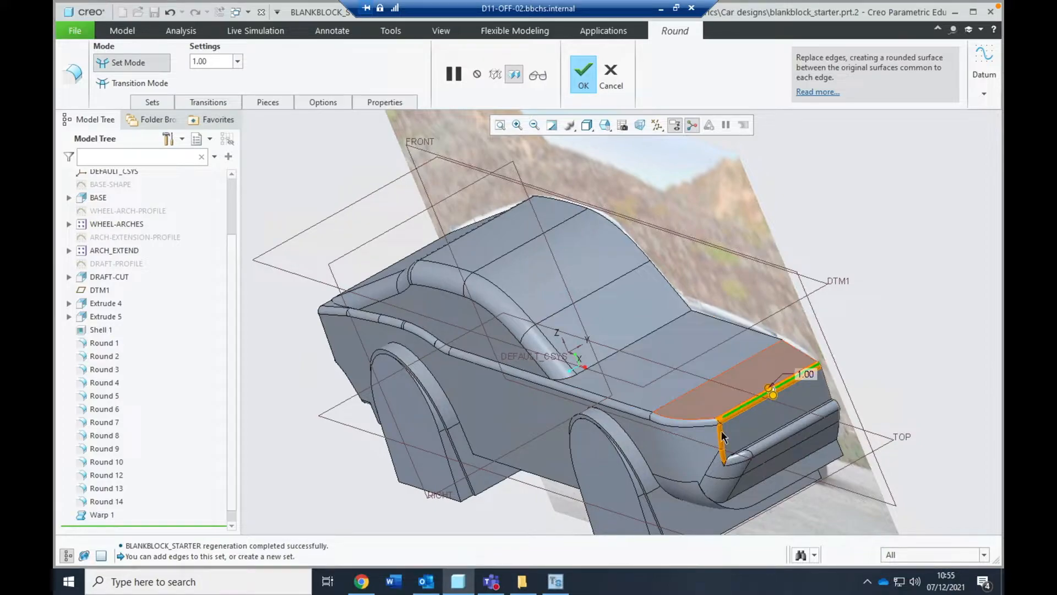
pyautogui.scroll(3, 720, 432)
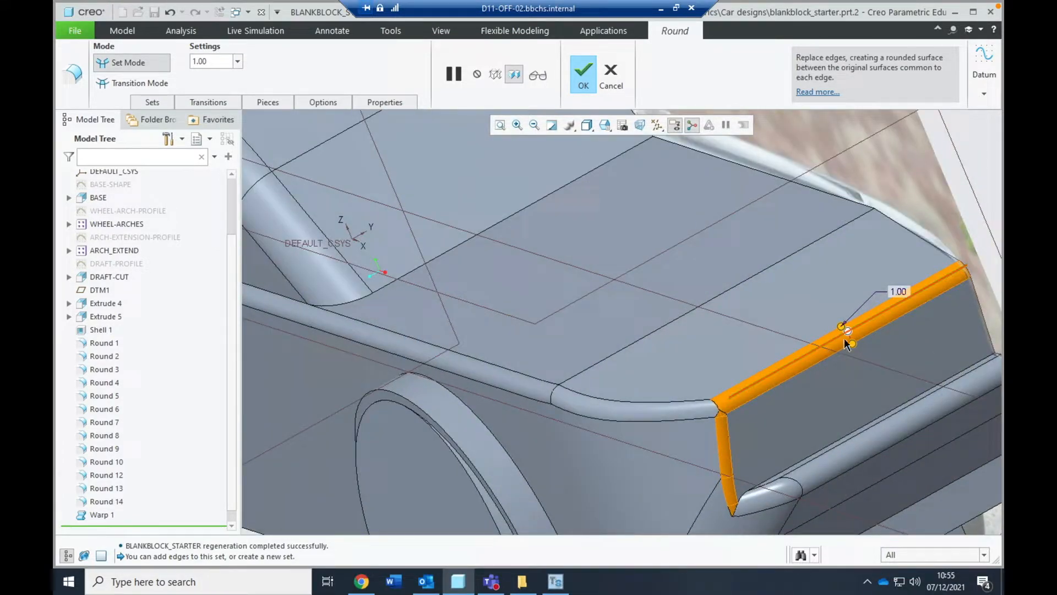
pyautogui.middleClick(706, 355)
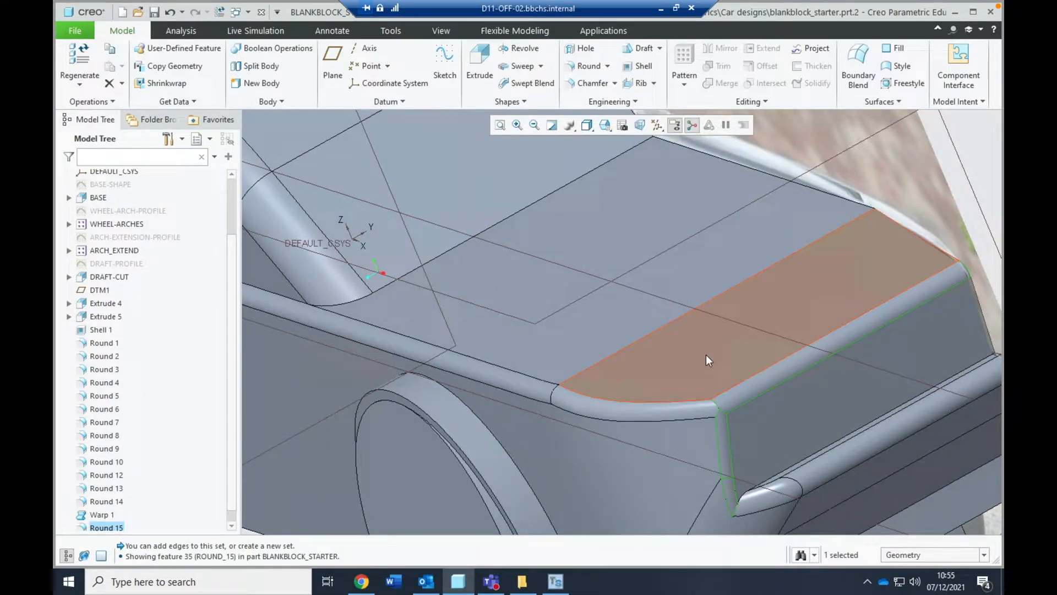
# - Start another warp of the car body
pyautogui.scroll(-5, 706, 358)
pyautogui.moveTo(739, 360); pyautogui.dragTo(833, 349, button='middle')
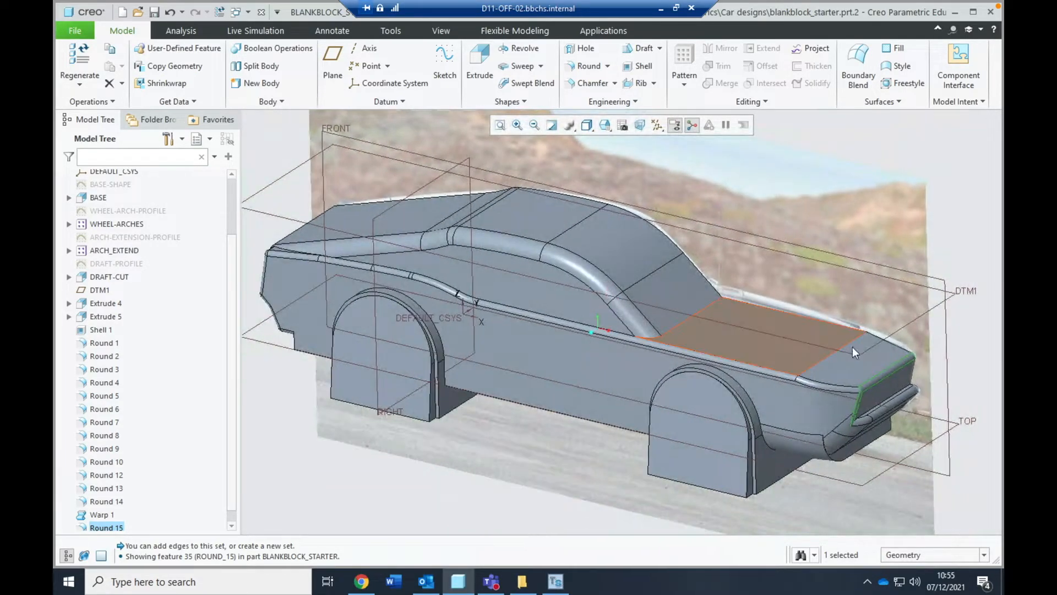
pyautogui.click(745, 102)
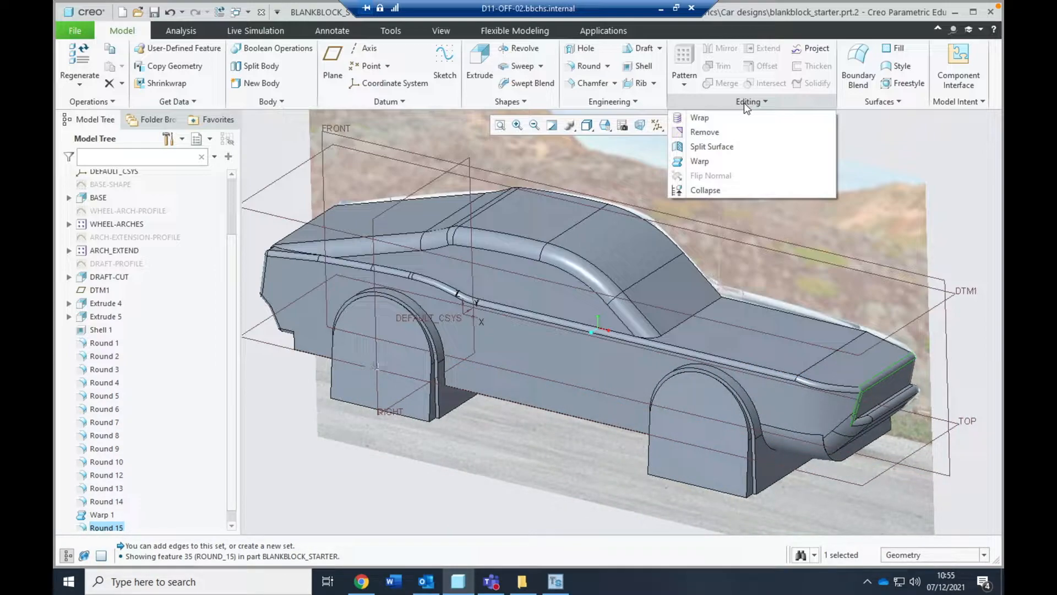